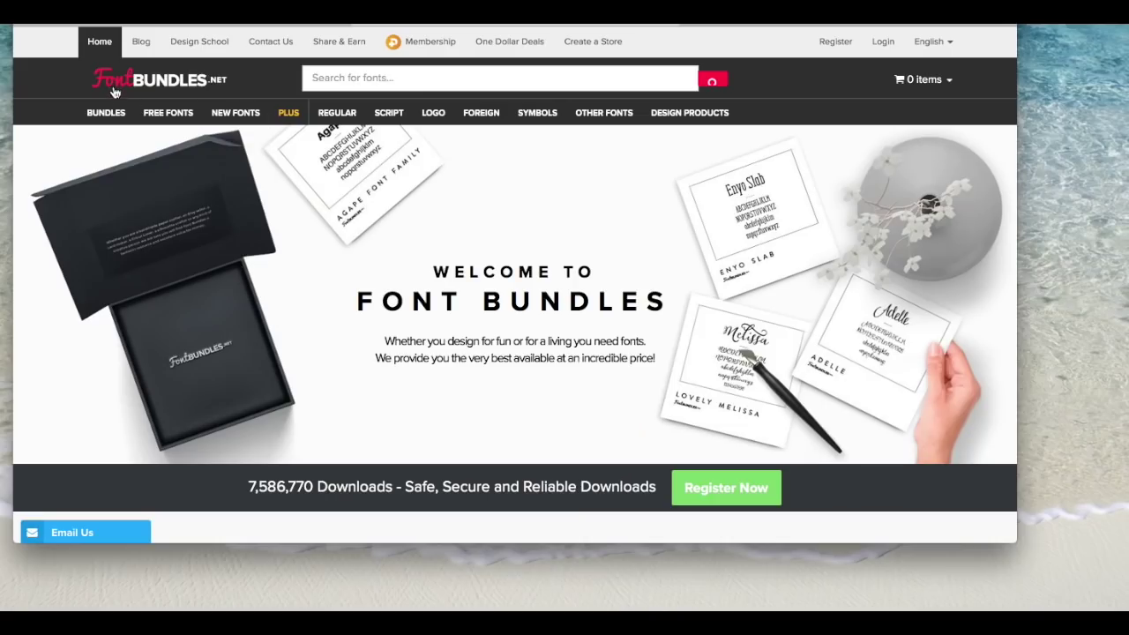
Go to Font Bundles' FREE FONTS page and scroll to Current Free Downloads showing Love Moon
click(171, 118)
scroll(211, 199, down, 5)
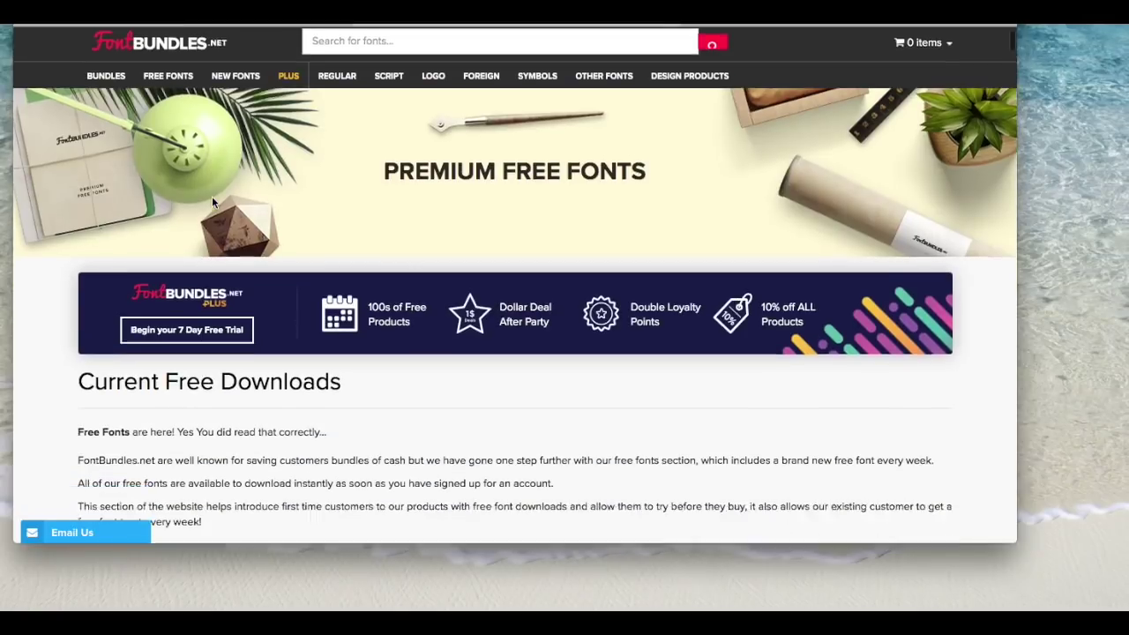
scroll(211, 201, down, 2)
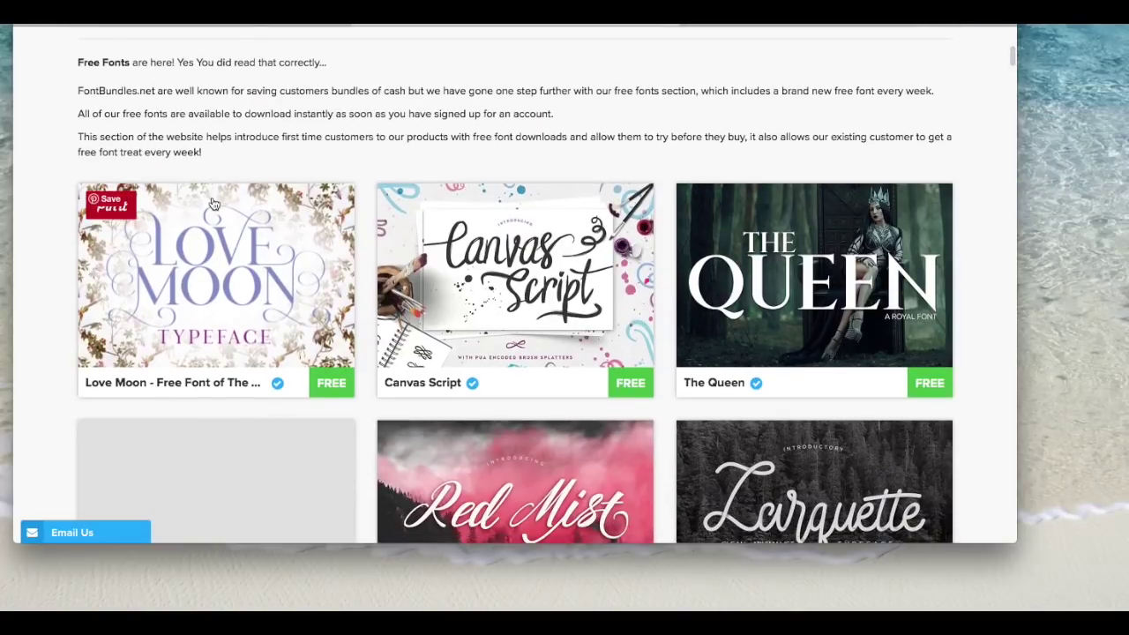
scroll(574, 391, down, 3)
scroll(575, 362, up, 4)
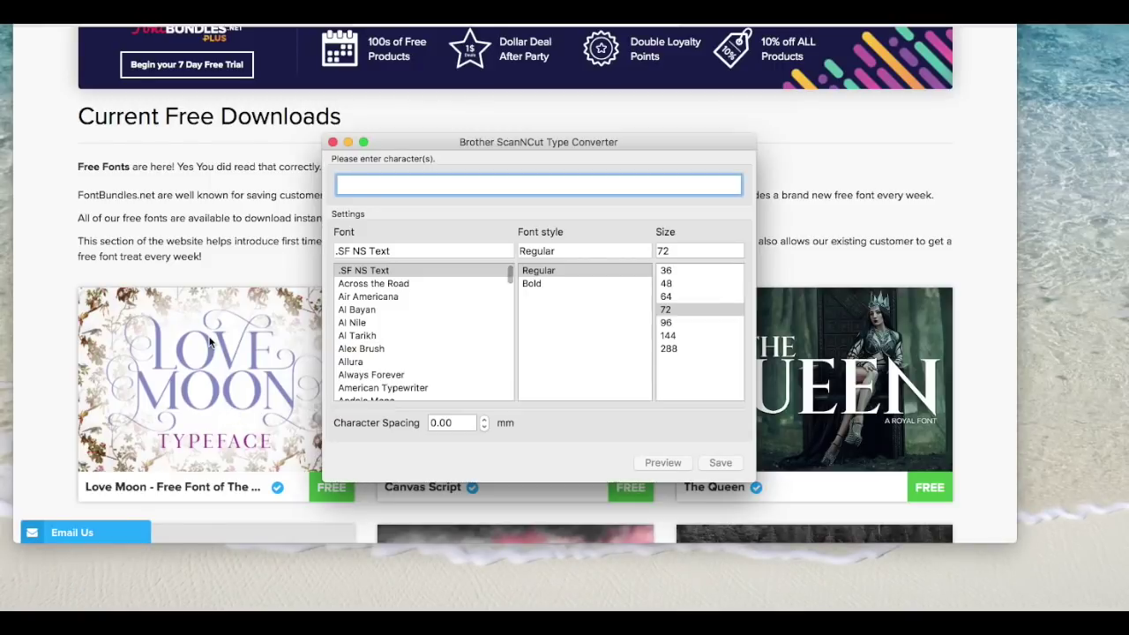
Pick Love Moon from the font list and enter the text 'Happy Christmas'
drag(444, 141, 442, 91)
scroll(396, 260, down, 1)
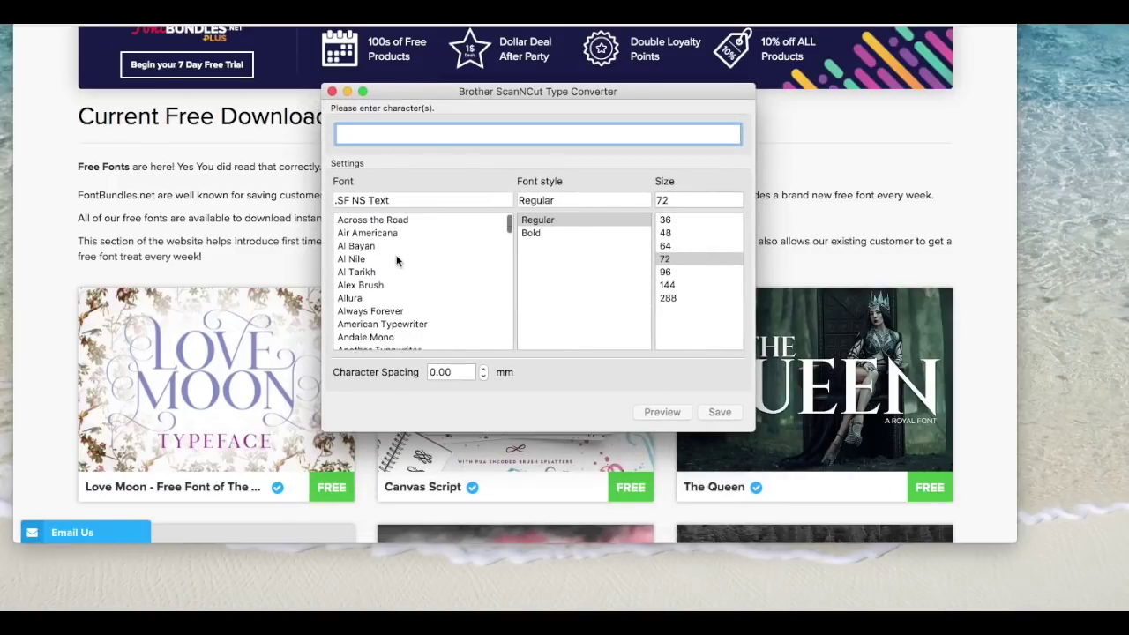
scroll(396, 260, down, 15)
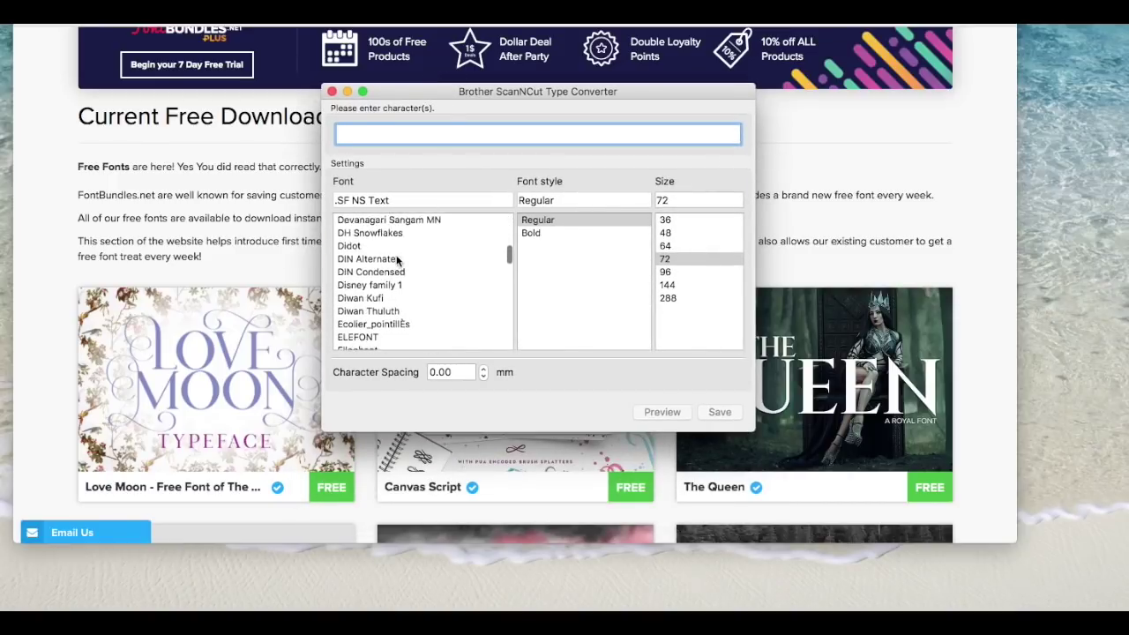
scroll(396, 260, down, 20)
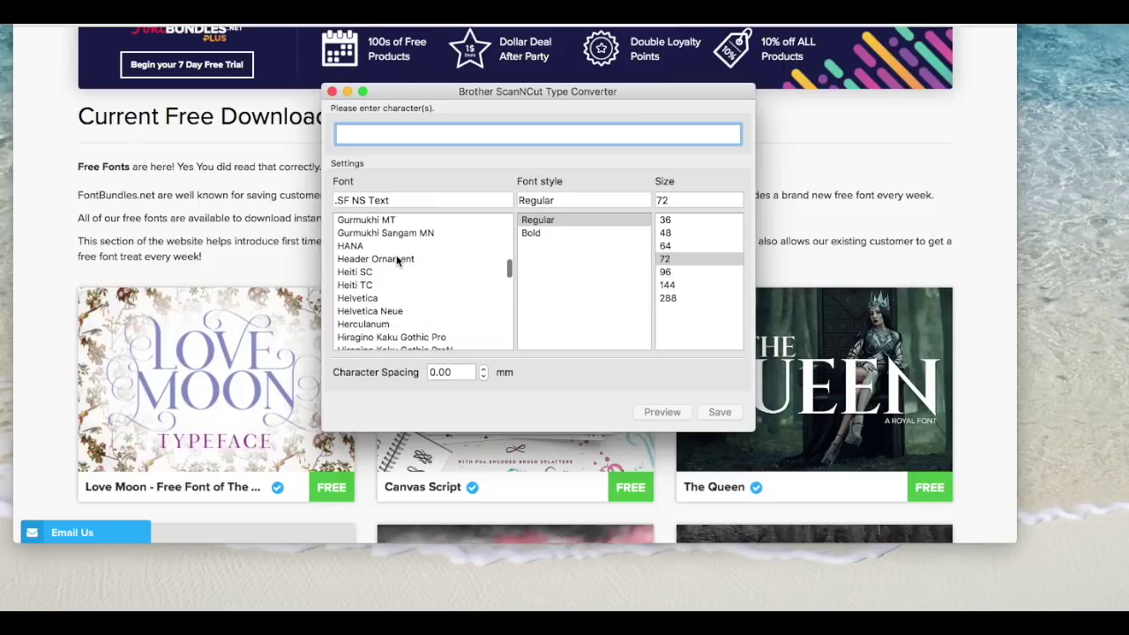
scroll(396, 260, down, 20)
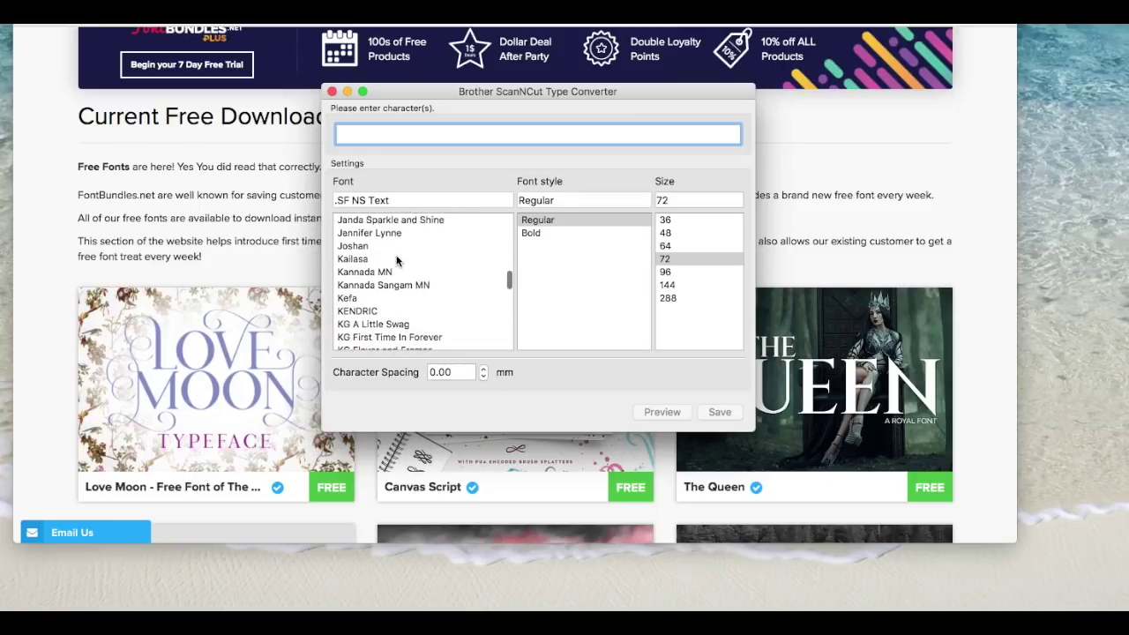
scroll(396, 261, down, 15)
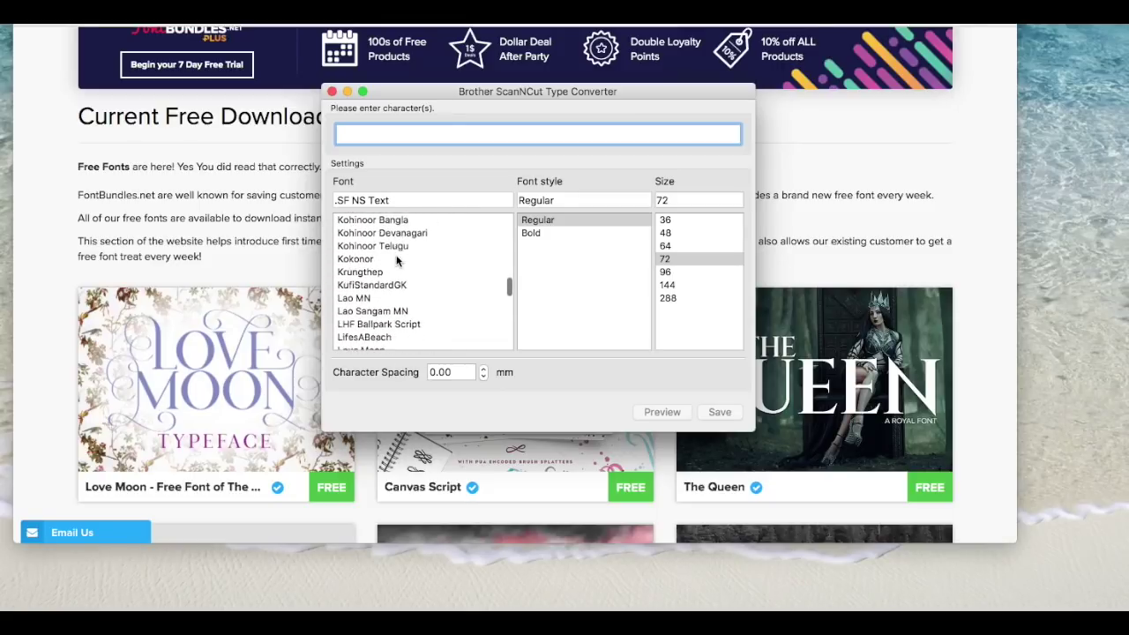
scroll(396, 260, down, 6)
click(381, 273)
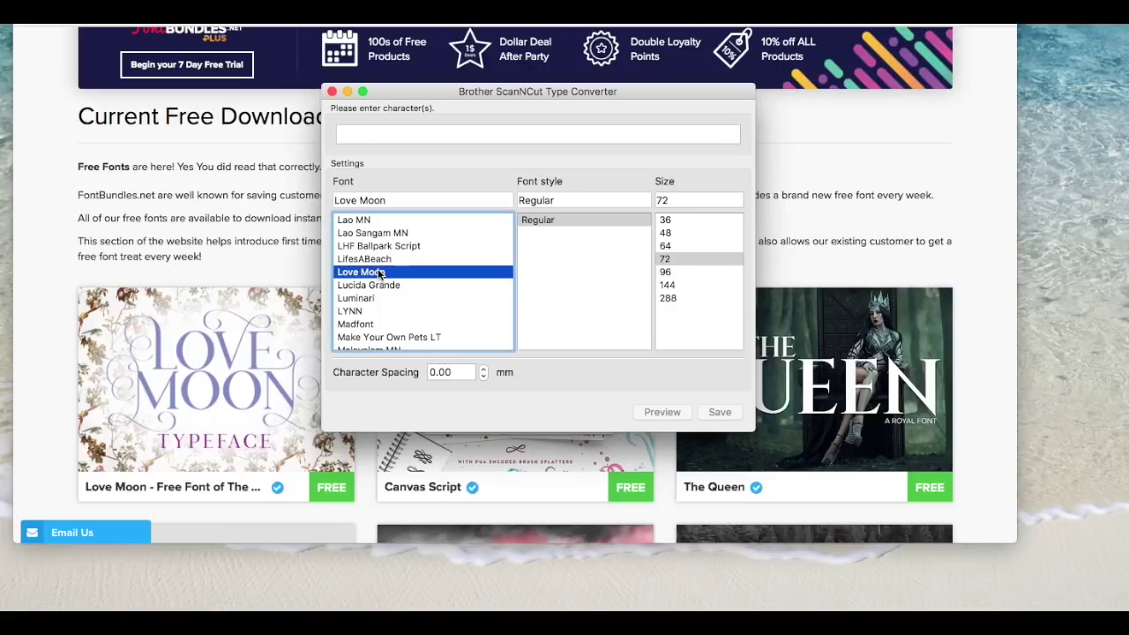
click(368, 133)
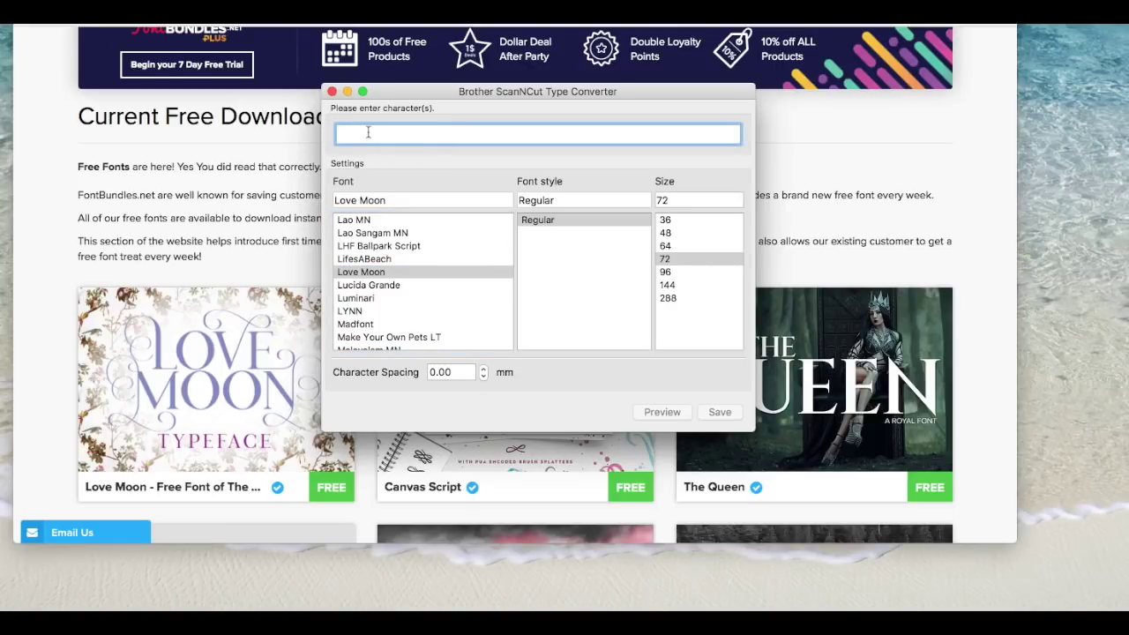
text(Happy )
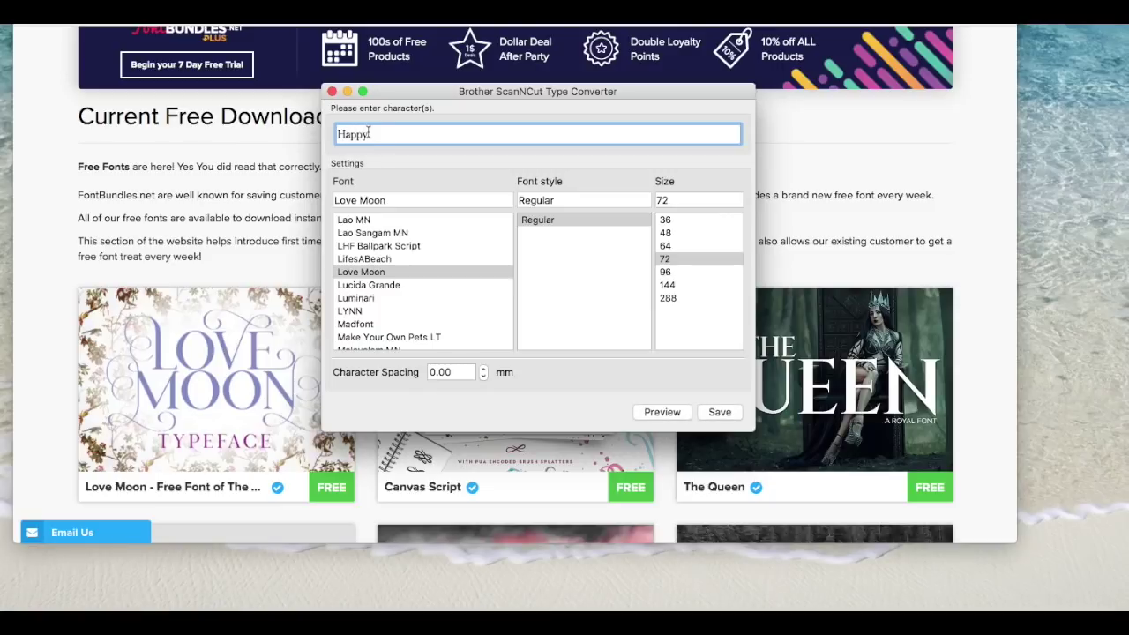
text(Christmas)
Preview the Happy Christmas lettering, then close the preview
click(664, 413)
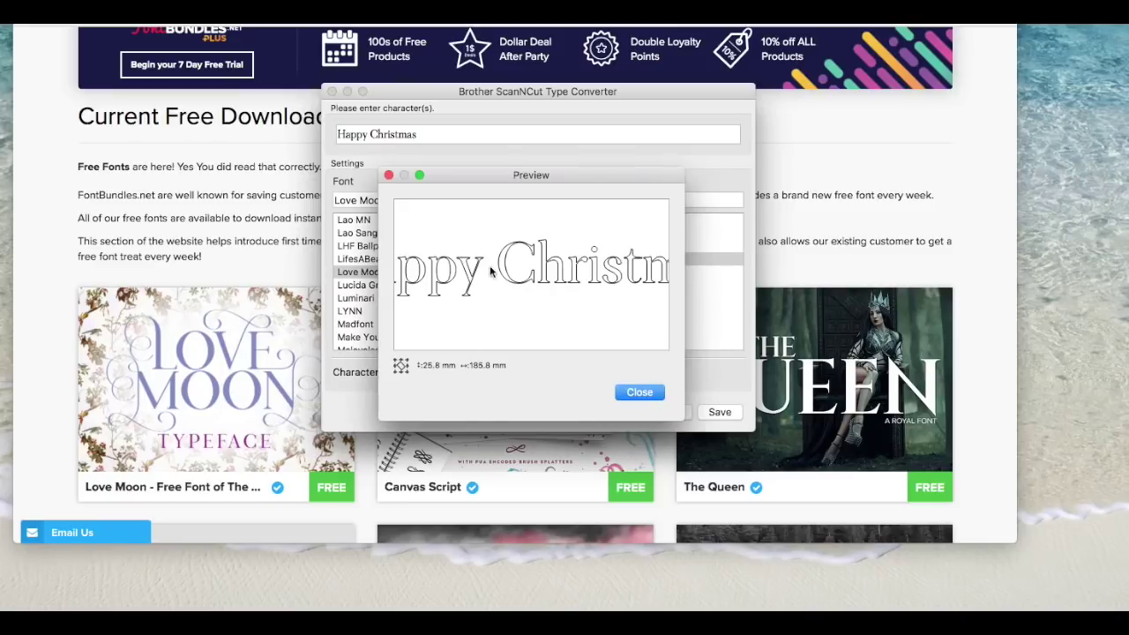
scroll(574, 333, left, 5)
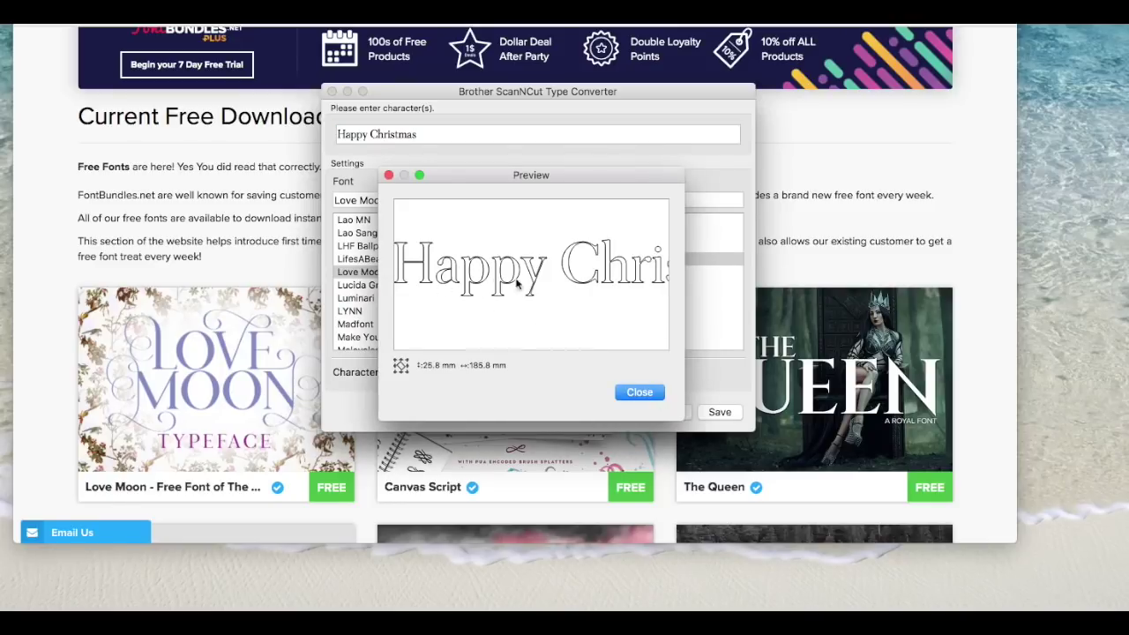
scroll(432, 280, right, 5)
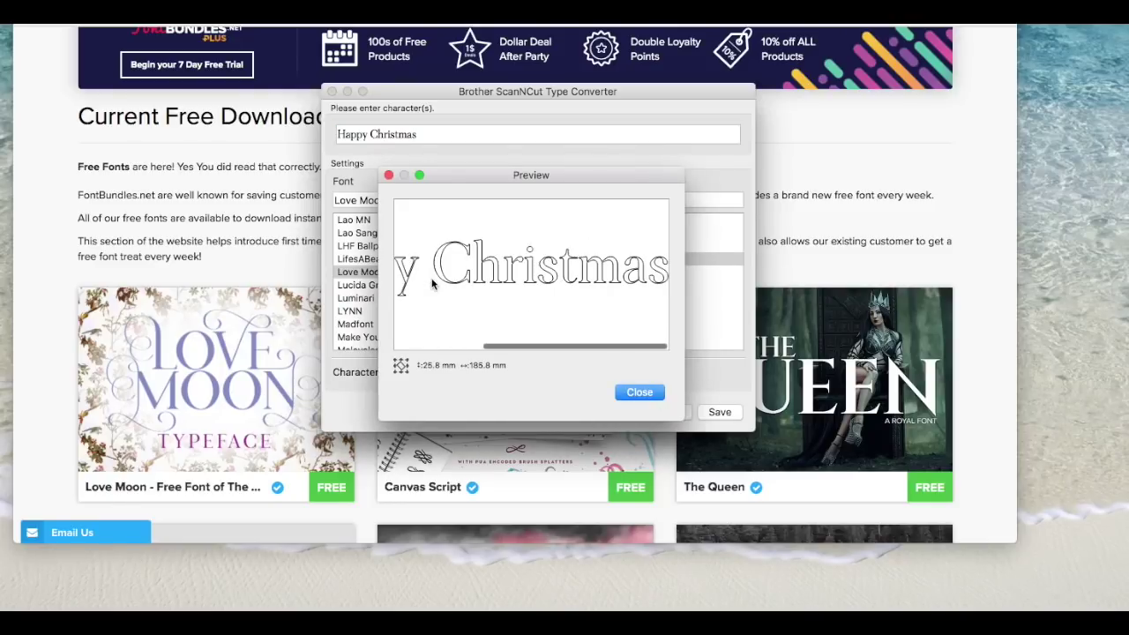
click(639, 392)
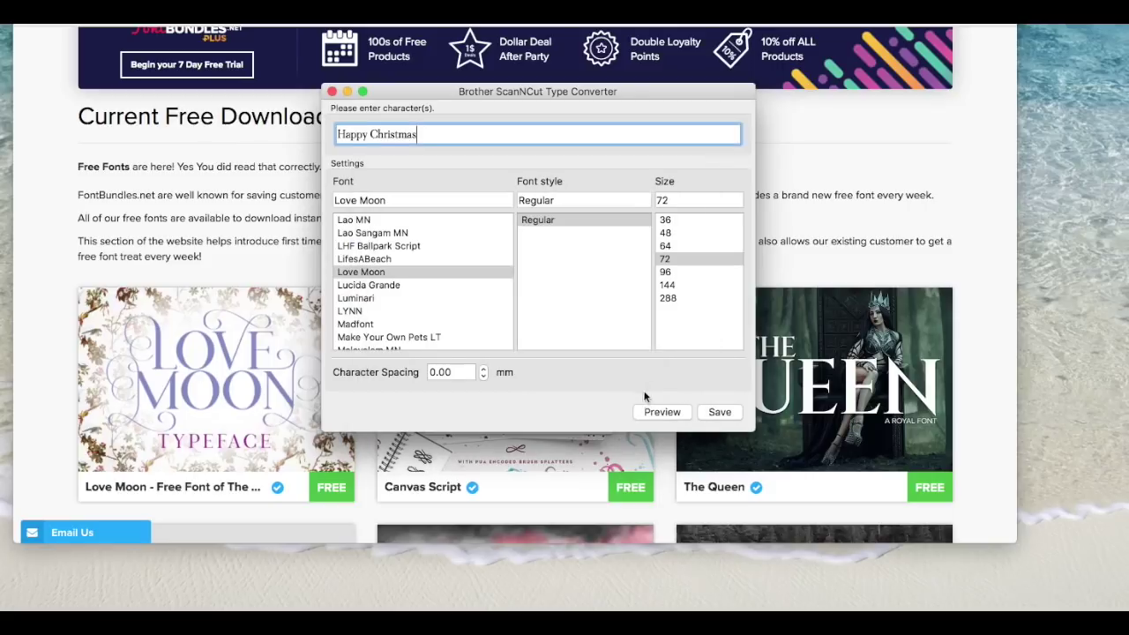
Save the lettering as '1' on the Desktop, then select the entered text
click(721, 416)
click(721, 414)
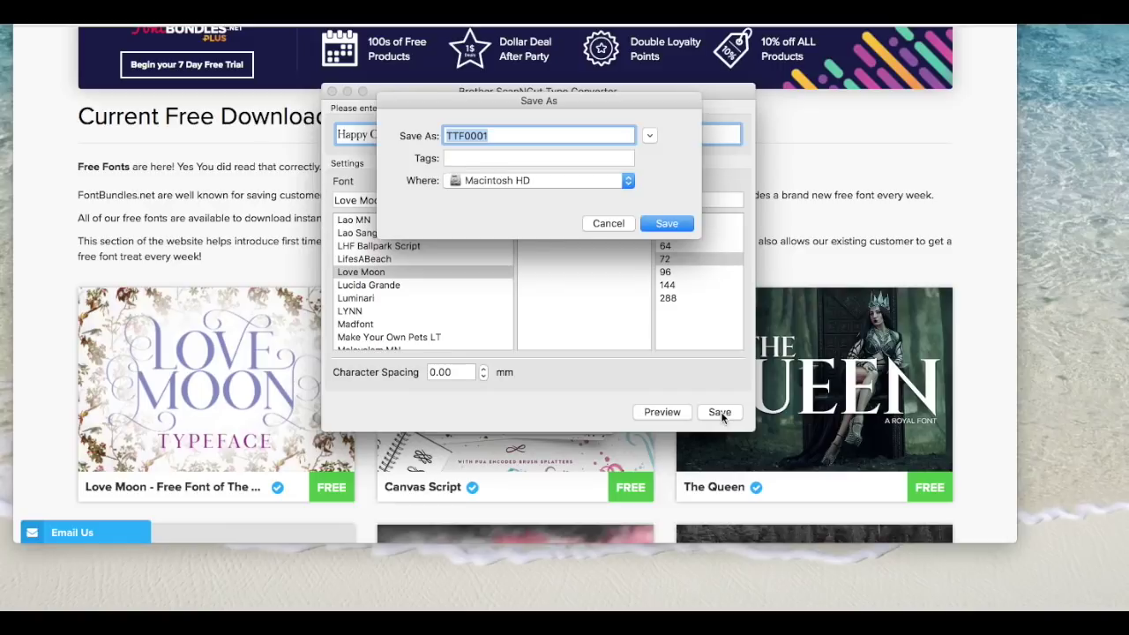
text(1)
click(628, 181)
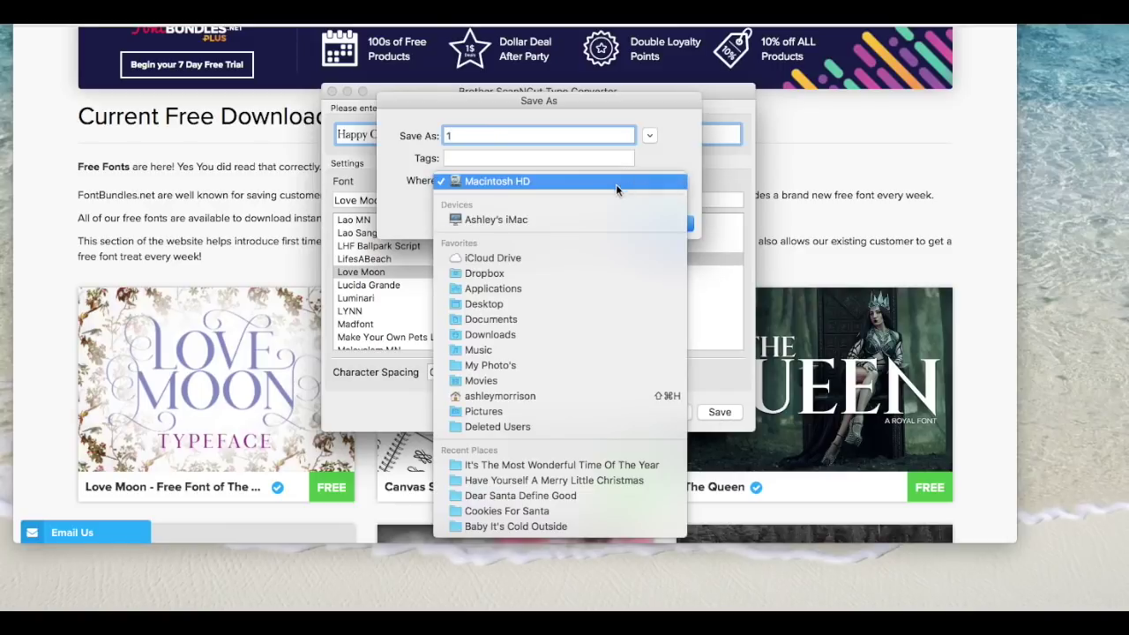
click(506, 303)
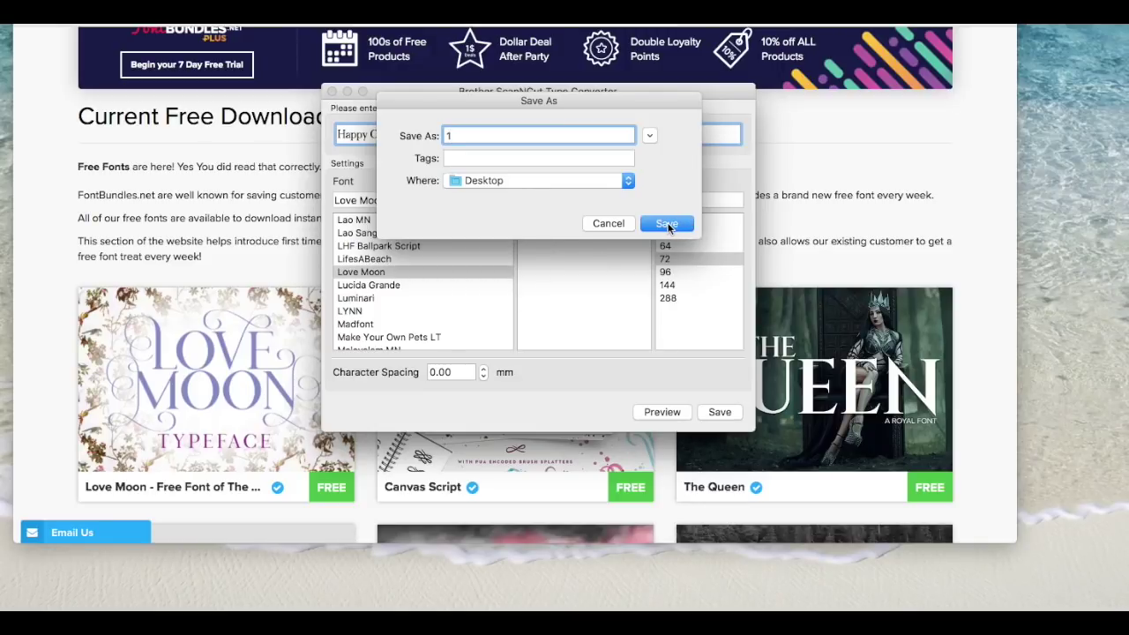
click(667, 226)
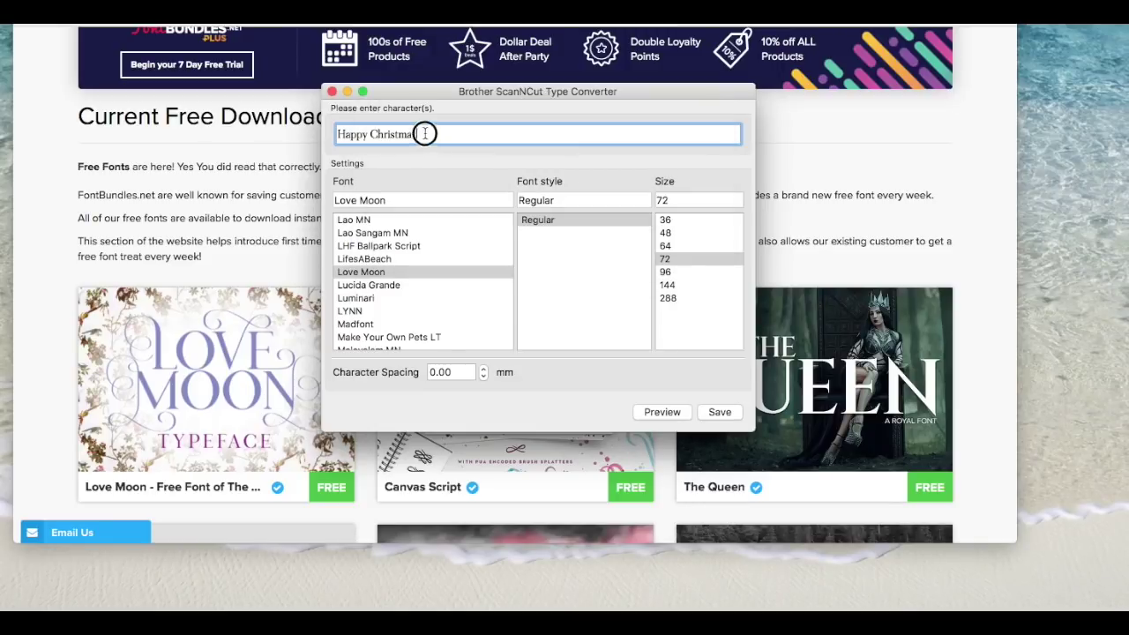
drag(428, 132, 328, 132)
Delete the lettering text, shift the converter window left, and show Launchpad's app grid
key(BackSpace)
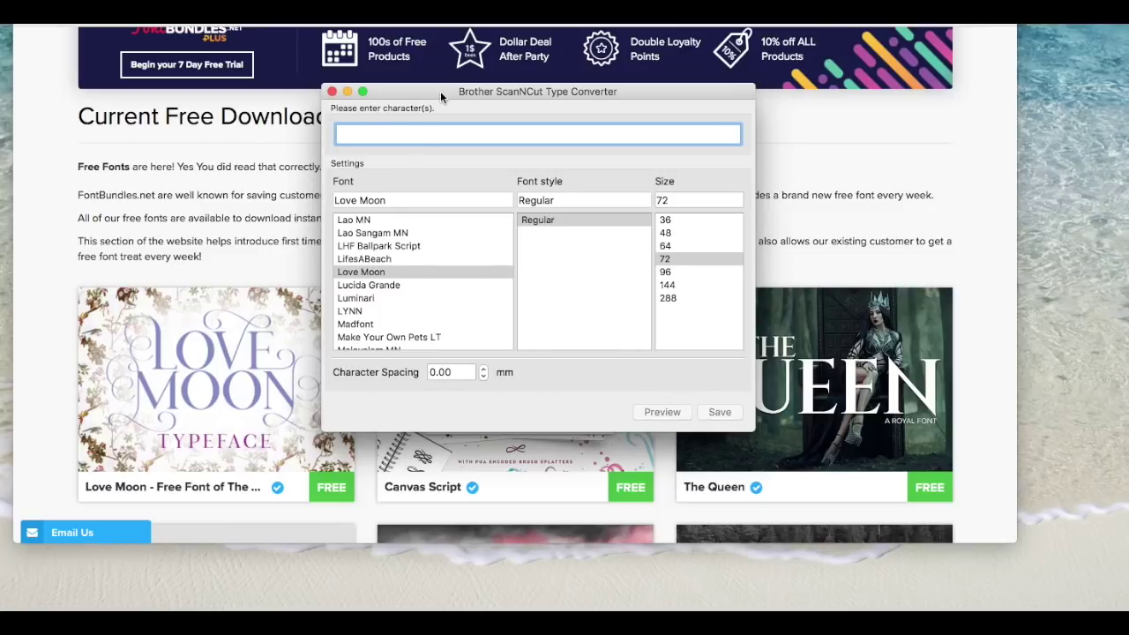
drag(445, 94, 344, 91)
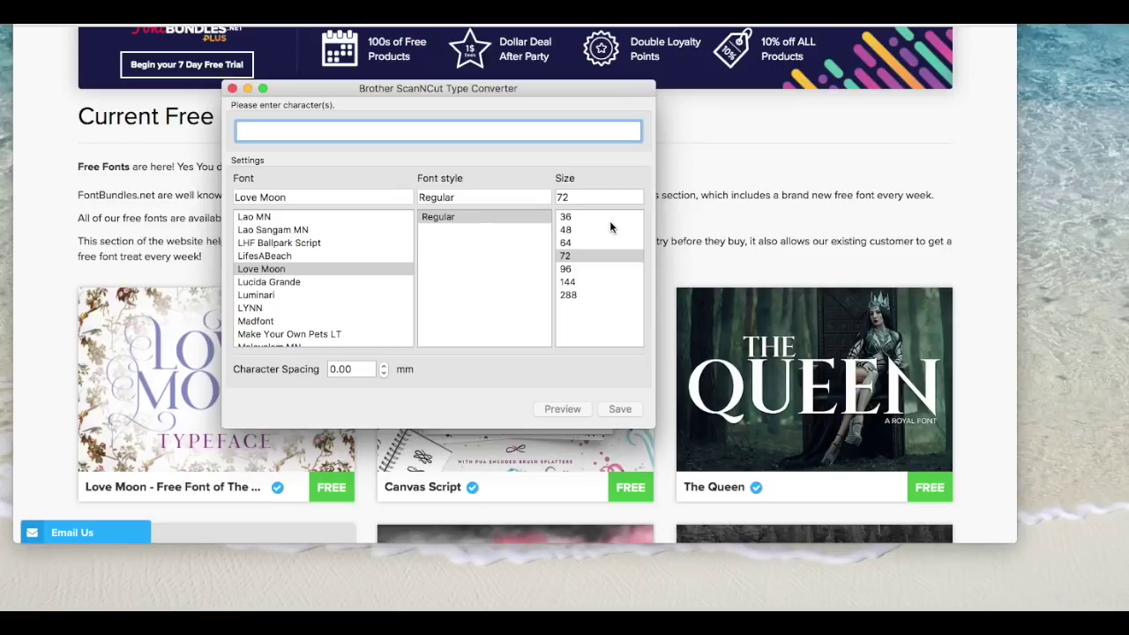
key(F4)
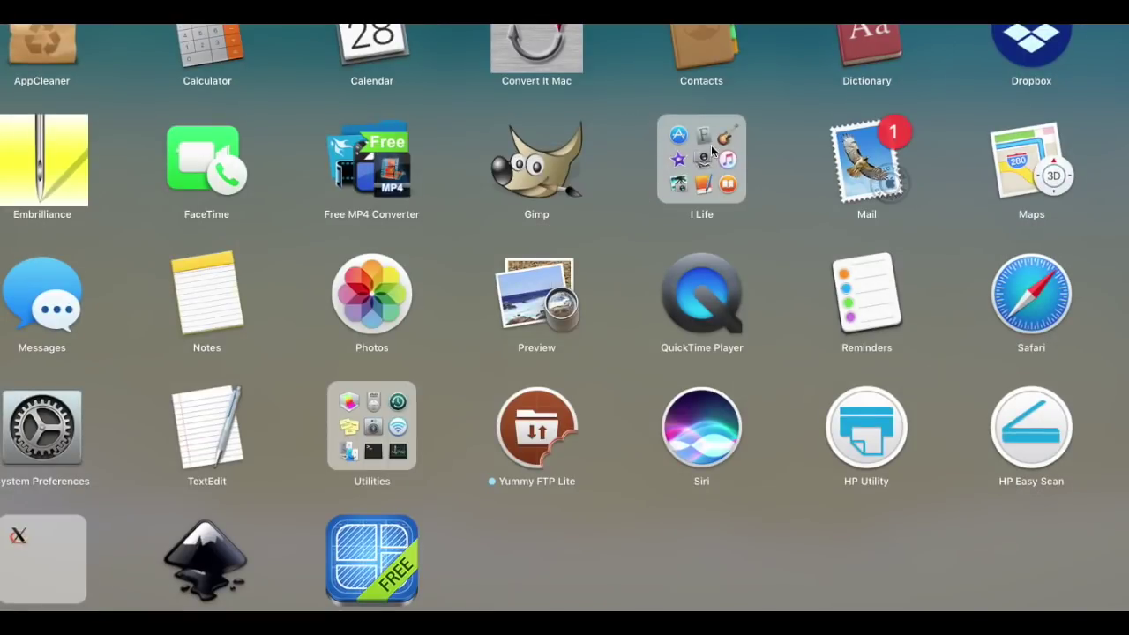
Open Font Book, move it left, and scroll the font list up to show Love Moon's glyphs
click(722, 132)
key(F4)
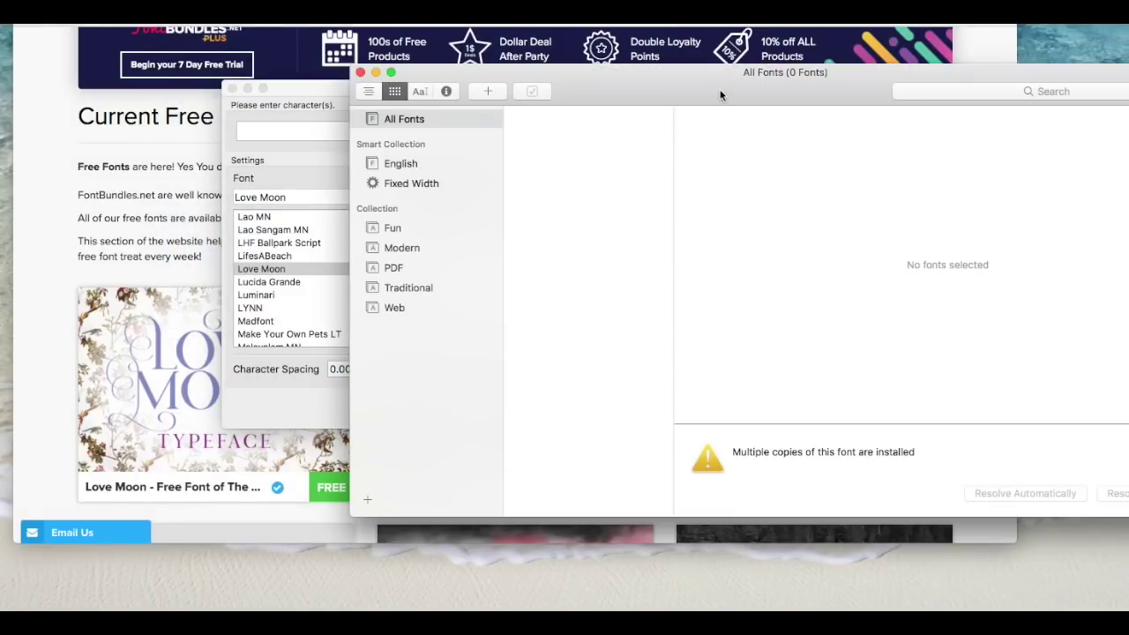
drag(720, 94, 456, 111)
key(Up)
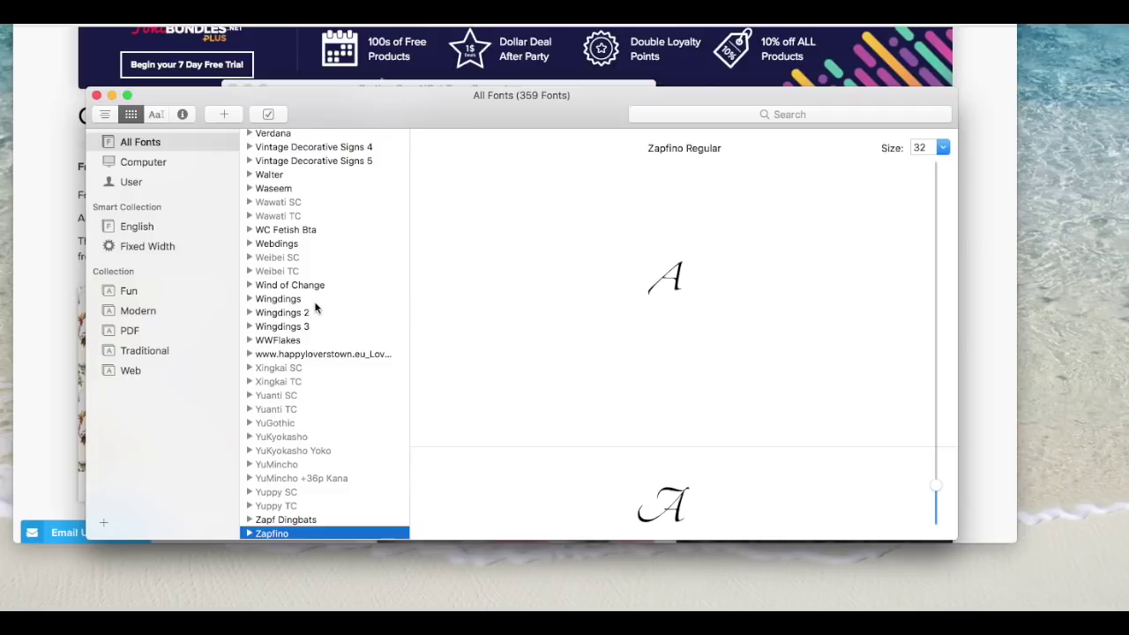
scroll(315, 307, up, 15)
scroll(315, 307, up, 20)
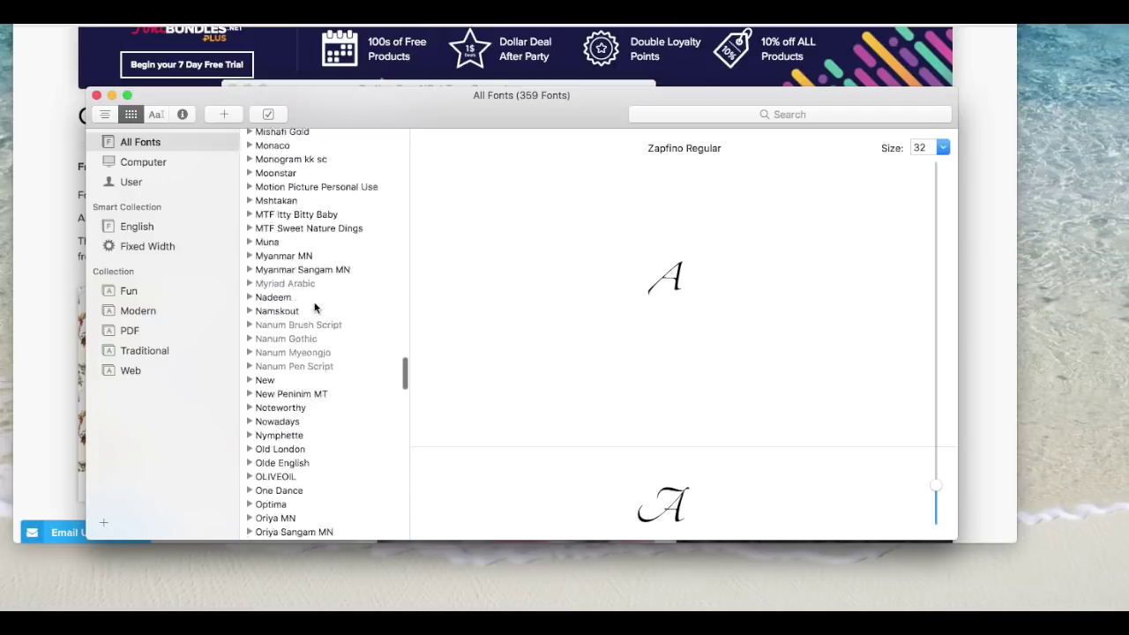
scroll(315, 307, up, 5)
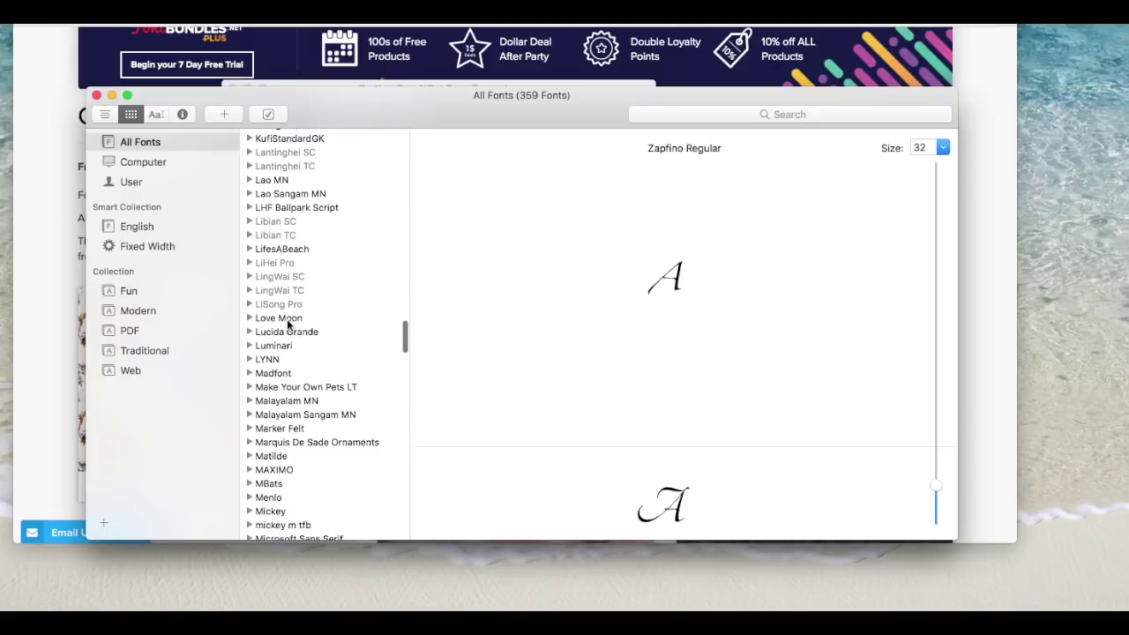
click(284, 322)
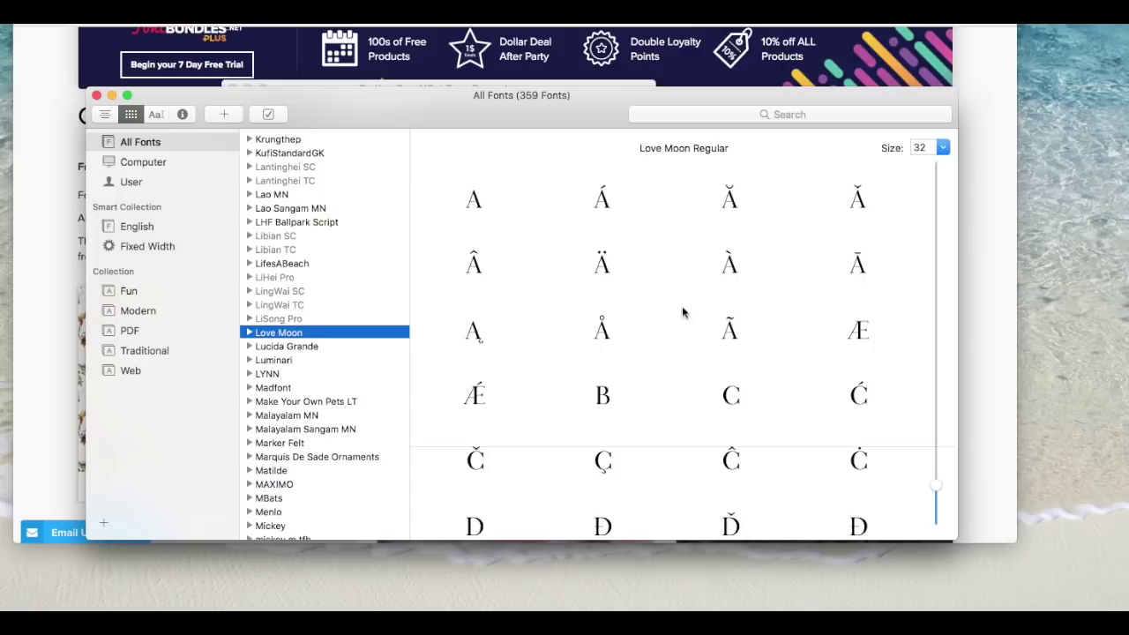
Scroll through Love Moon Regular's glyph grid, checking glyph tooltips, down to the swash capital alternates
scroll(624, 282, down, 5)
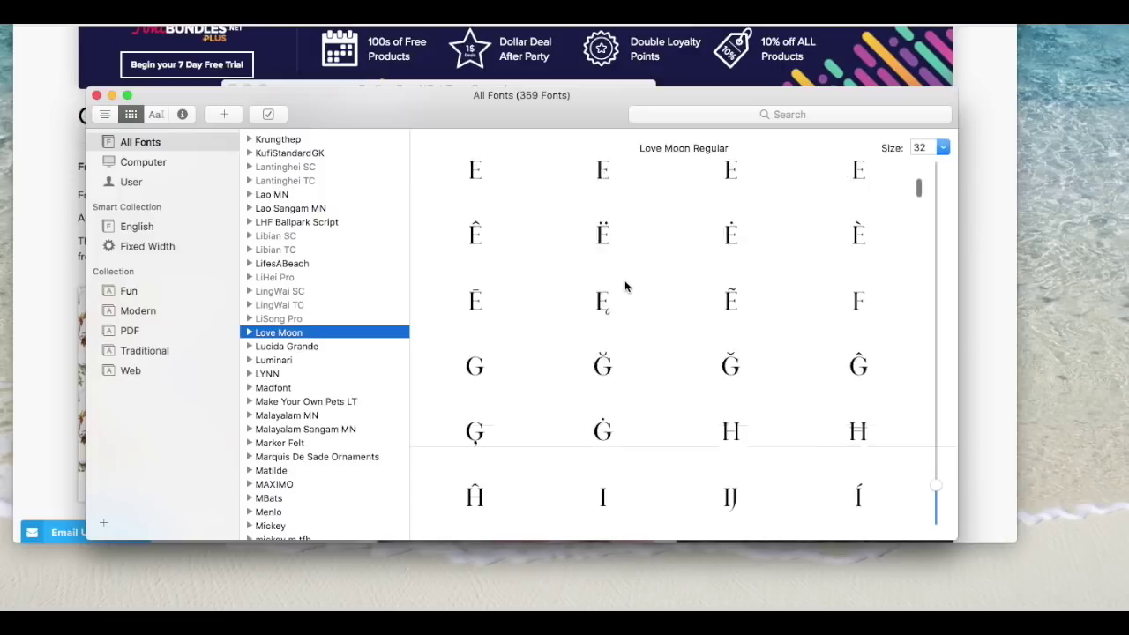
scroll(624, 284, down, 5)
scroll(625, 285, down, 3)
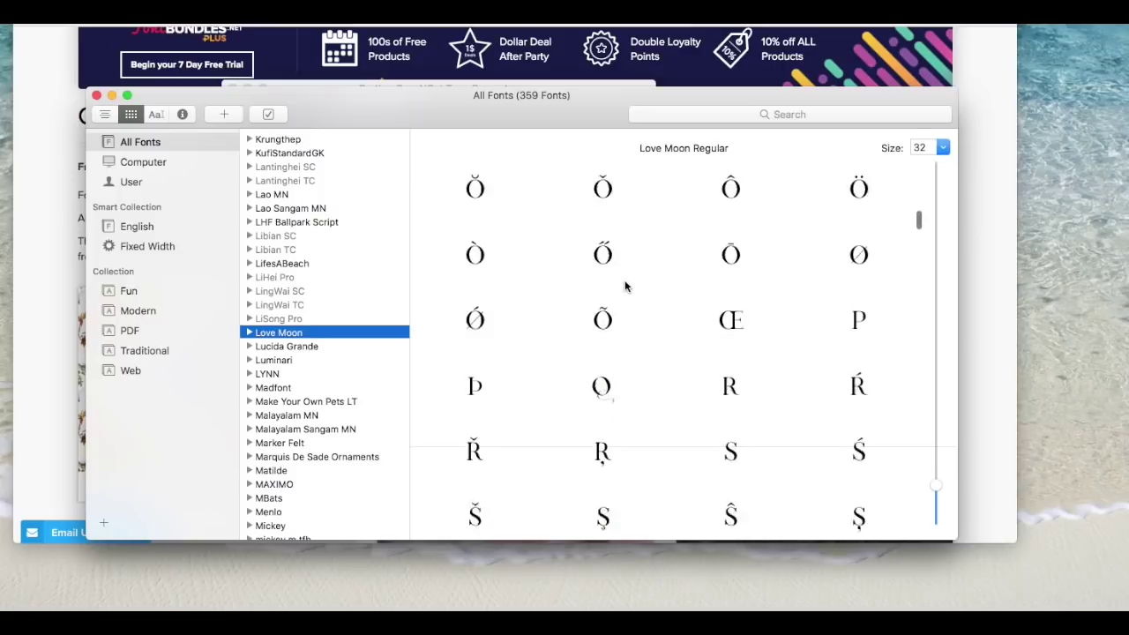
scroll(625, 285, down, 10)
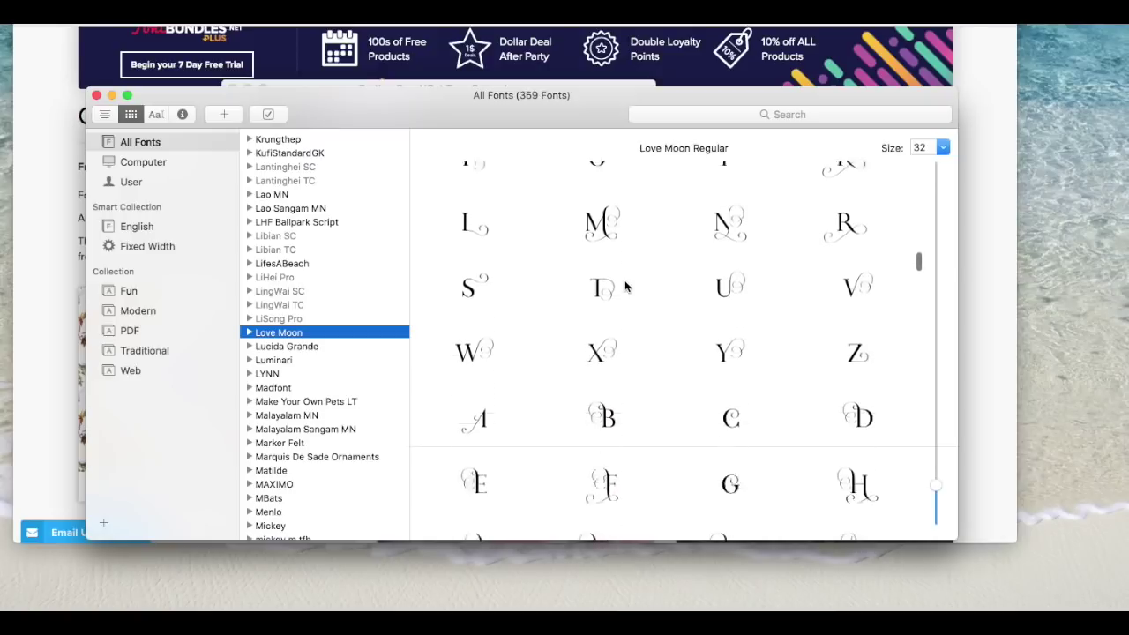
scroll(625, 285, down, 3)
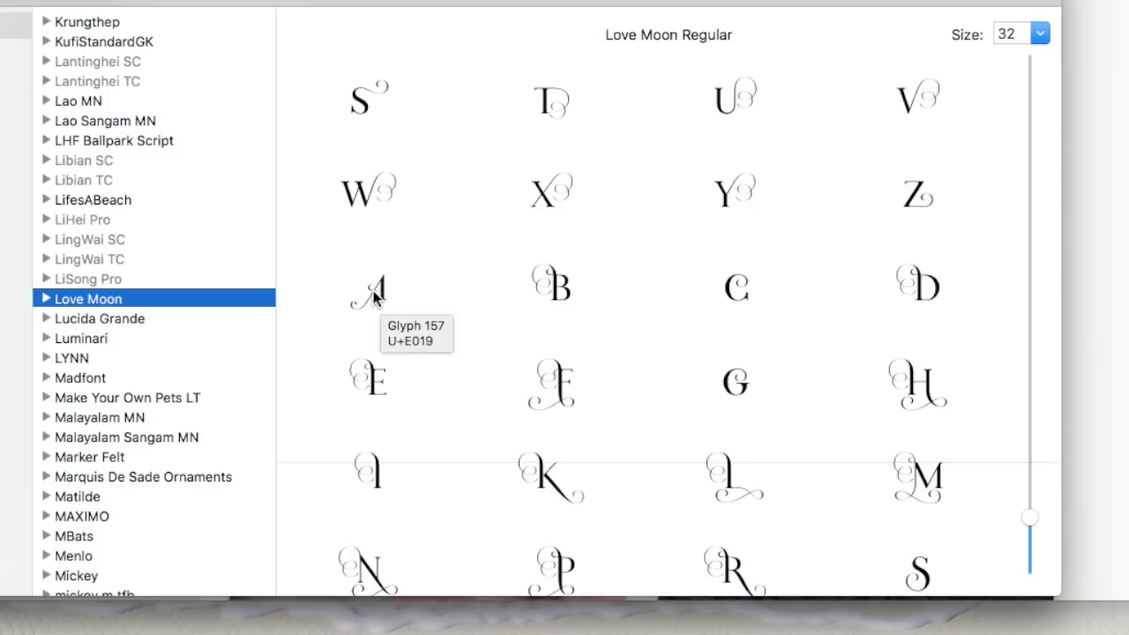
scroll(629, 265, down, 20)
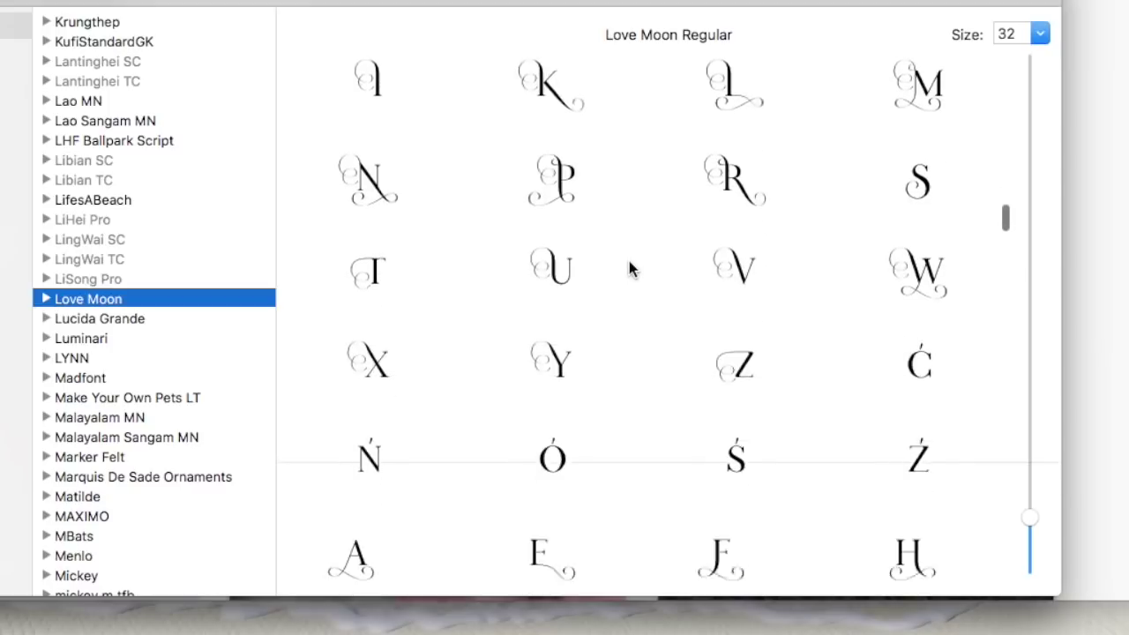
scroll(629, 261, down, 10)
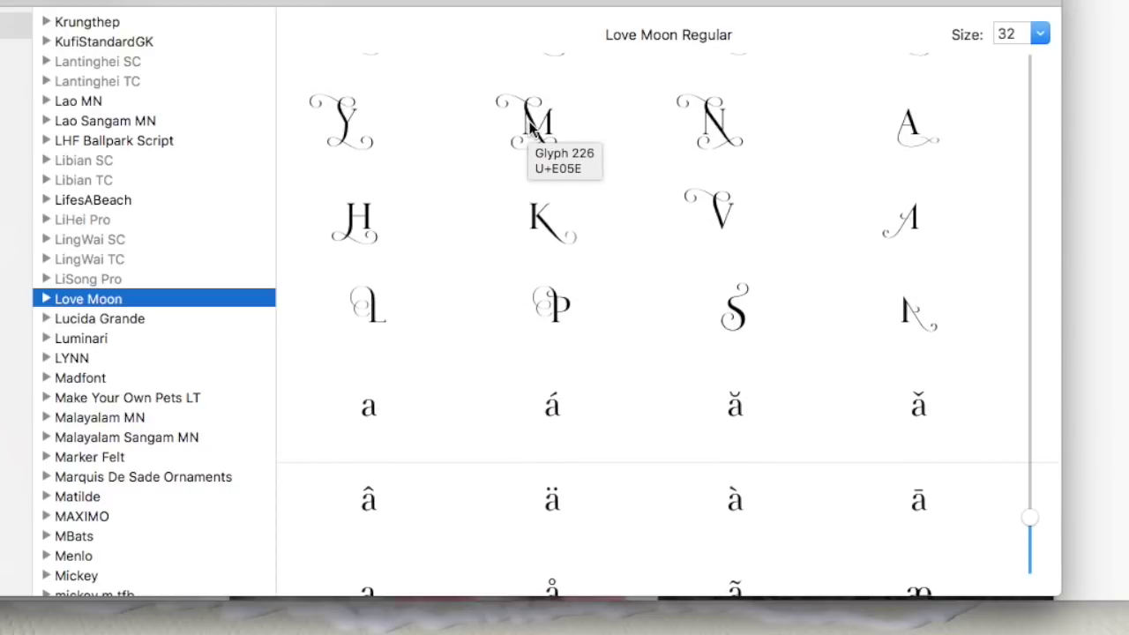
scroll(530, 128, up, 10)
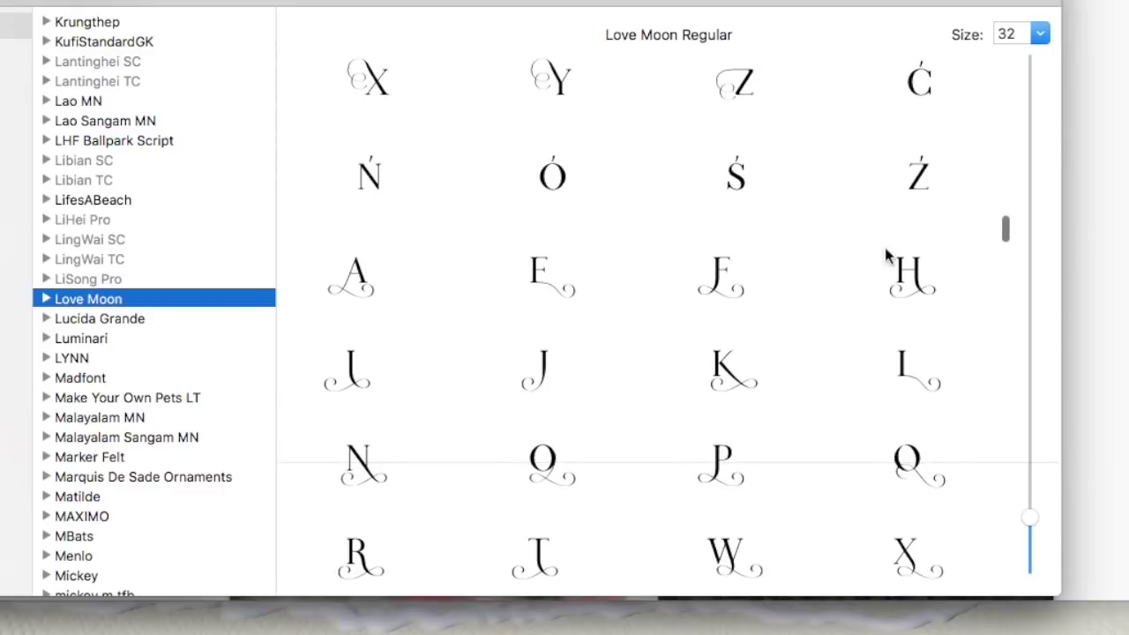
mouse_move(914, 300)
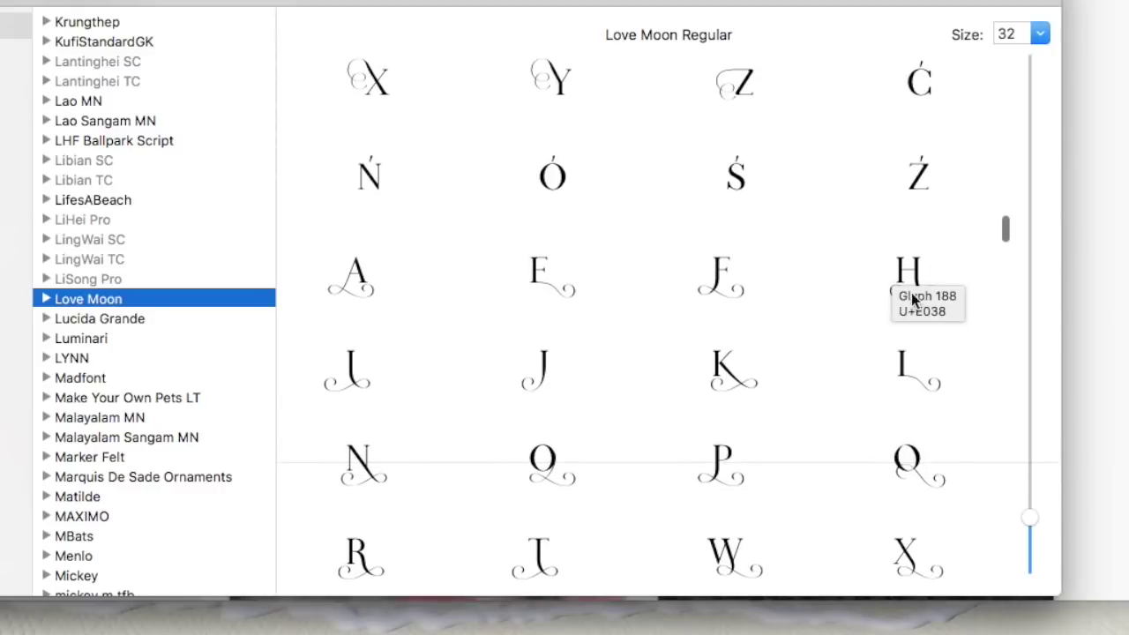
scroll(655, 220, down, 8)
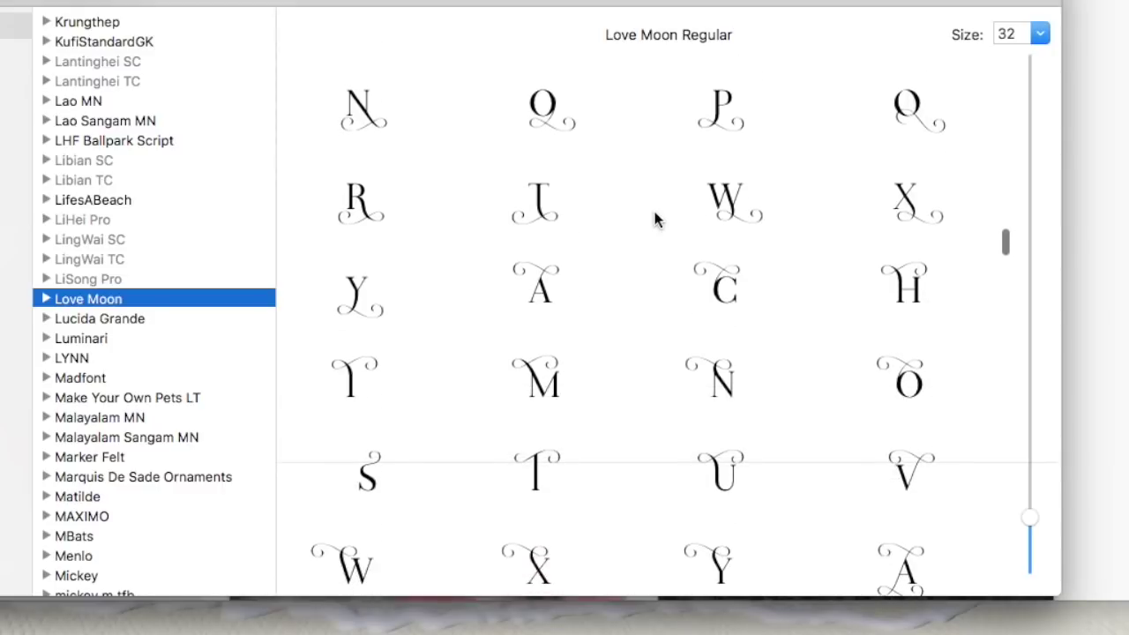
mouse_move(736, 288)
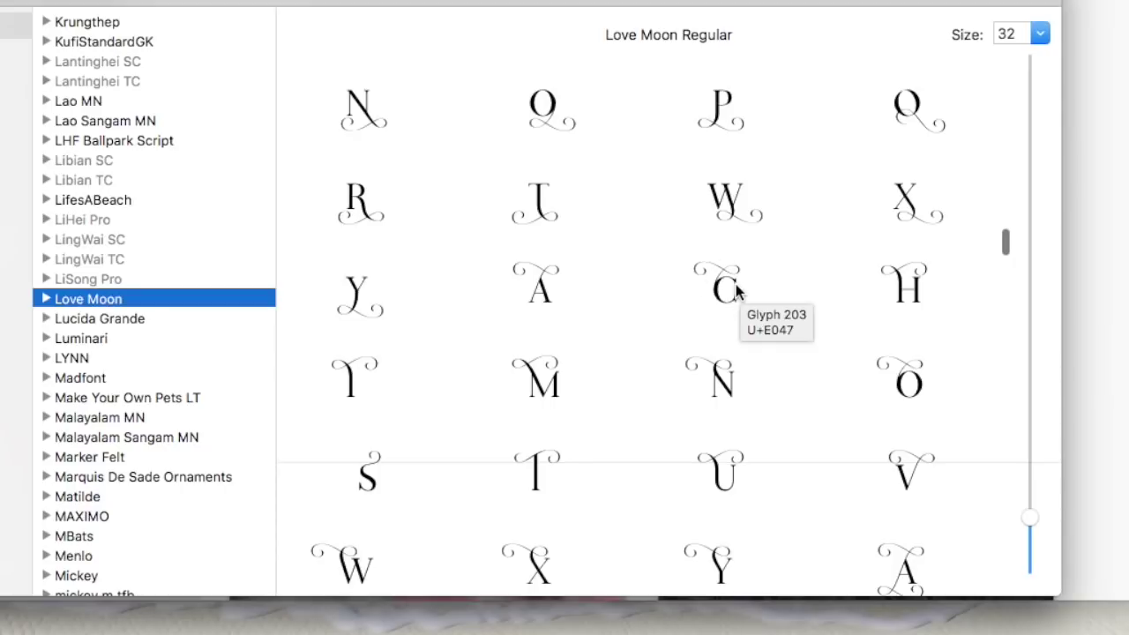
scroll(727, 298, down, 15)
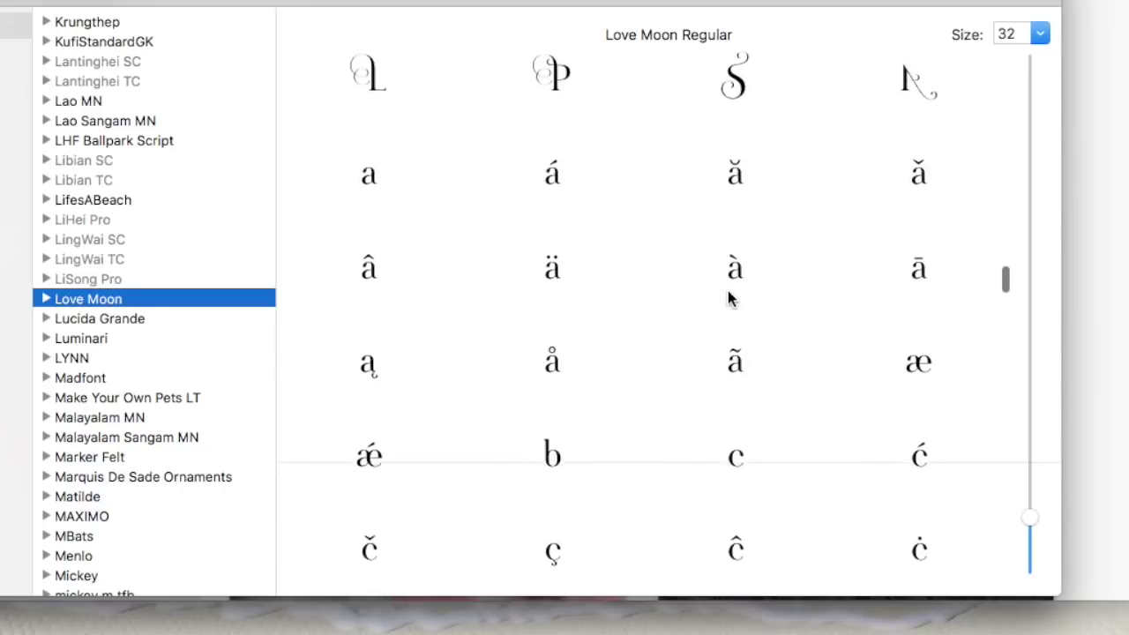
scroll(728, 298, down, 5)
scroll(727, 298, down, 12)
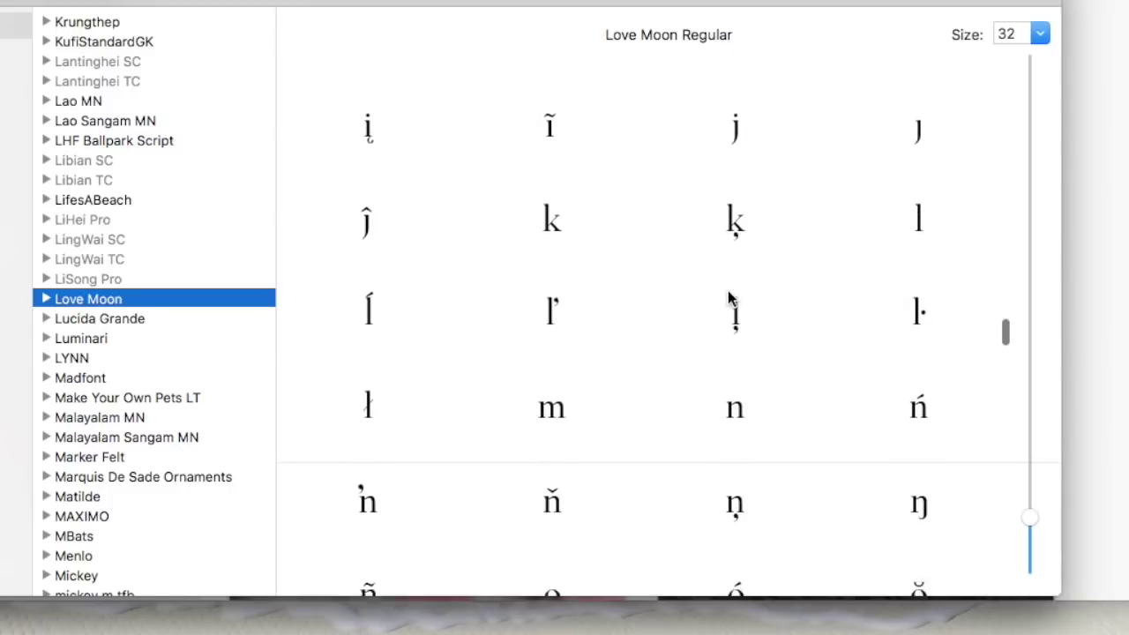
scroll(728, 298, down, 15)
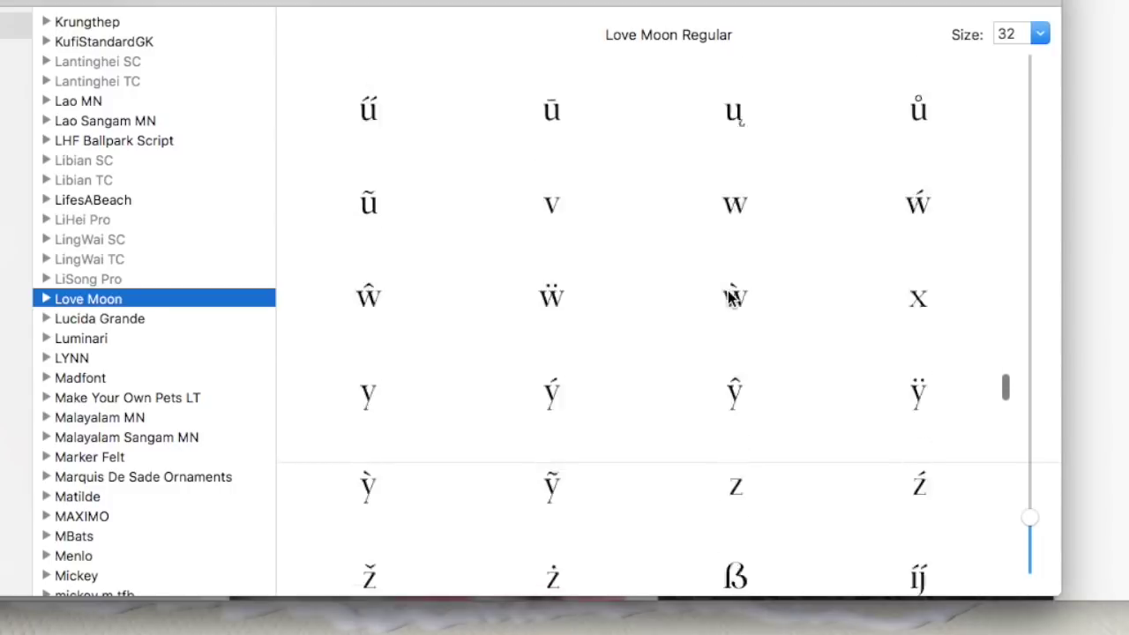
scroll(728, 298, down, 15)
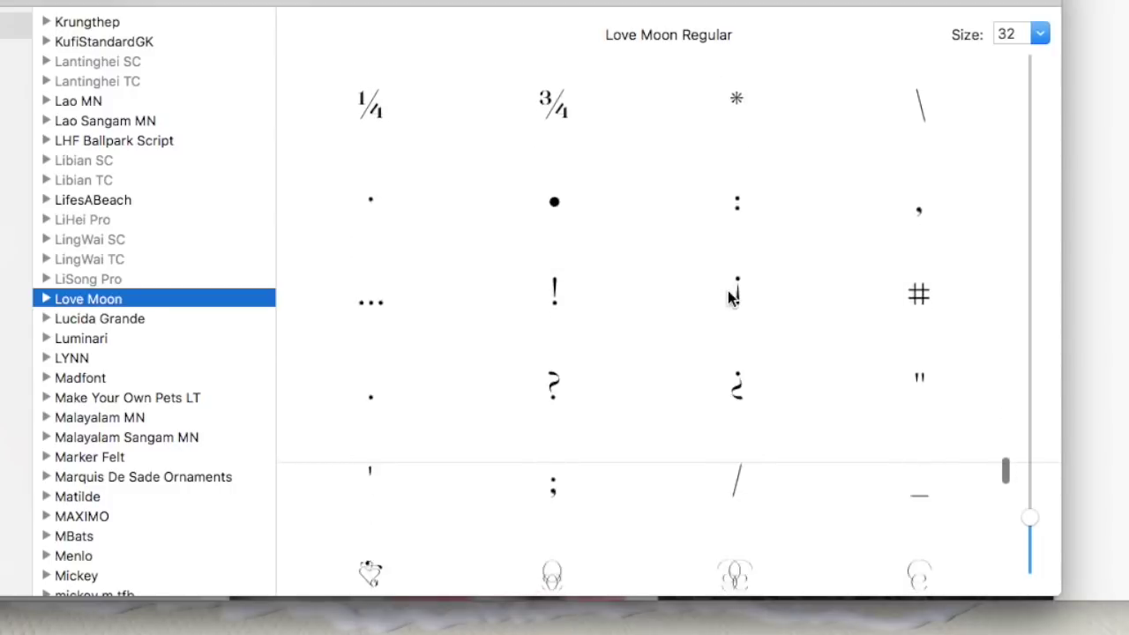
scroll(727, 295, down, 10)
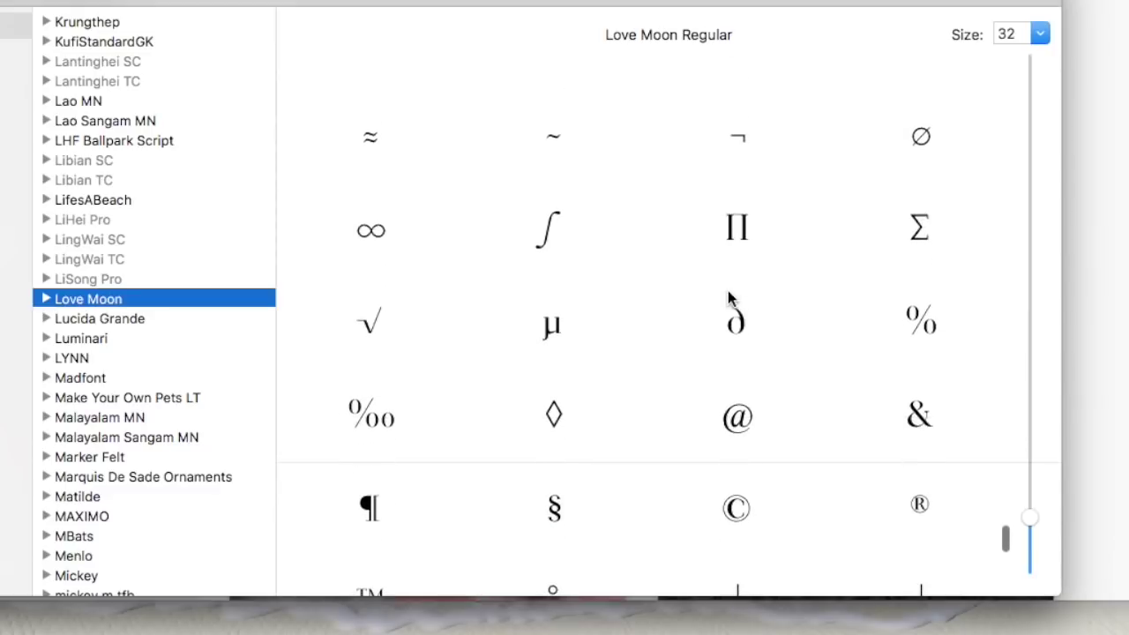
scroll(727, 296, up, 8)
scroll(728, 297, up, 20)
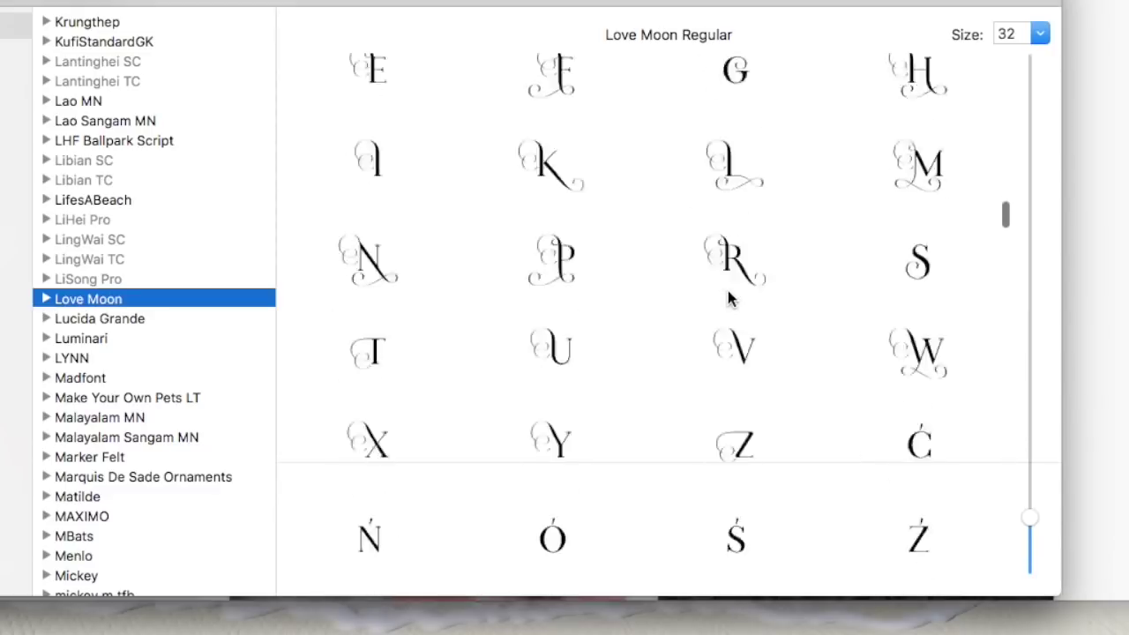
scroll(727, 298, down, 10)
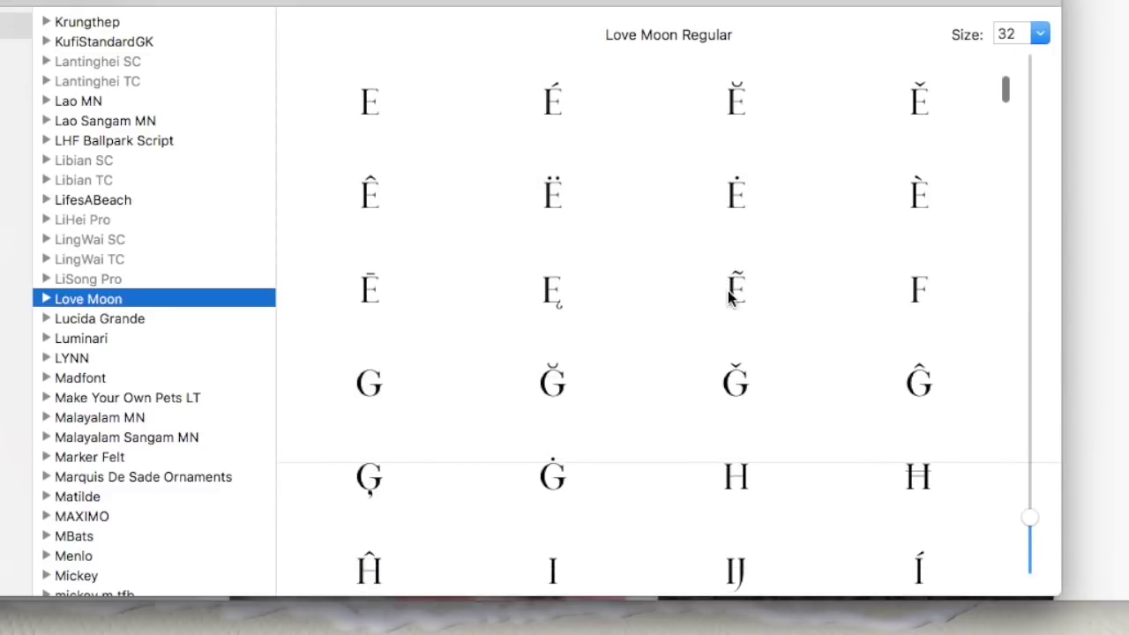
scroll(728, 298, down, 8)
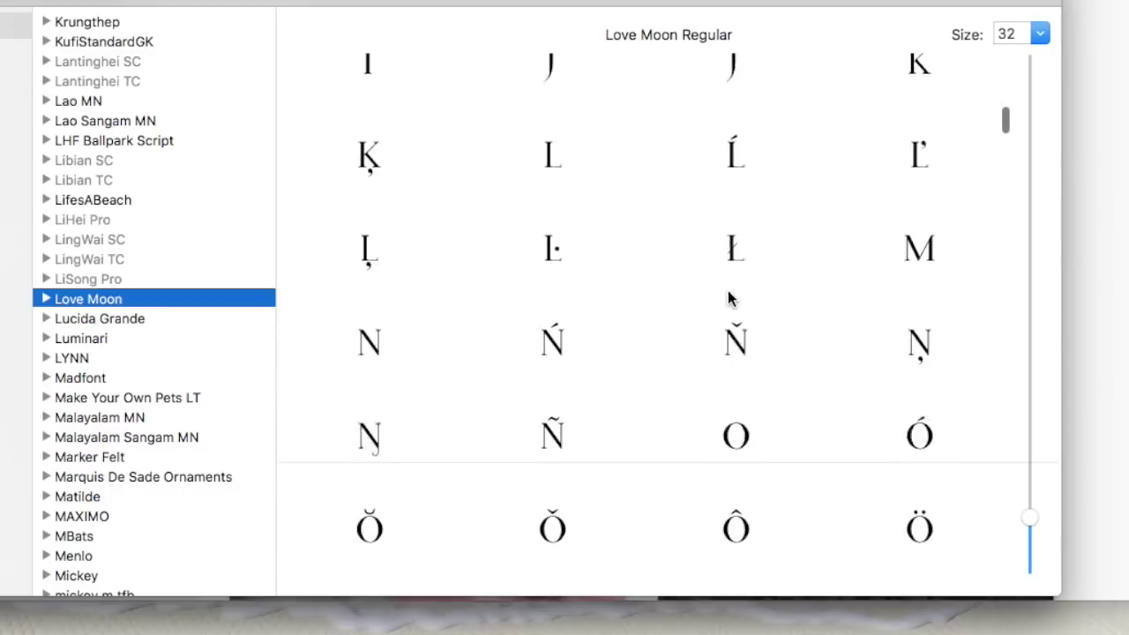
scroll(728, 298, down, 8)
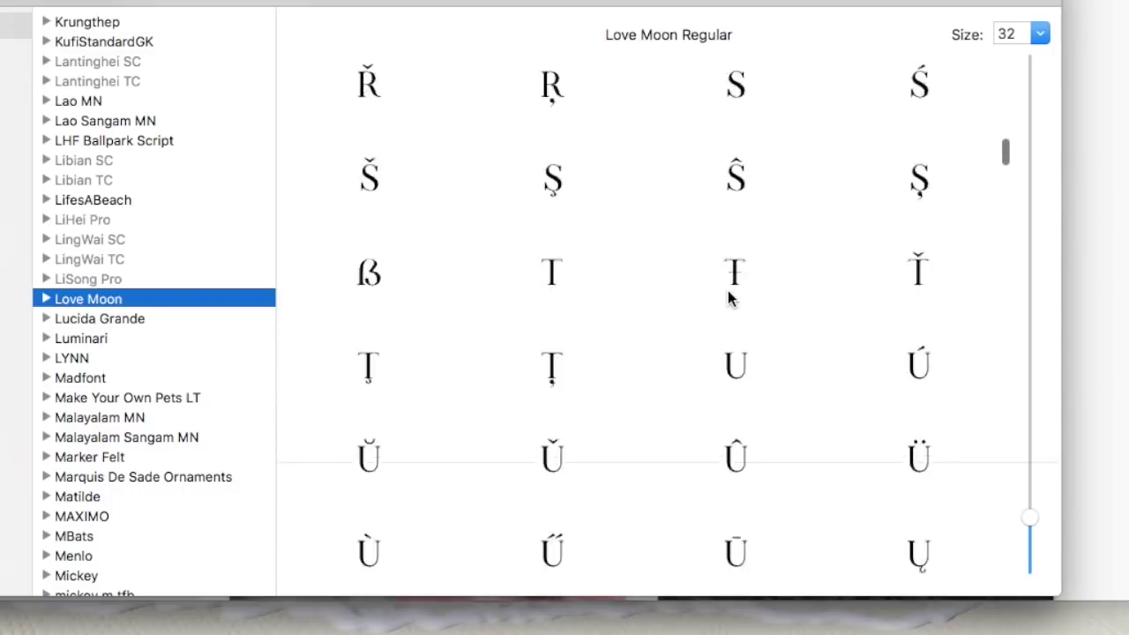
scroll(727, 298, down, 3)
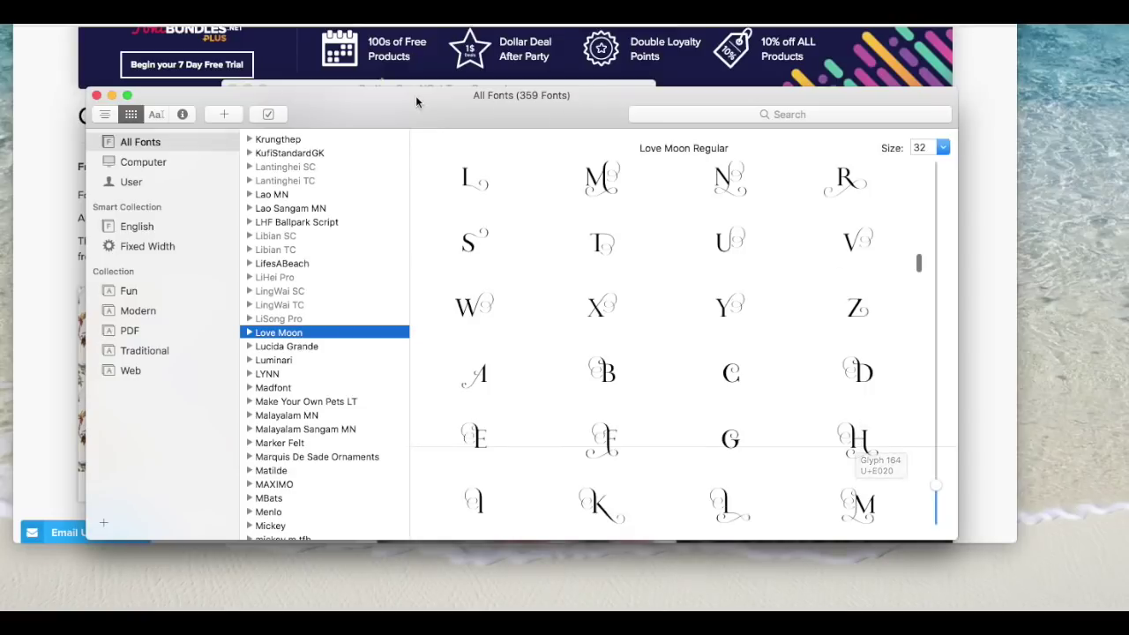
Arrange the converter beside Font Book and insert Love Moon's swash H into the character field
drag(415, 95, 577, 98)
drag(337, 87, 300, 89)
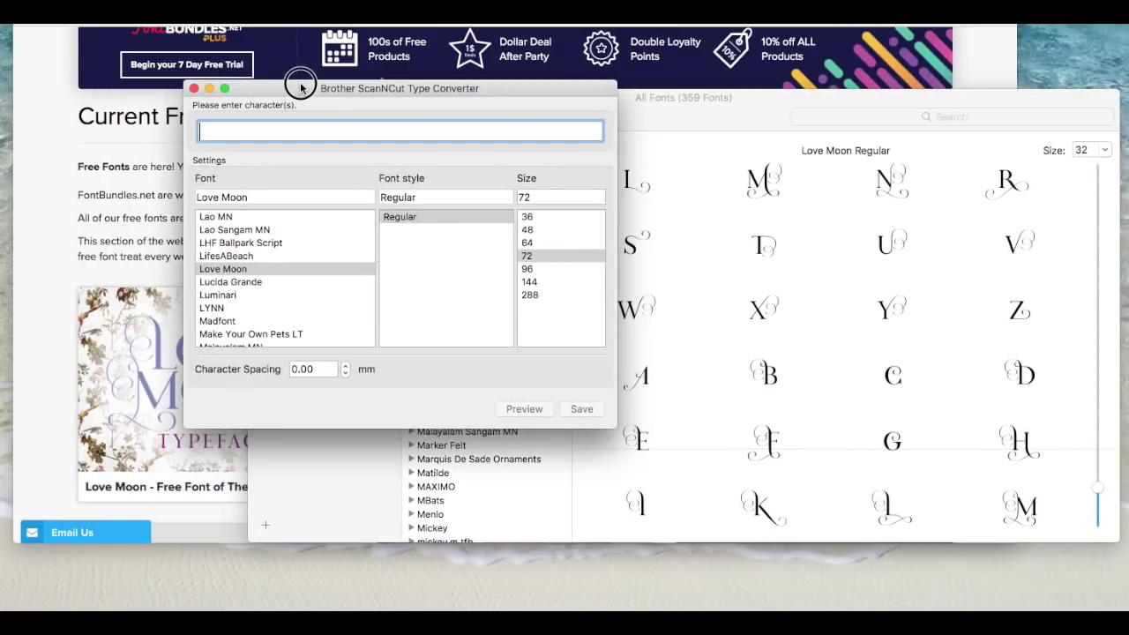
drag(494, 95, 360, 118)
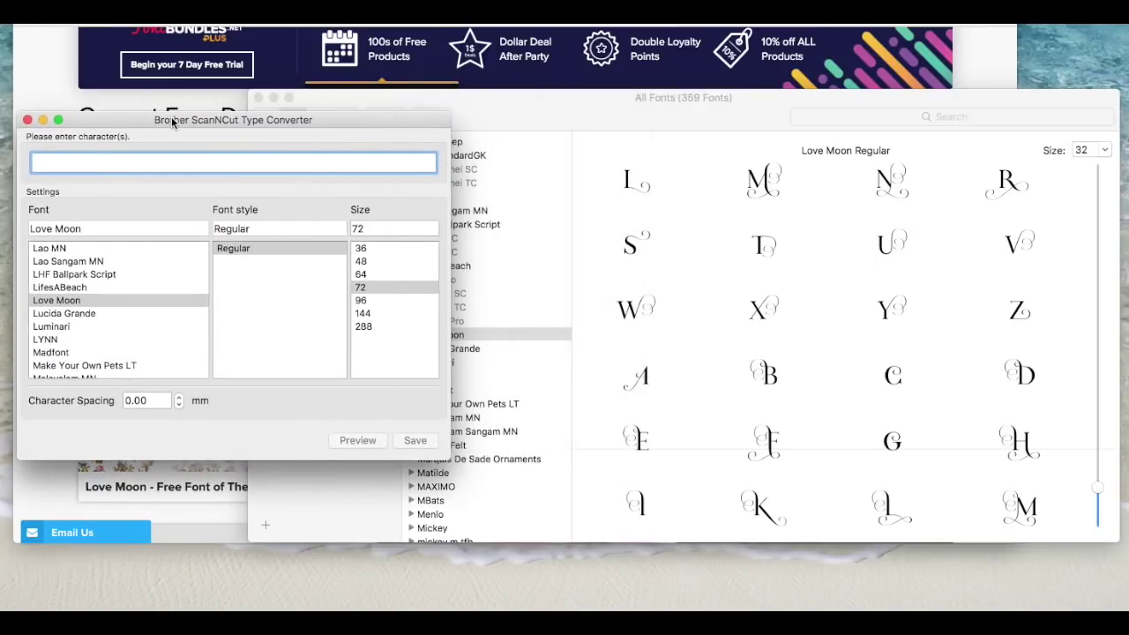
click(1020, 441)
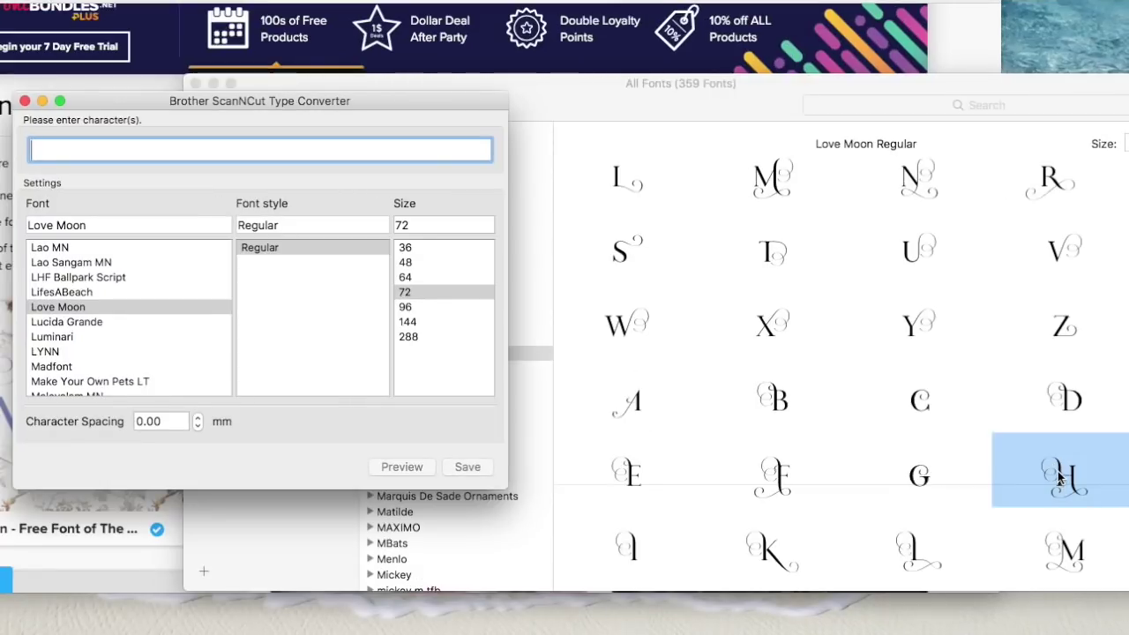
click(1061, 476)
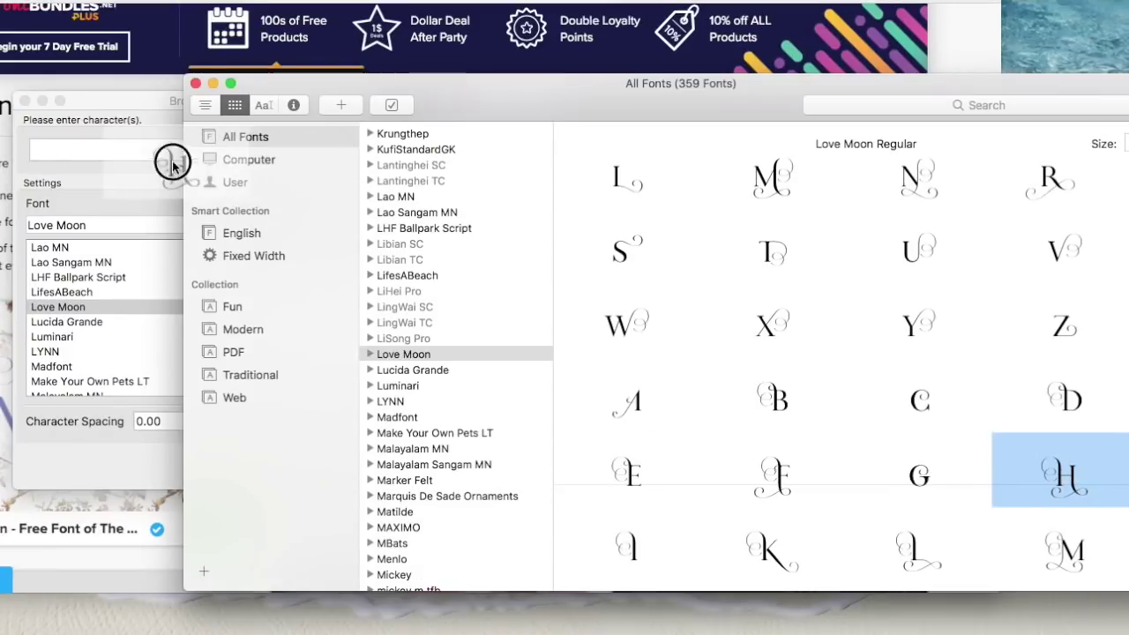
click(114, 150)
text(H)
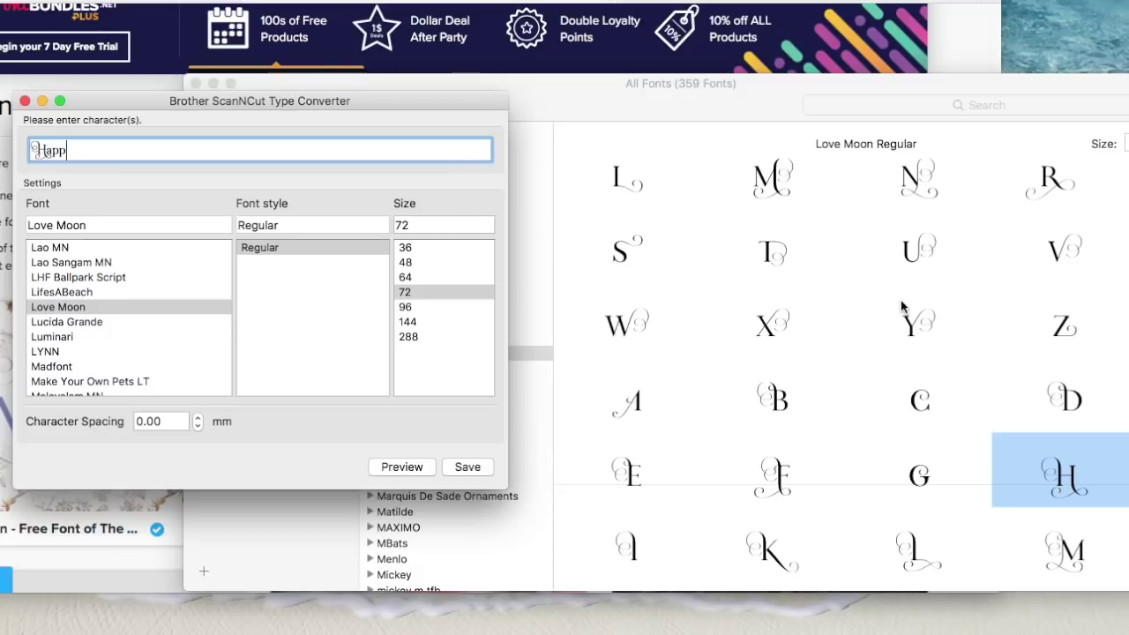
Drag Love Moon's swash Y glyph into the character field after 'Happ'
click(911, 331)
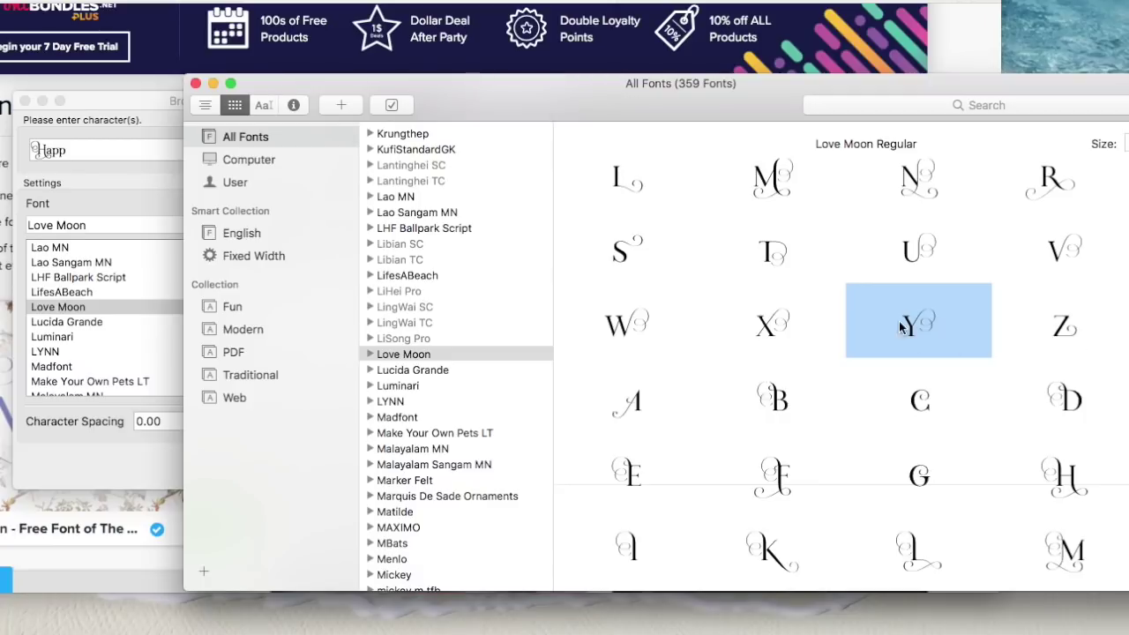
mouse_move(913, 329)
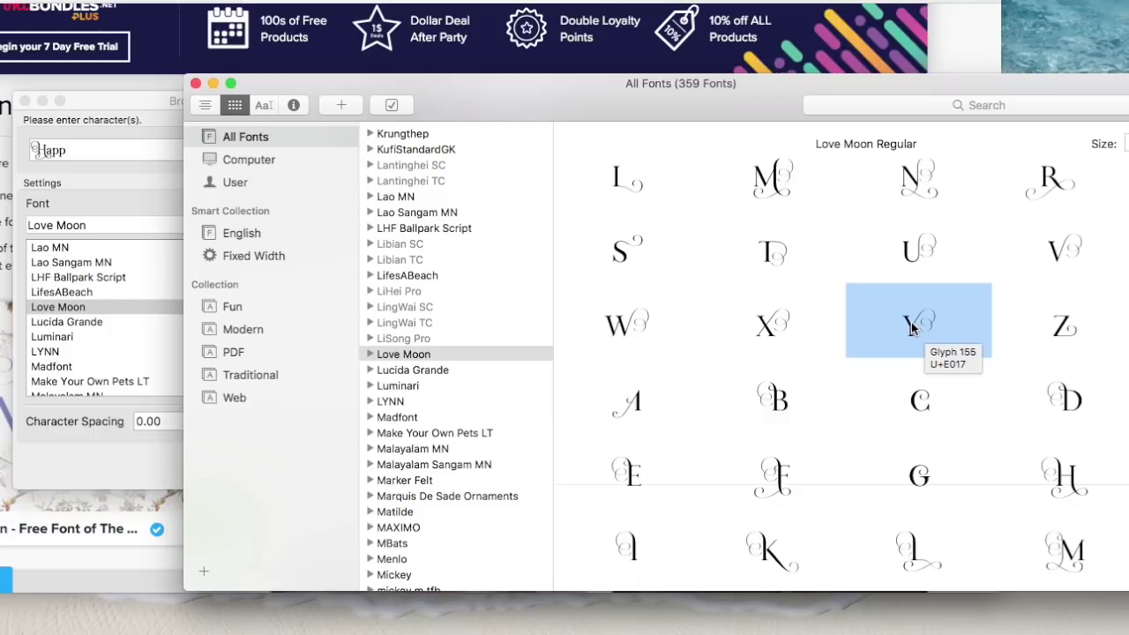
drag(912, 324, 99, 152)
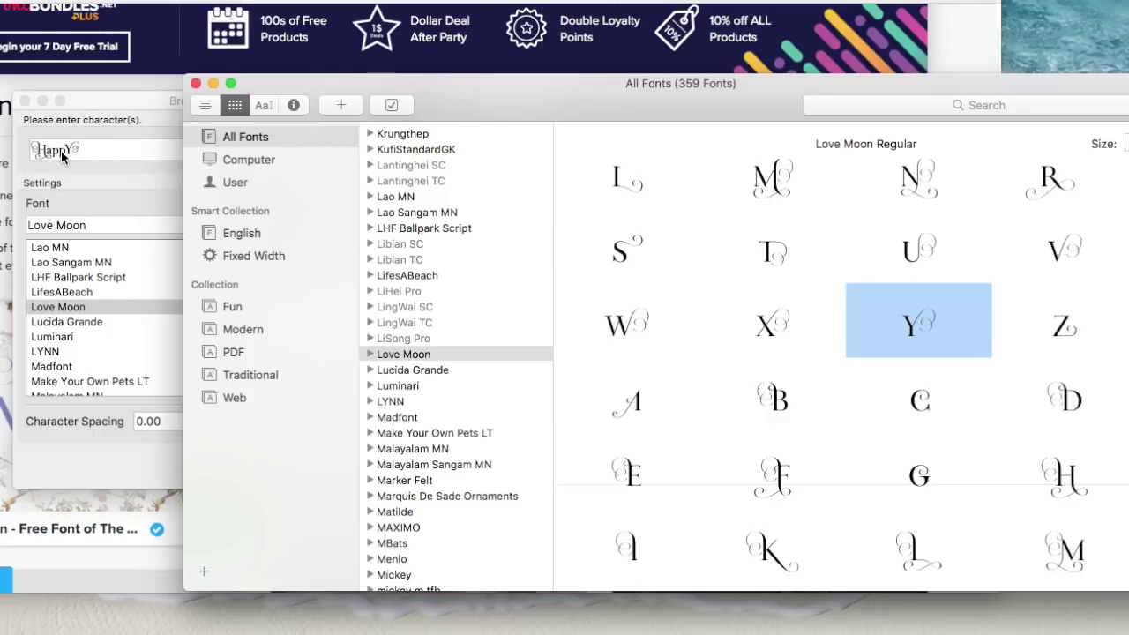
click(107, 148)
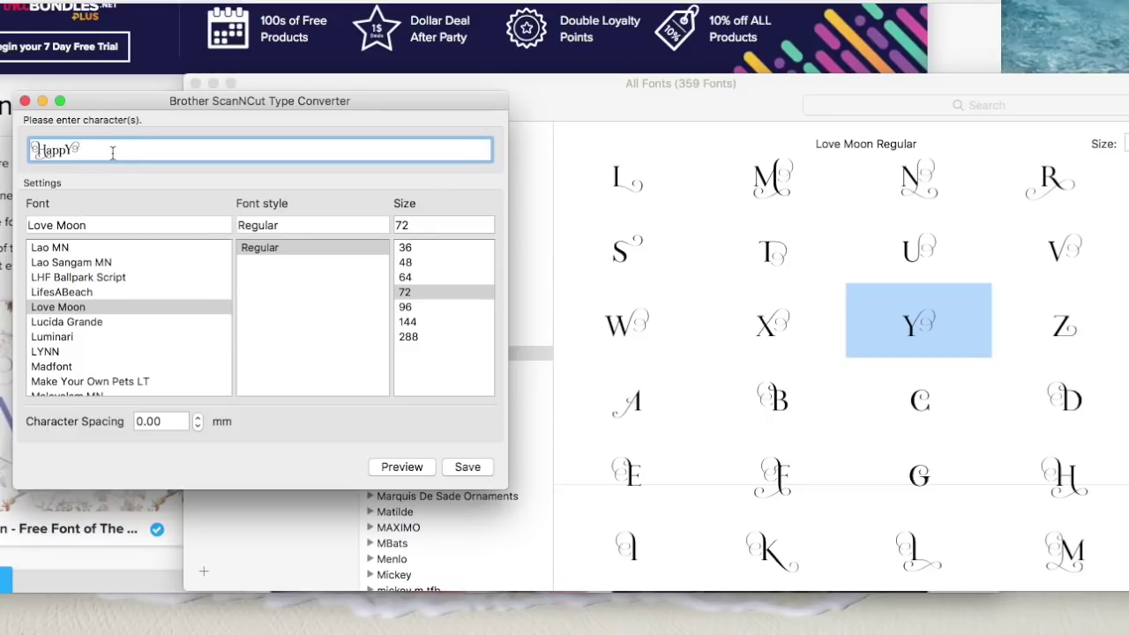
Drag Love Moon's swash C into the text after 'HappY ', then place the cursor at the end
scroll(823, 348, up, 5)
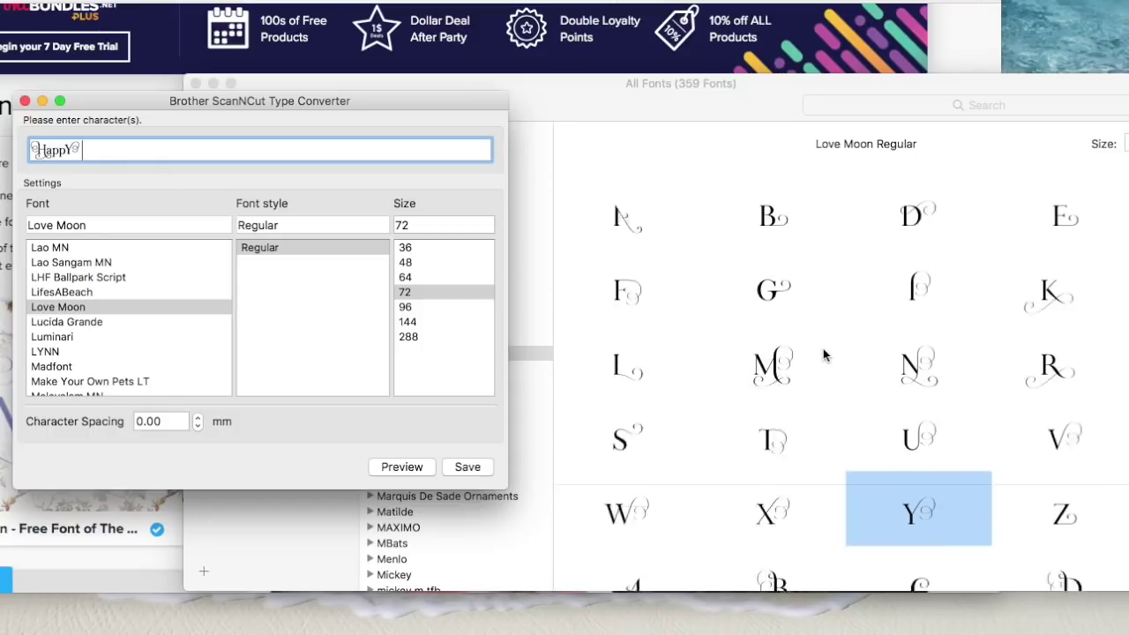
scroll(824, 354, down, 5)
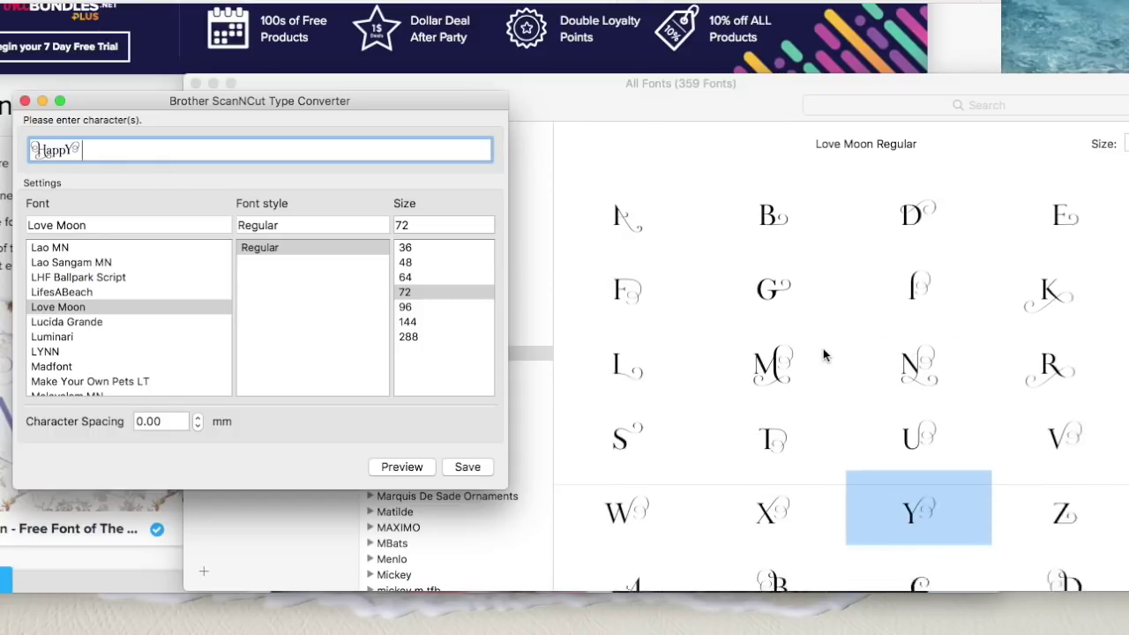
scroll(823, 353, down, 5)
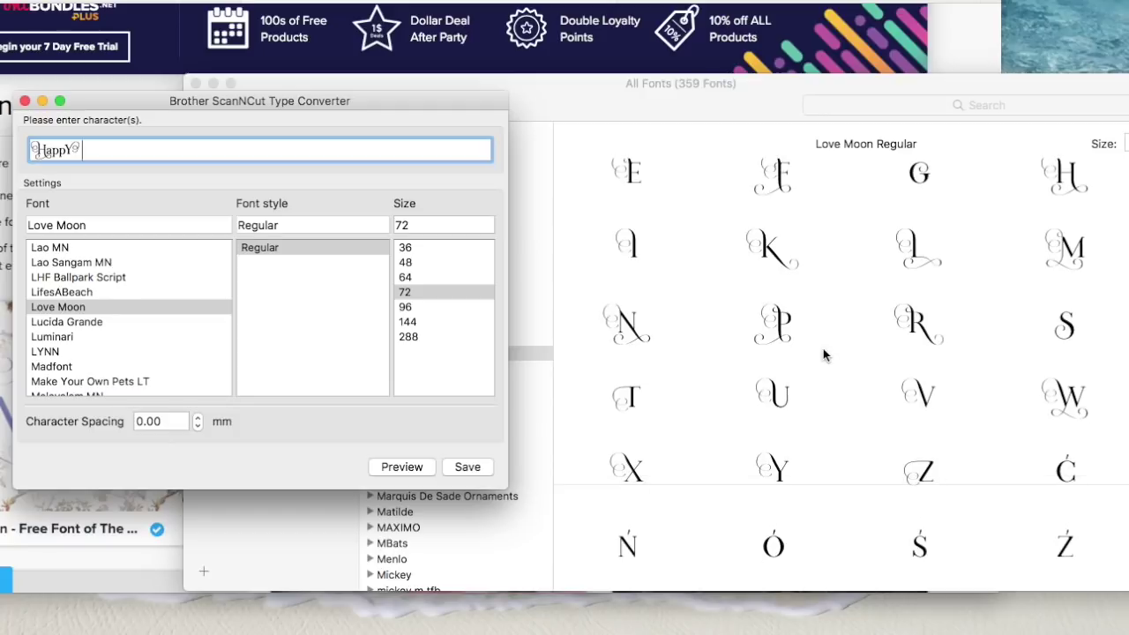
scroll(824, 353, down, 5)
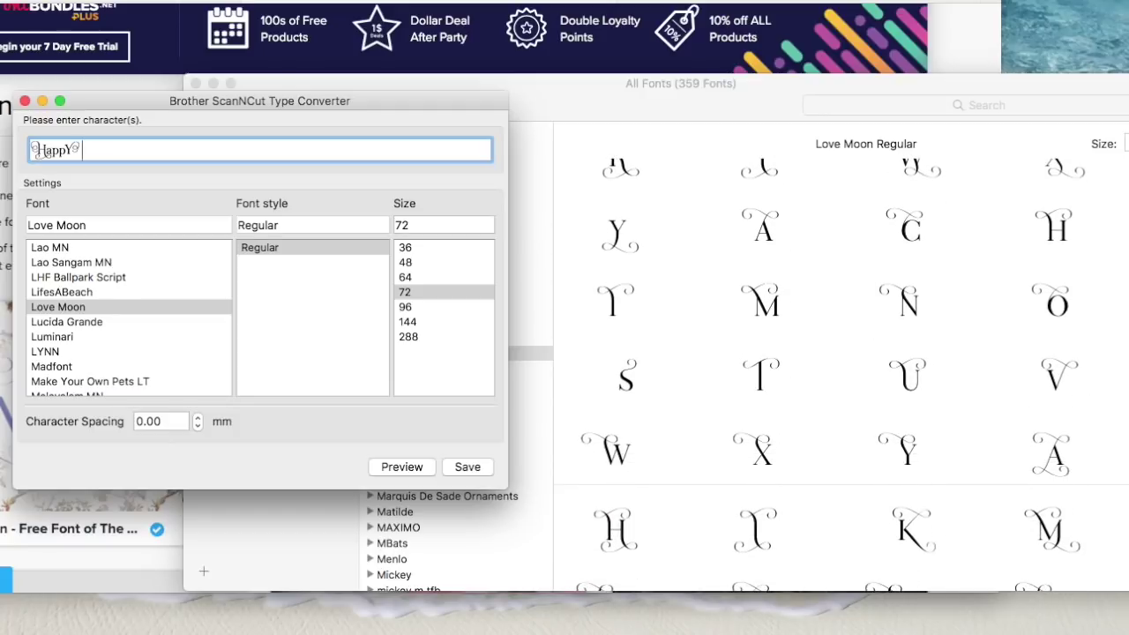
click(909, 231)
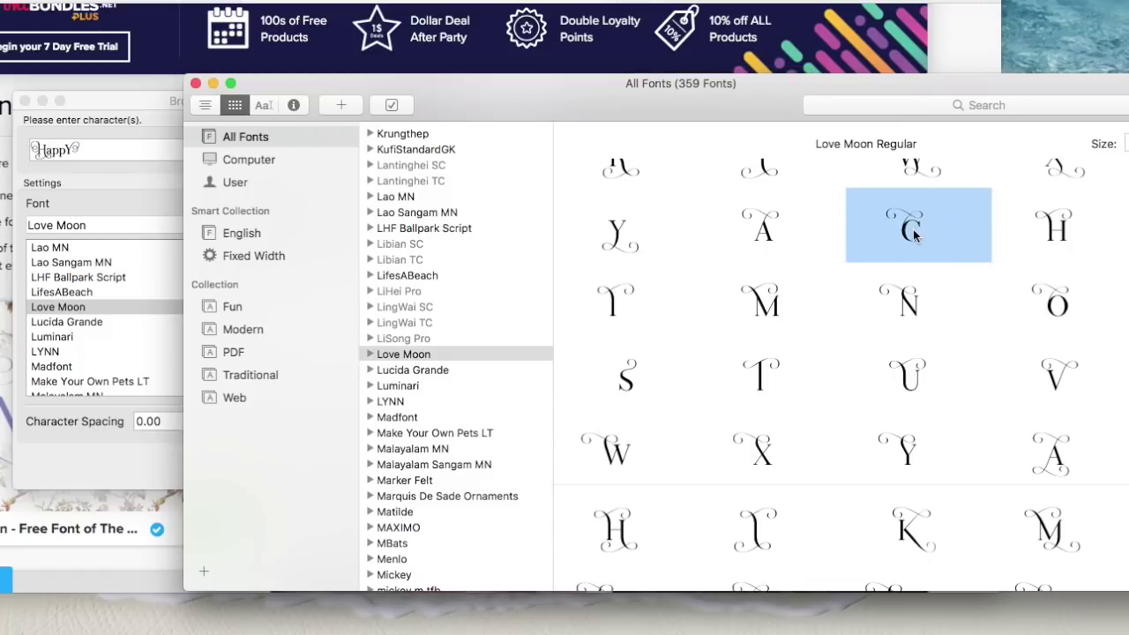
drag(914, 233, 124, 161)
click(129, 148)
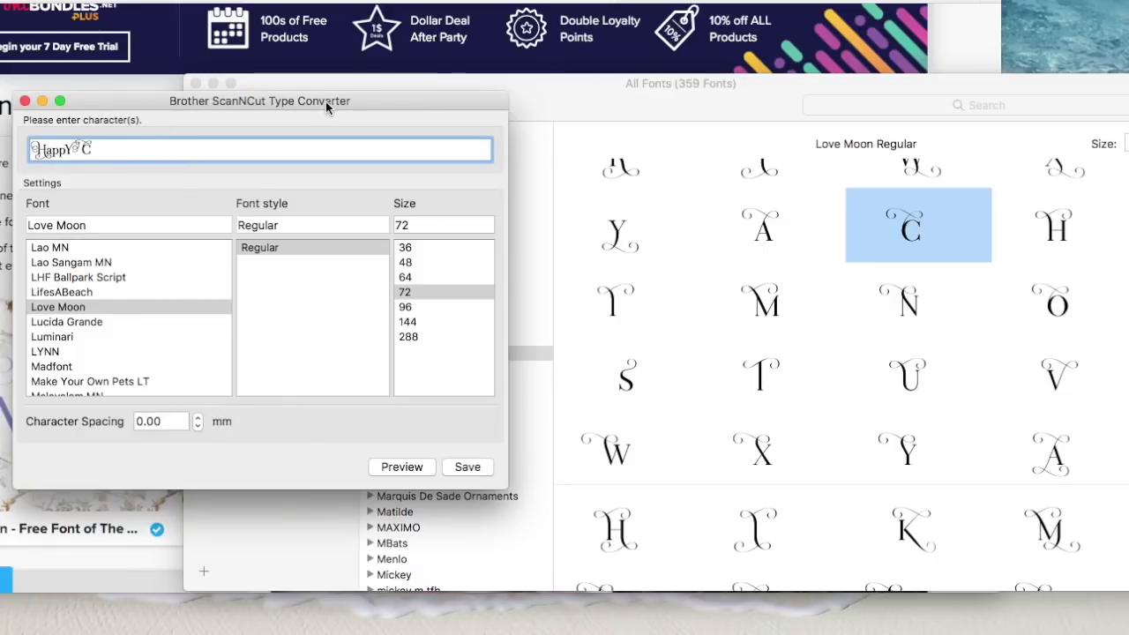
click(100, 149)
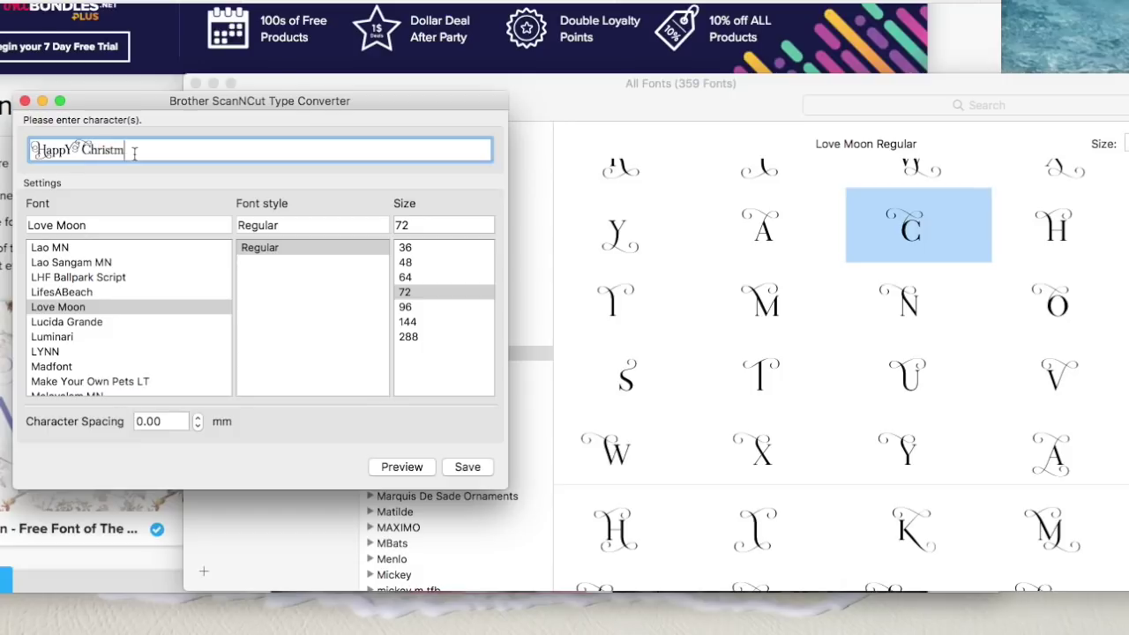
Type 'a' and append Love Moon's swirly swash S, making the text 'HappY ChristmaS'
text(a)
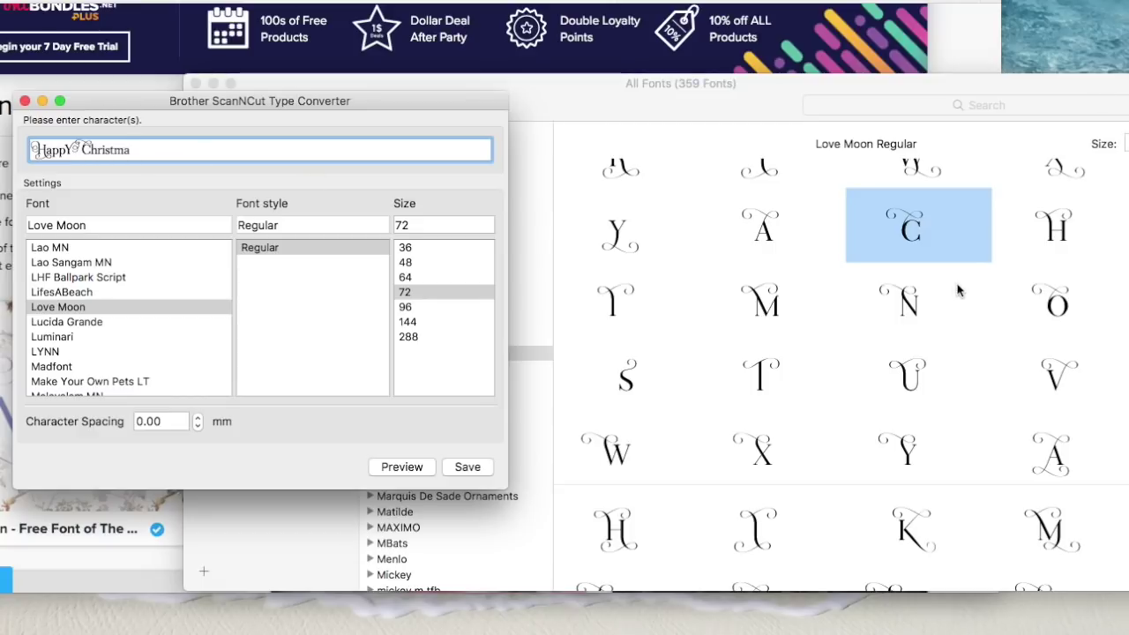
click(627, 382)
scroll(763, 309, down, 5)
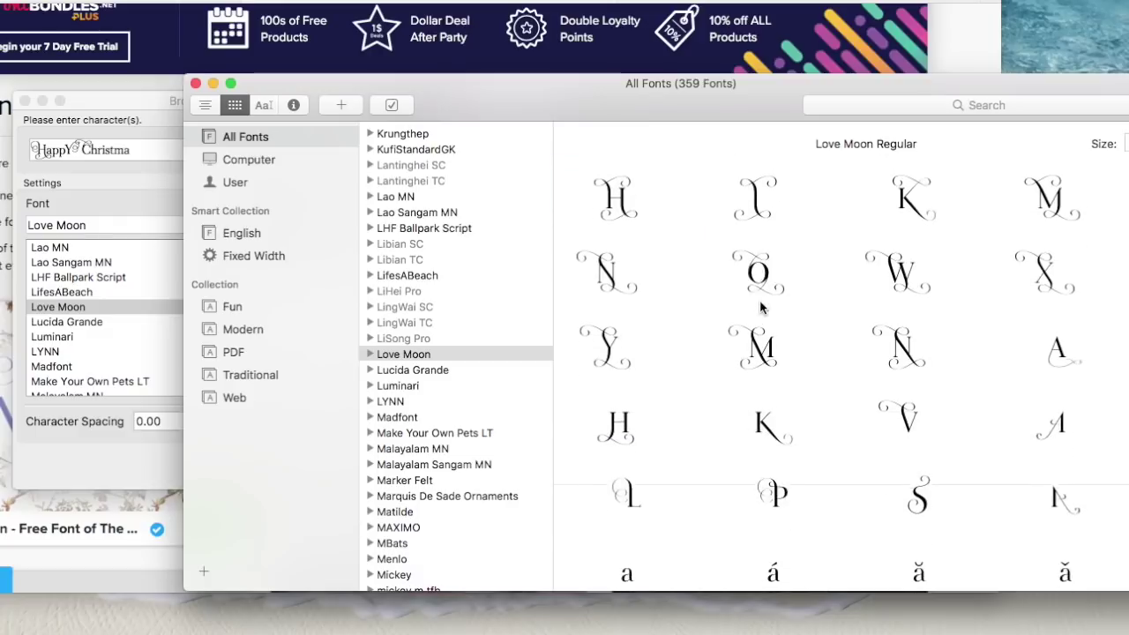
scroll(763, 307, down, 4)
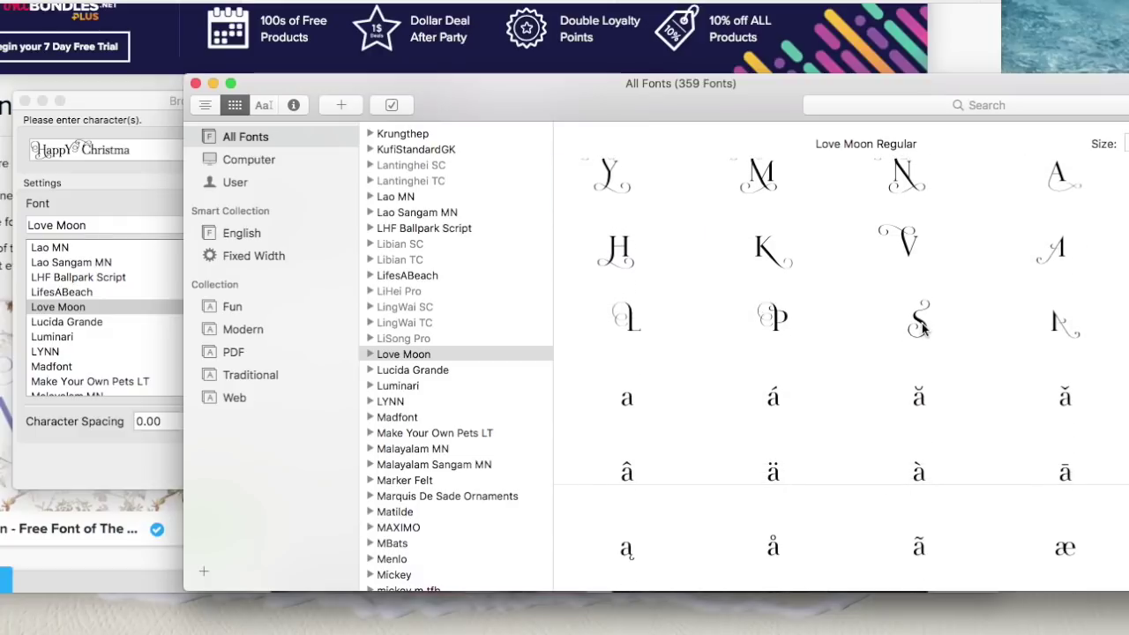
click(920, 326)
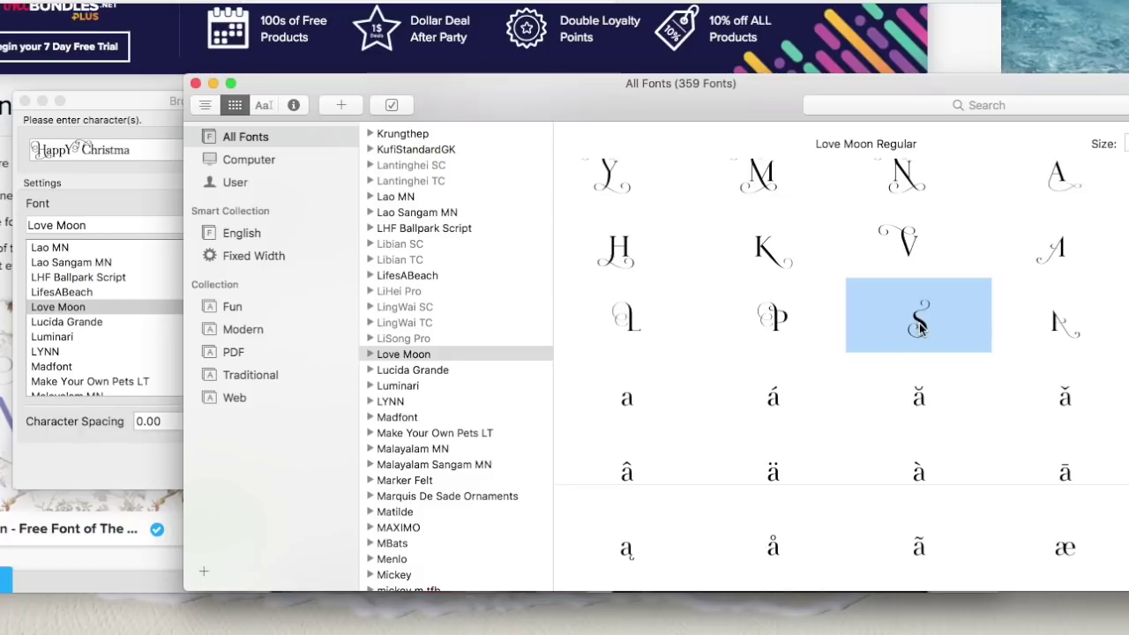
mouse_move(920, 327)
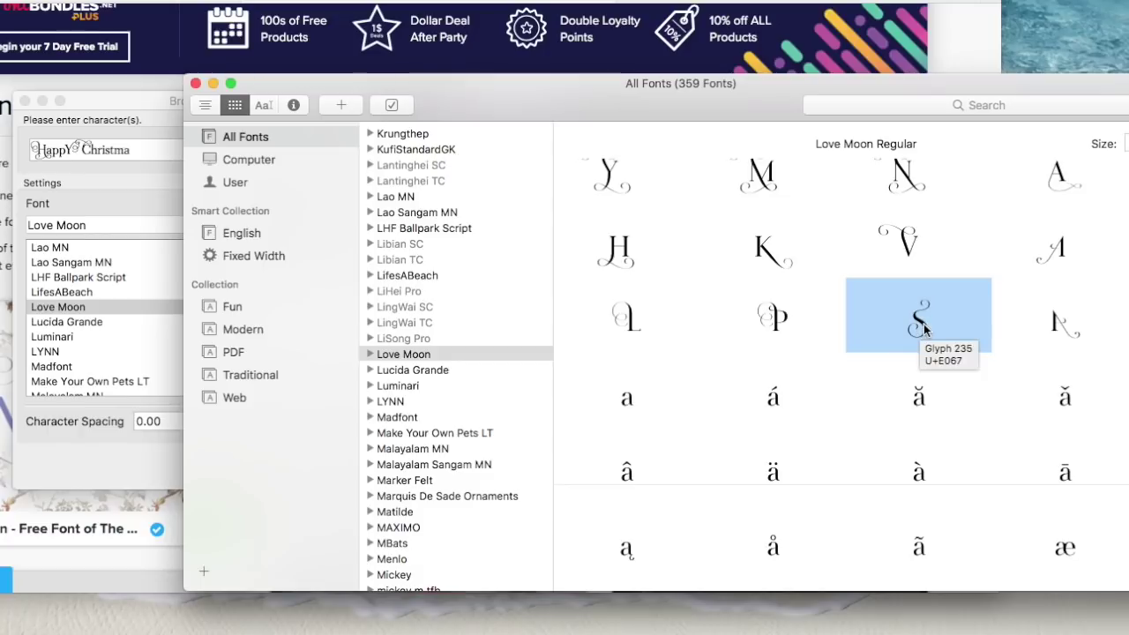
drag(923, 324, 158, 152)
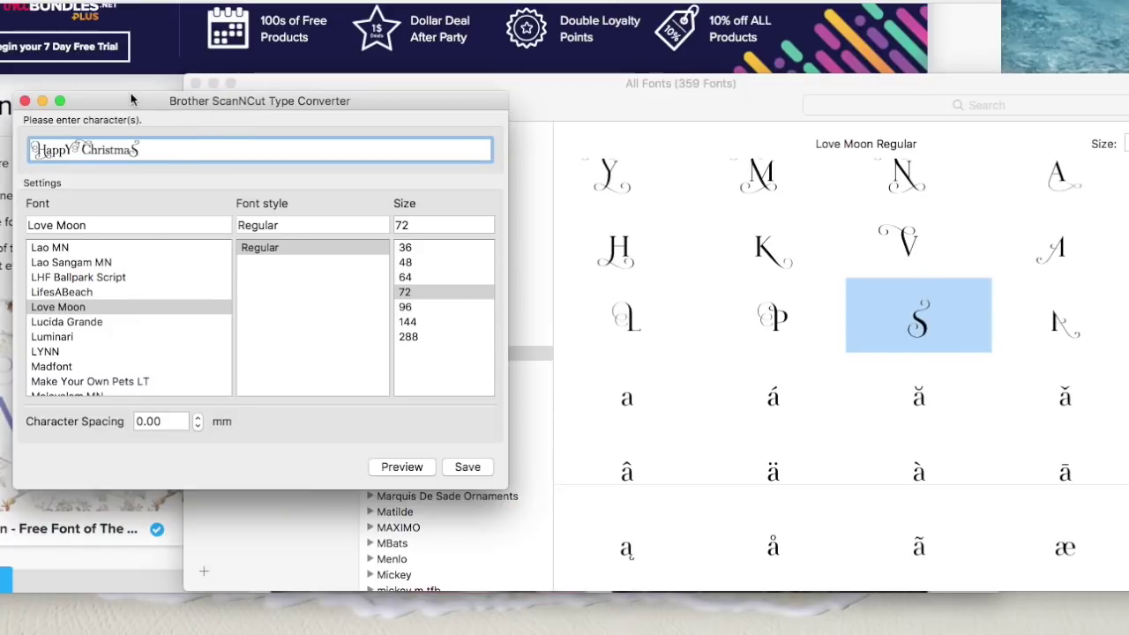
drag(132, 100, 197, 104)
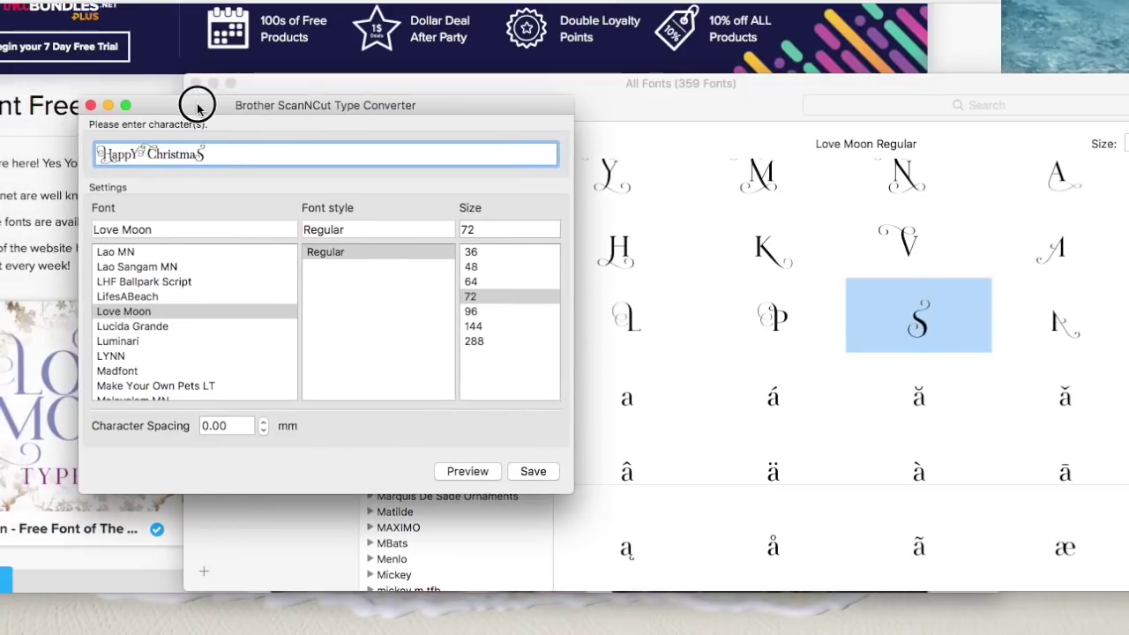
click(721, 88)
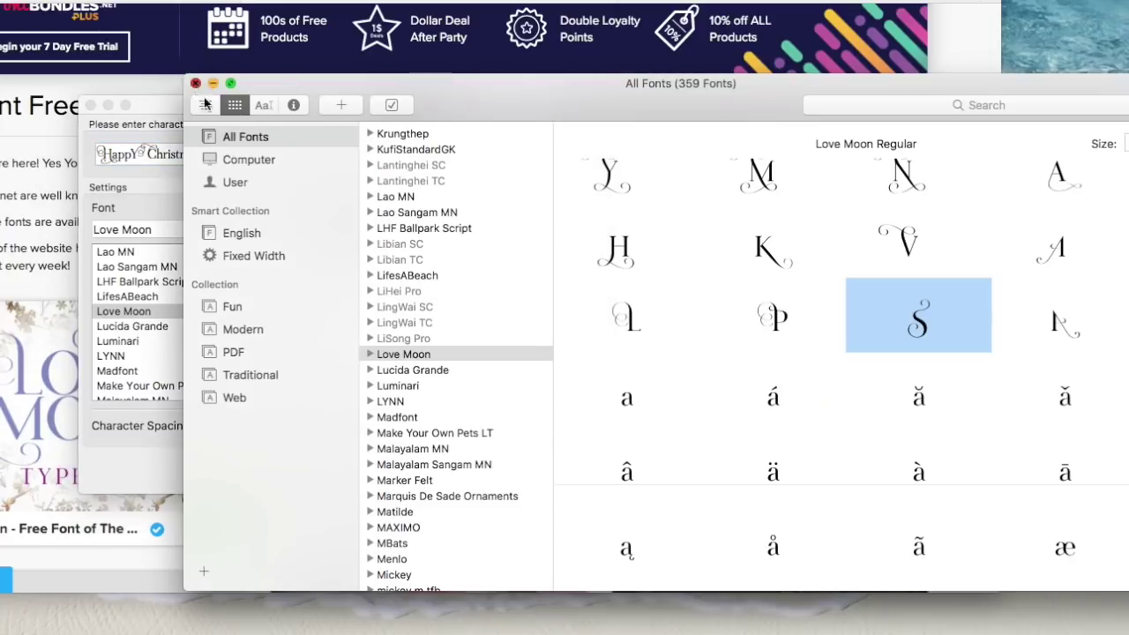
Hide Font Book, save the lettering as '2' on the Desktop, and close the converter
key(super+h)
drag(204, 105, 323, 106)
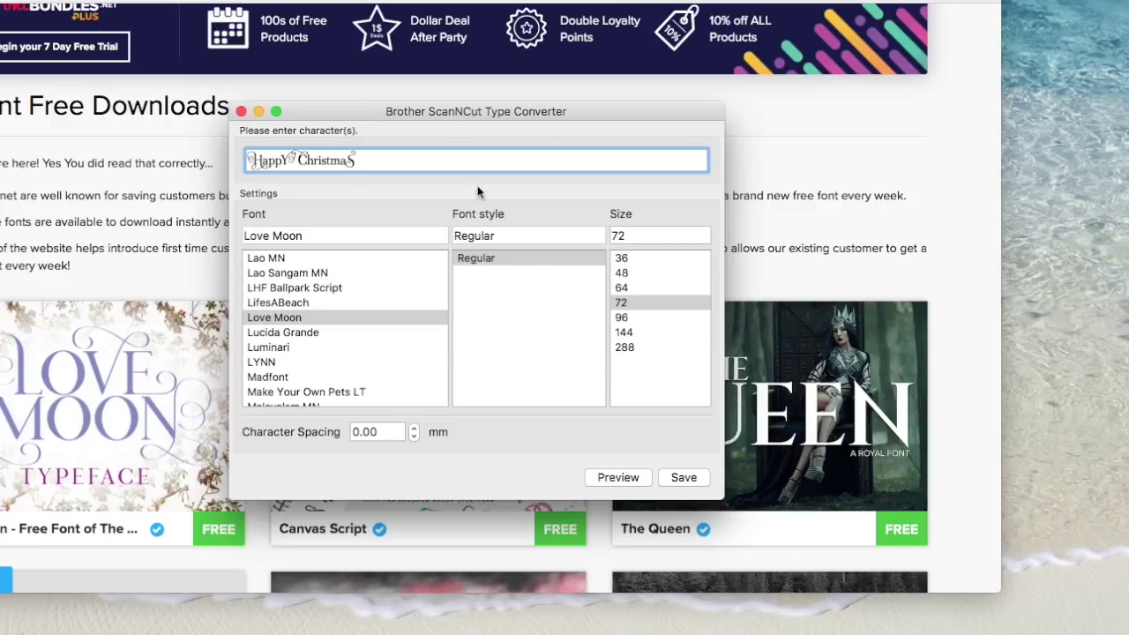
click(686, 477)
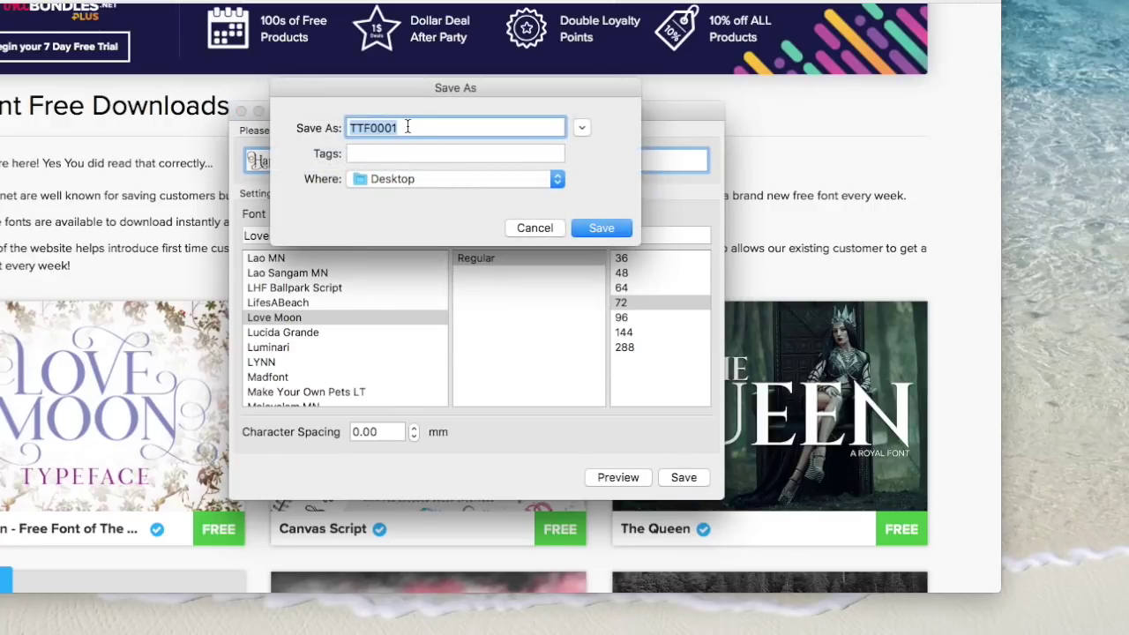
text(2)
click(602, 227)
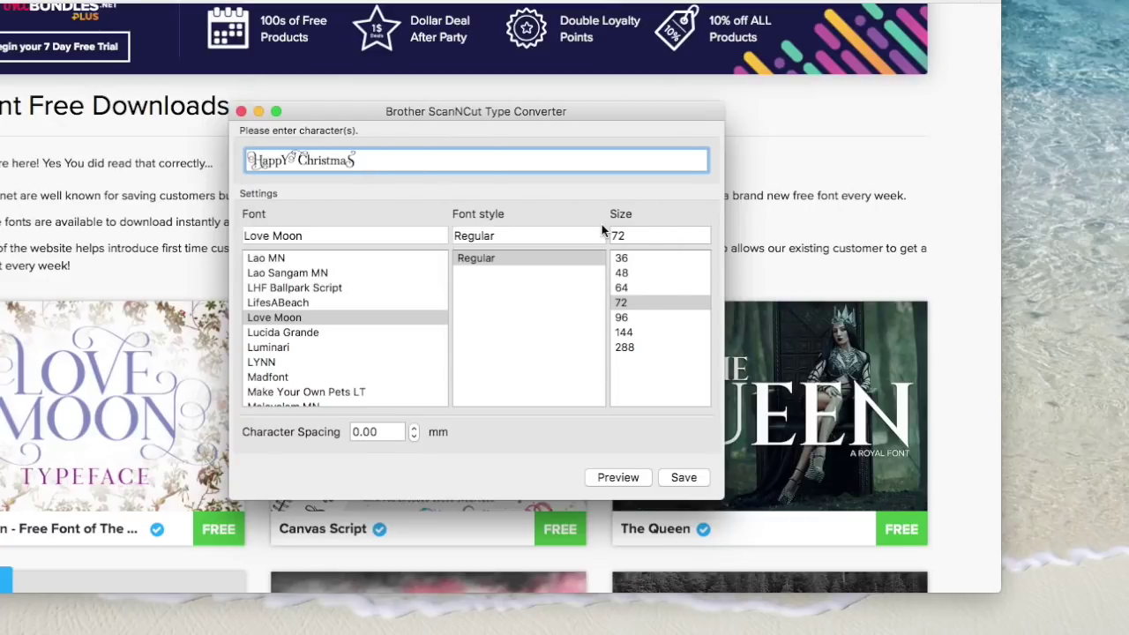
click(241, 112)
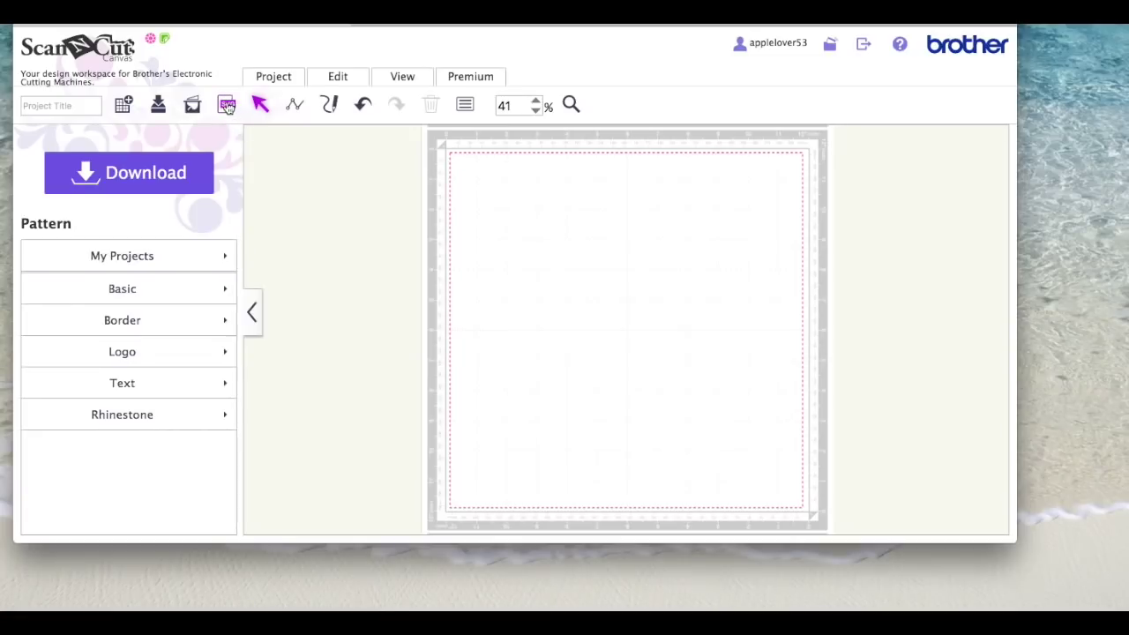
Import the plain Happy Christmas lettering from 1.fcm and drag it near the mat's bottom edge
click(227, 106)
click(387, 260)
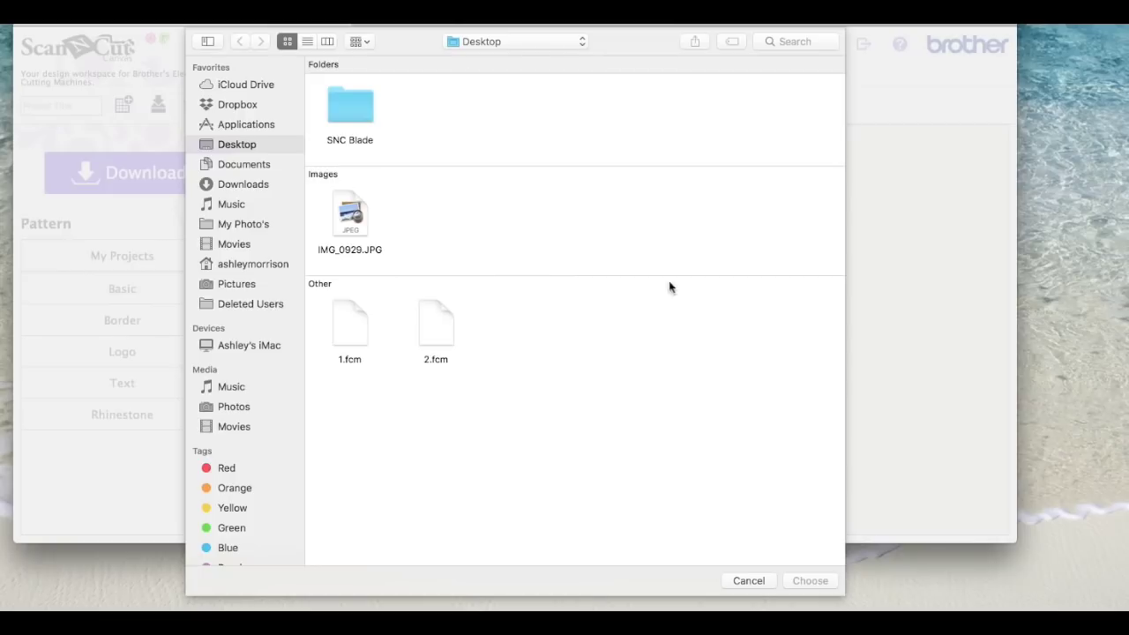
click(1087, 187)
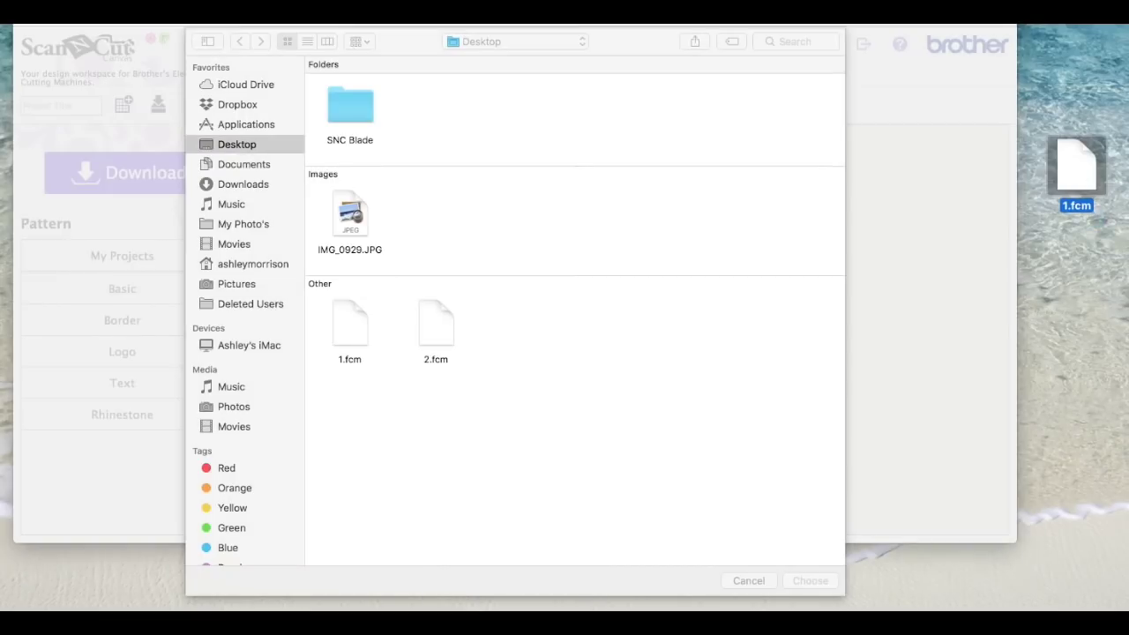
click(1076, 284)
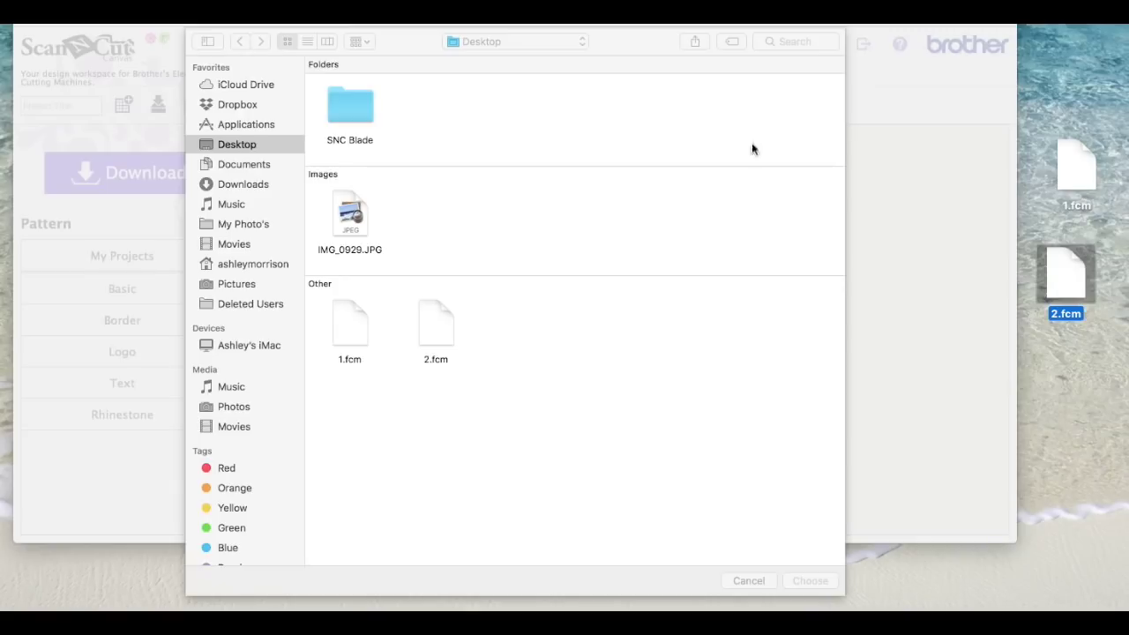
click(346, 319)
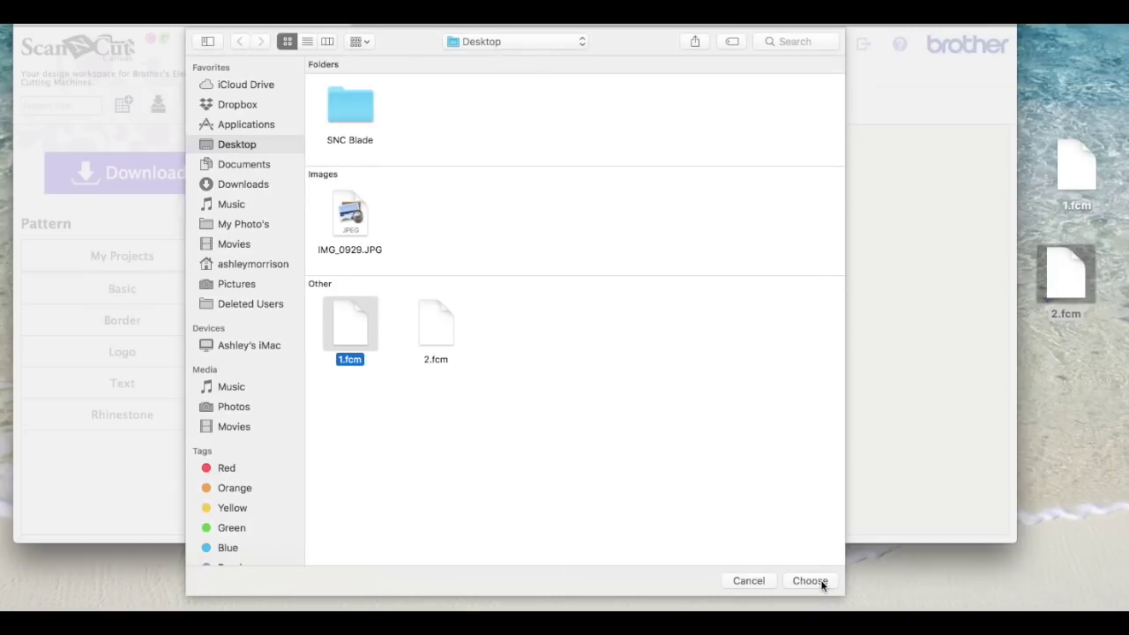
click(809, 580)
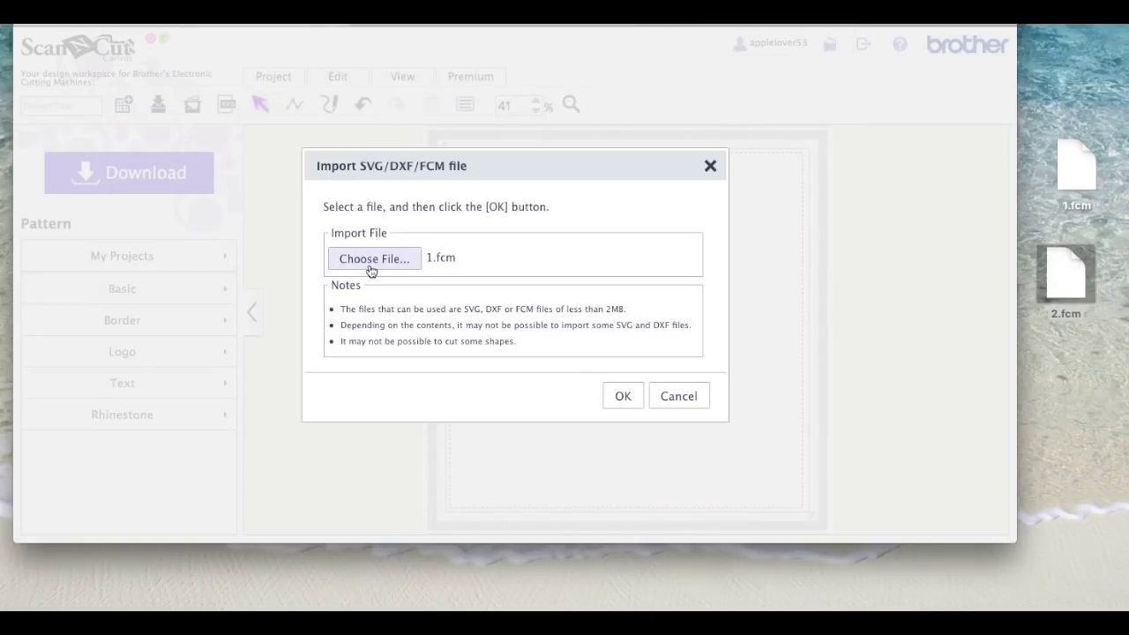
click(623, 396)
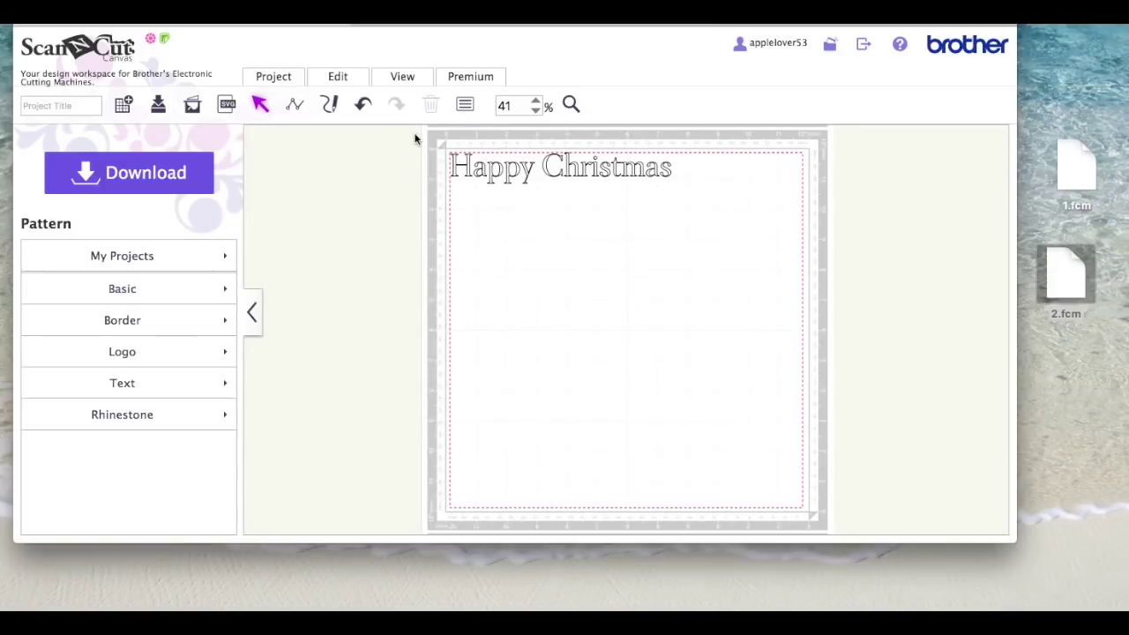
drag(415, 138, 719, 225)
drag(626, 169, 663, 465)
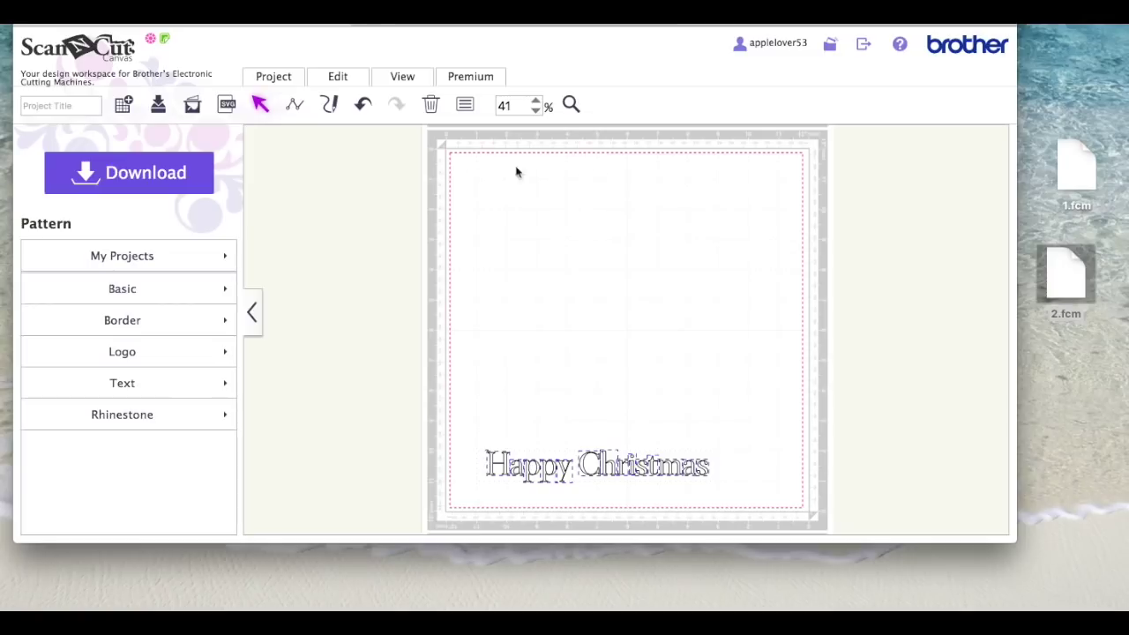
Import the ornate HappY ChristmaS lettering from 2.fcm onto the mat
click(228, 106)
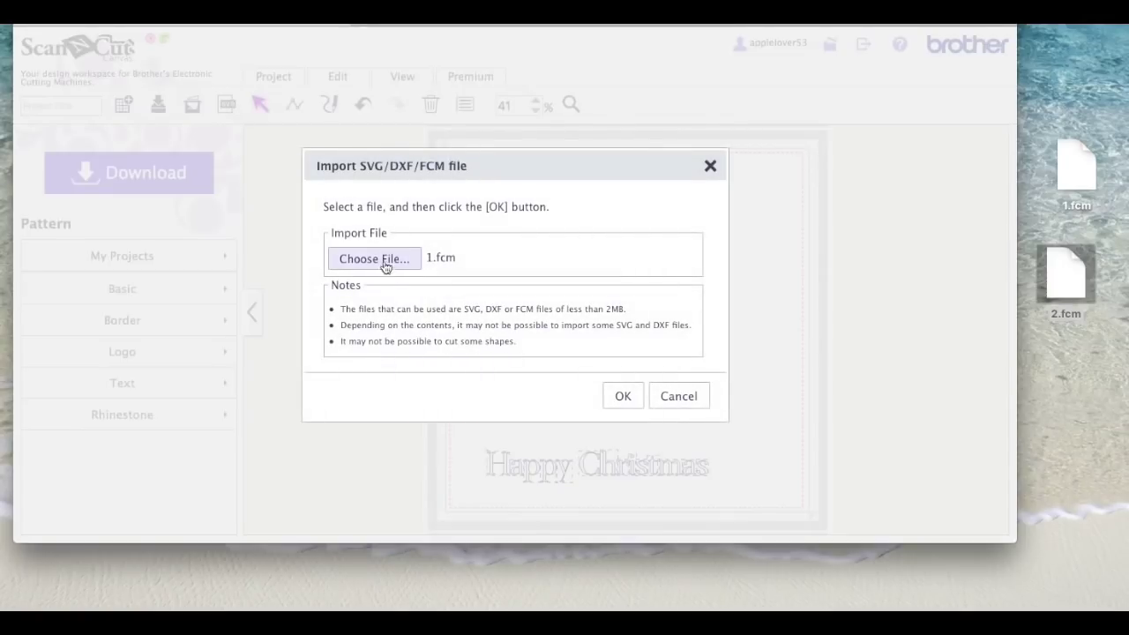
click(377, 259)
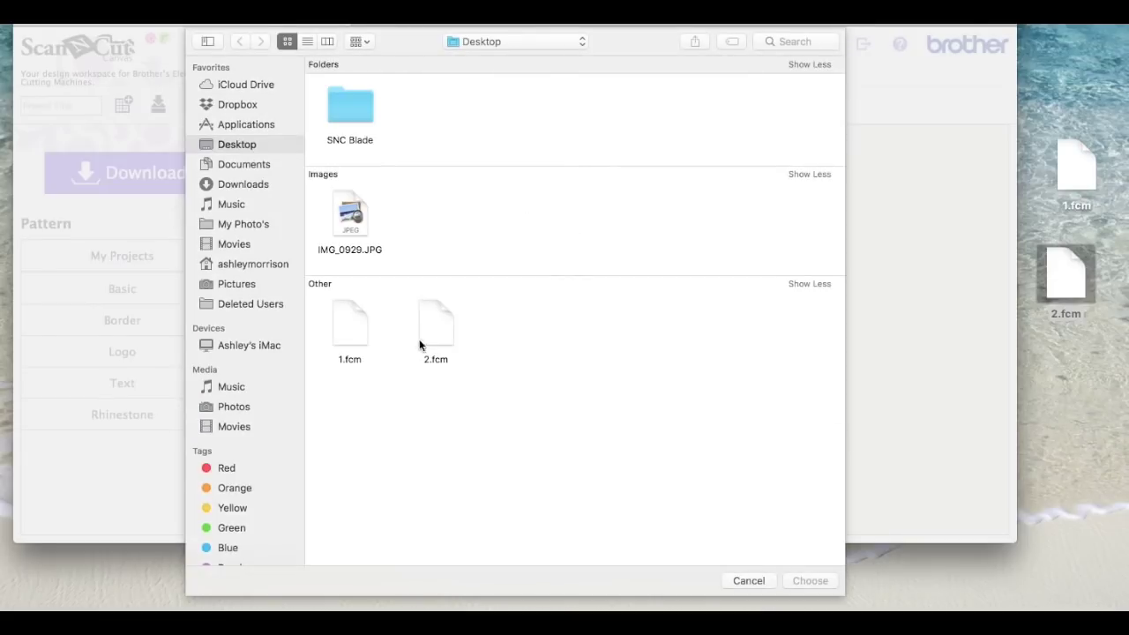
double_click(437, 324)
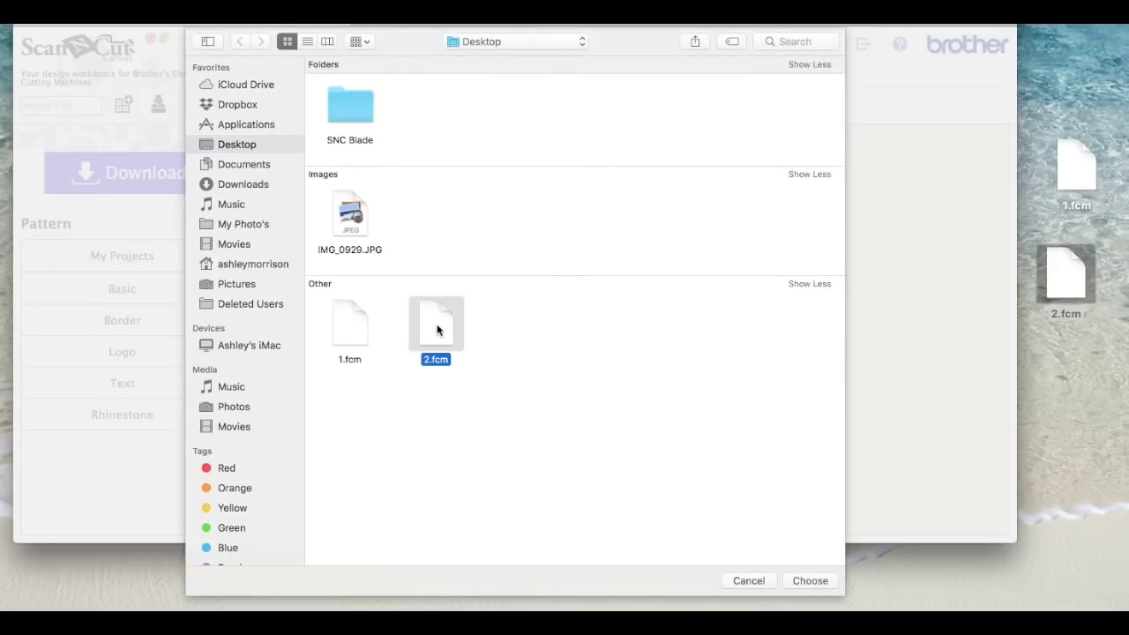
click(623, 397)
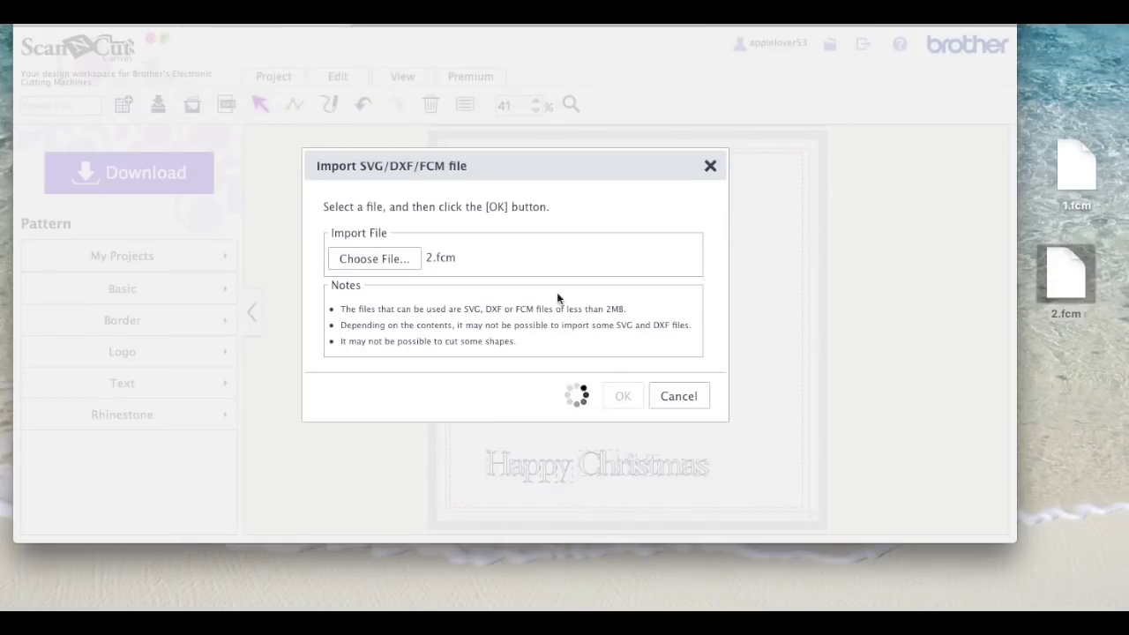
Select the whole ornate lettering and move it to the middle of the mat
drag(440, 155, 746, 232)
click(638, 177)
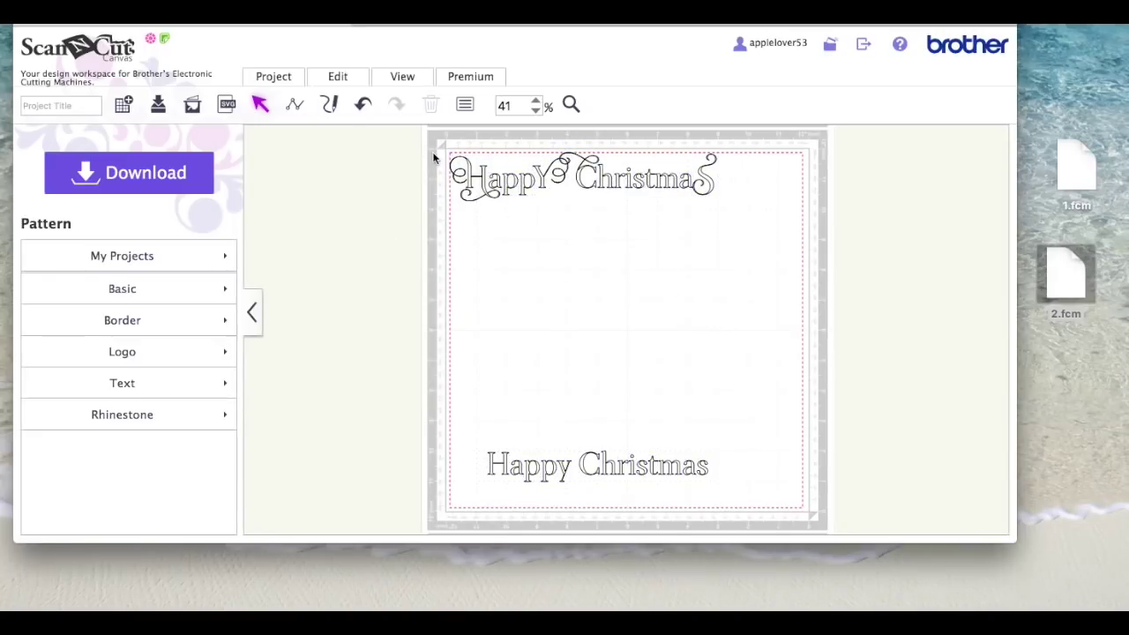
drag(436, 143, 772, 251)
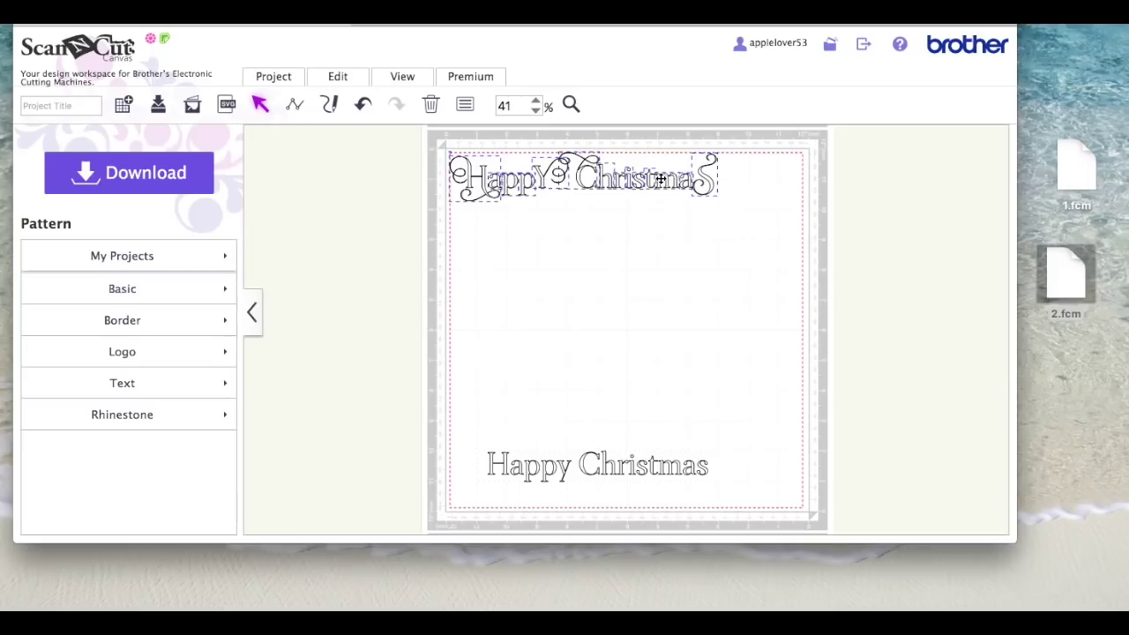
drag(660, 179, 678, 247)
drag(432, 144, 769, 252)
drag(674, 179, 700, 285)
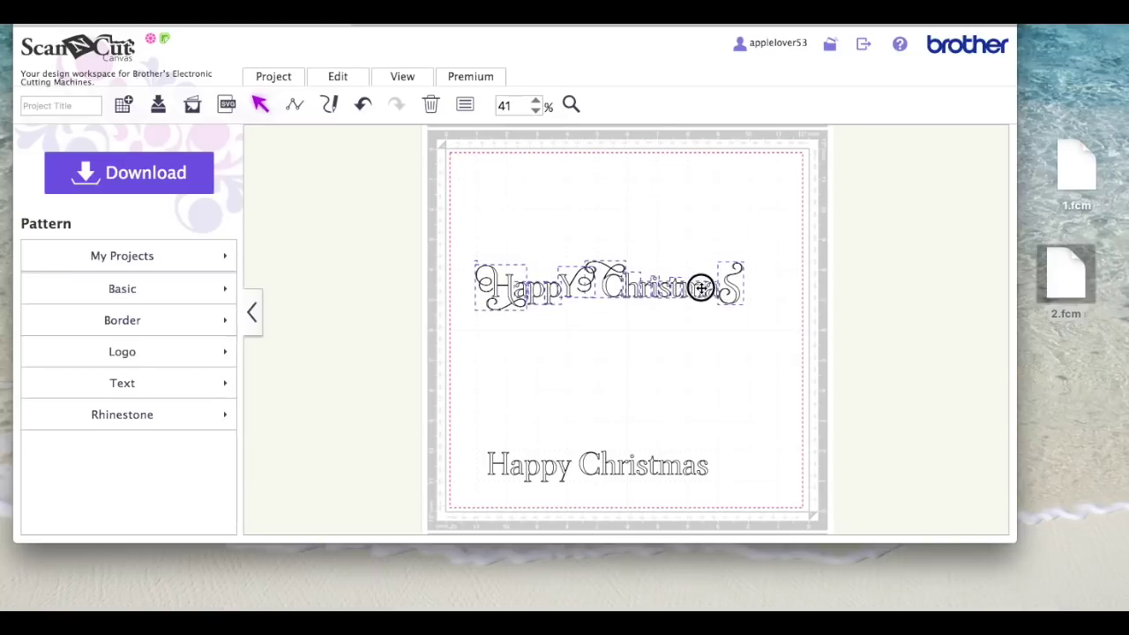
Move the plain Happy Christmas lettering just below the ornate one
drag(743, 499, 447, 419)
drag(616, 470, 633, 347)
click(665, 397)
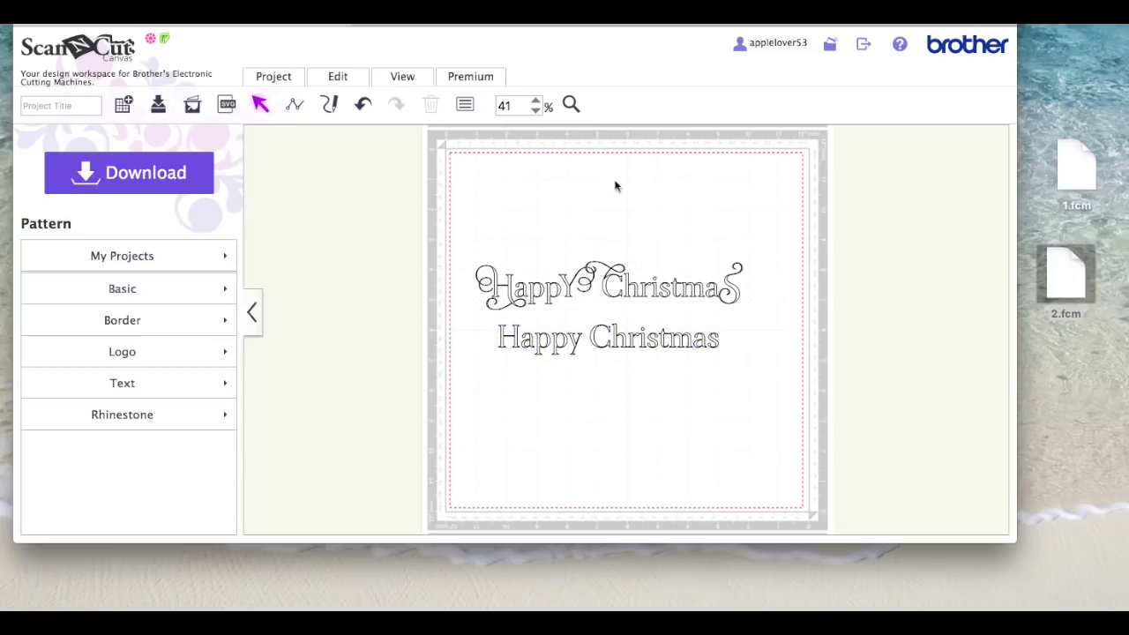
Zoom in on the ornate and plain lettering lines so they fill the workspace
click(571, 104)
drag(469, 247, 767, 368)
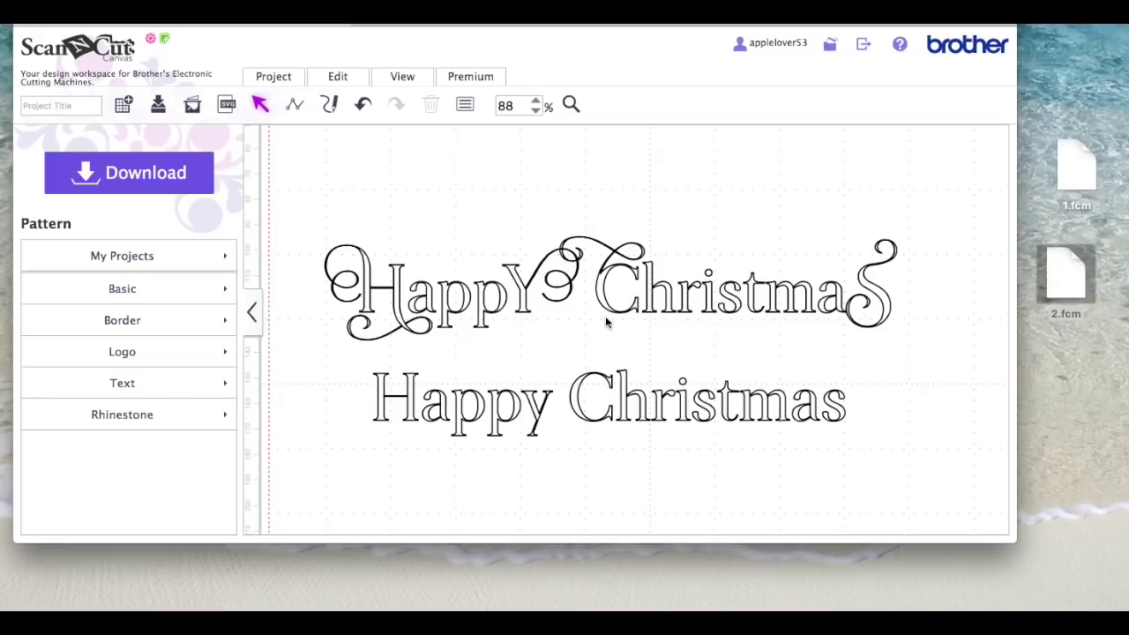
click(665, 287)
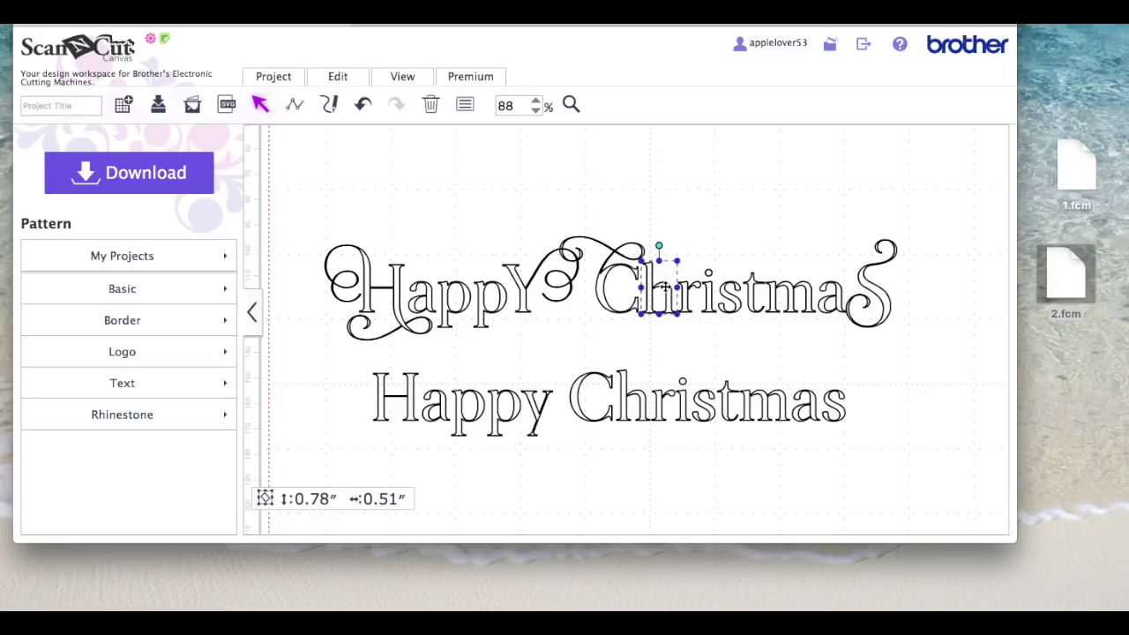
Undo the stray edit, then group the plain lettering, resize it to about 4.12 × 0.57″, and park it at the mat bottom
click(362, 104)
drag(341, 354, 912, 489)
right_click(725, 399)
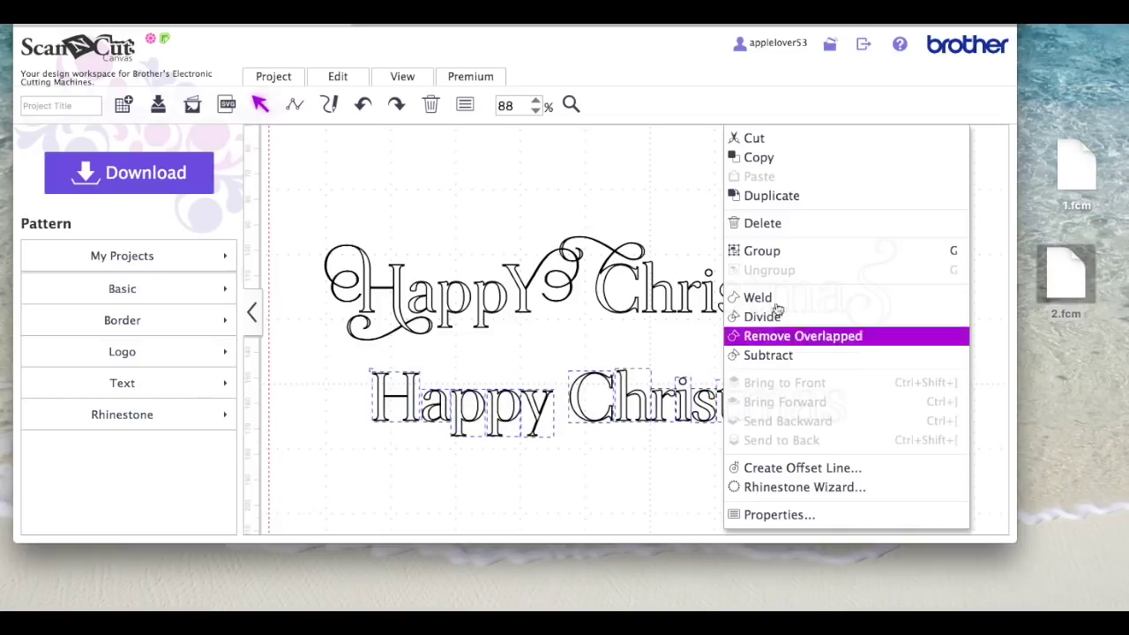
click(748, 250)
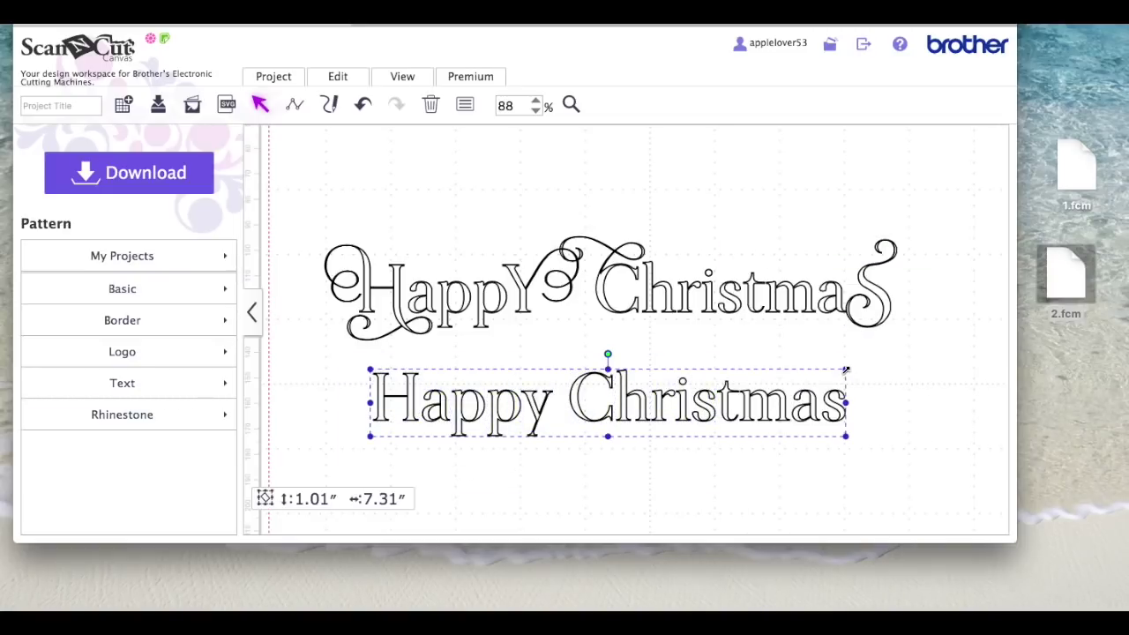
drag(846, 370, 492, 517)
click(686, 348)
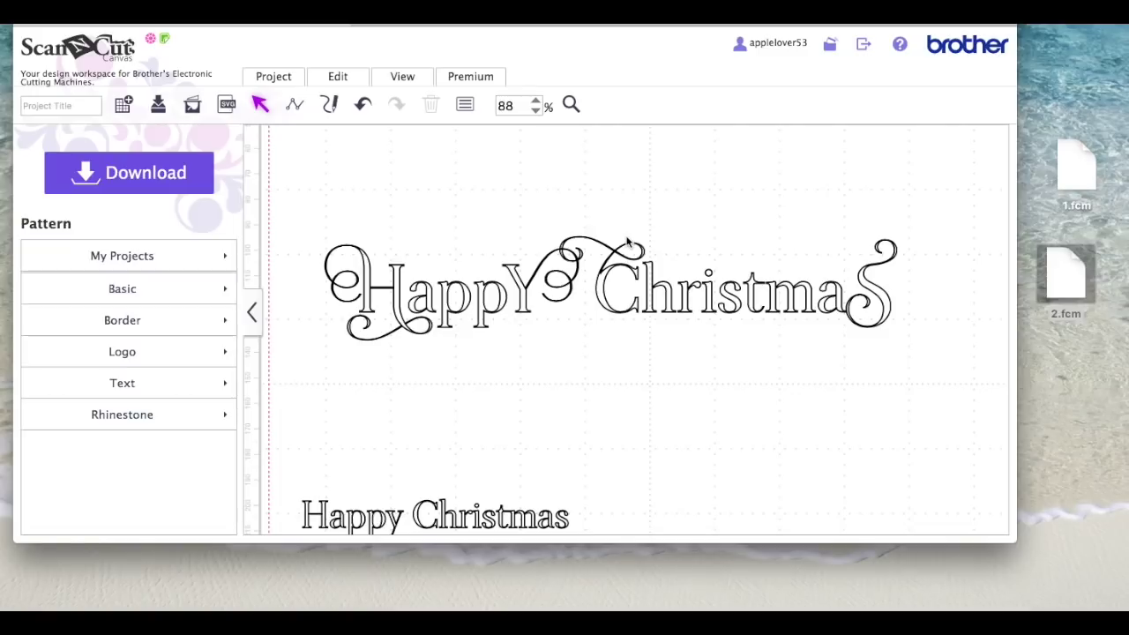
drag(931, 367, 572, 187)
Group the ornate Christmas letters, move them lower right, and lower the Y slightly
right_click(725, 291)
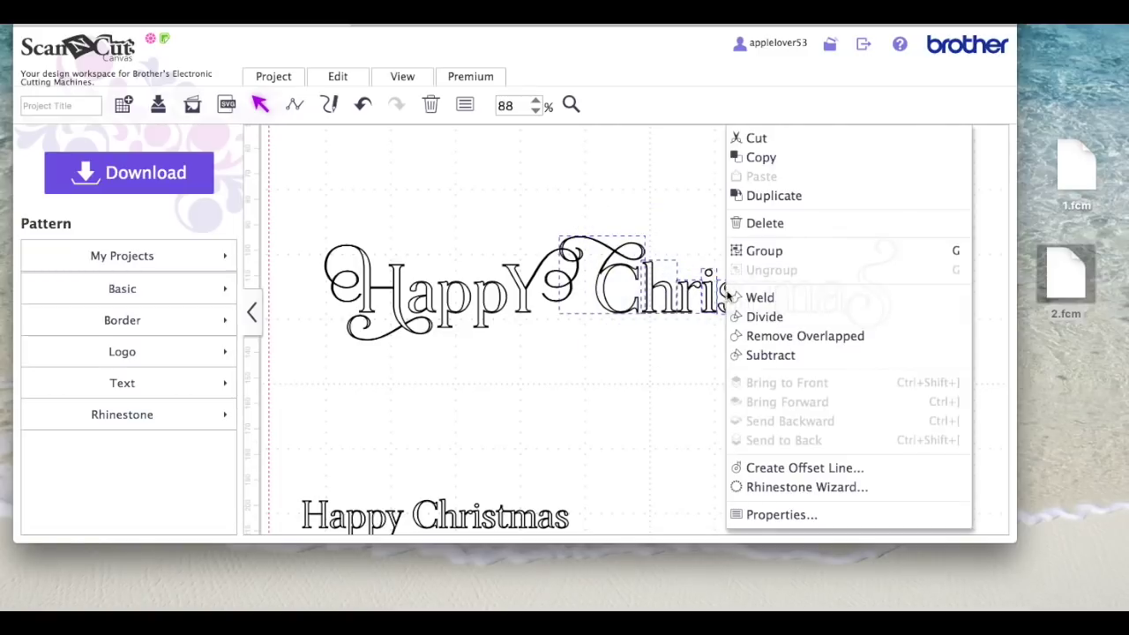
click(760, 250)
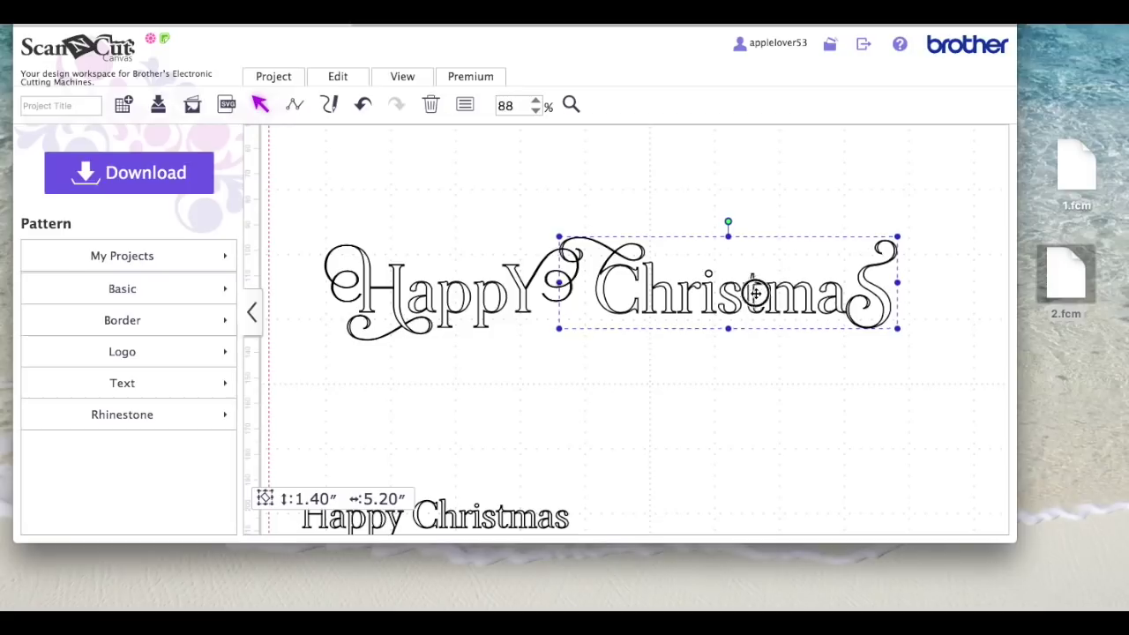
drag(754, 290, 823, 415)
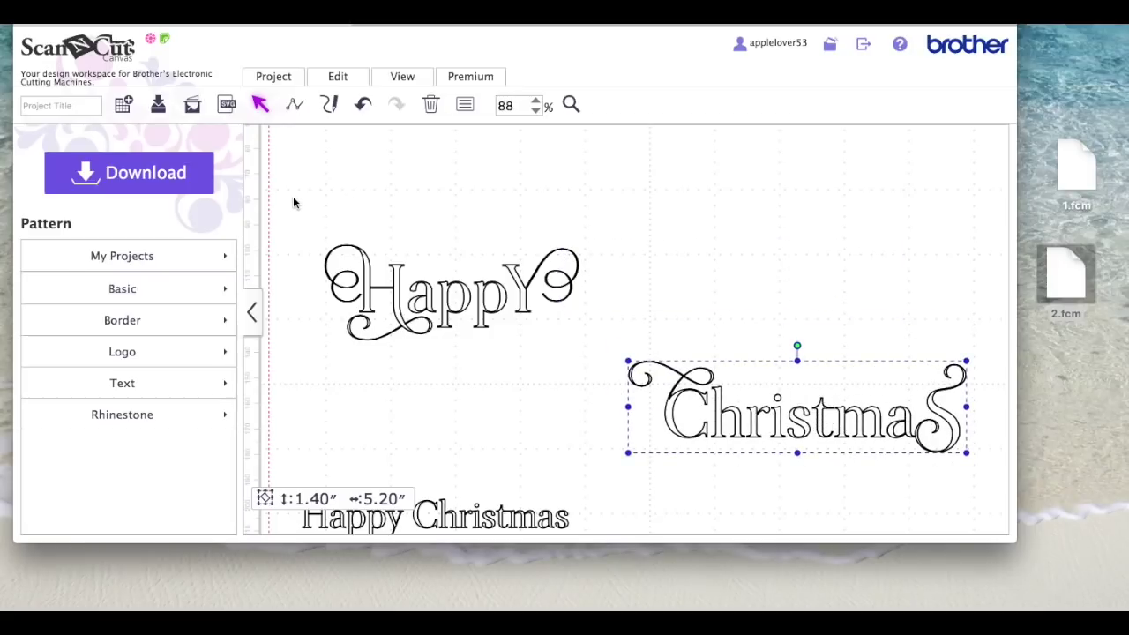
click(523, 300)
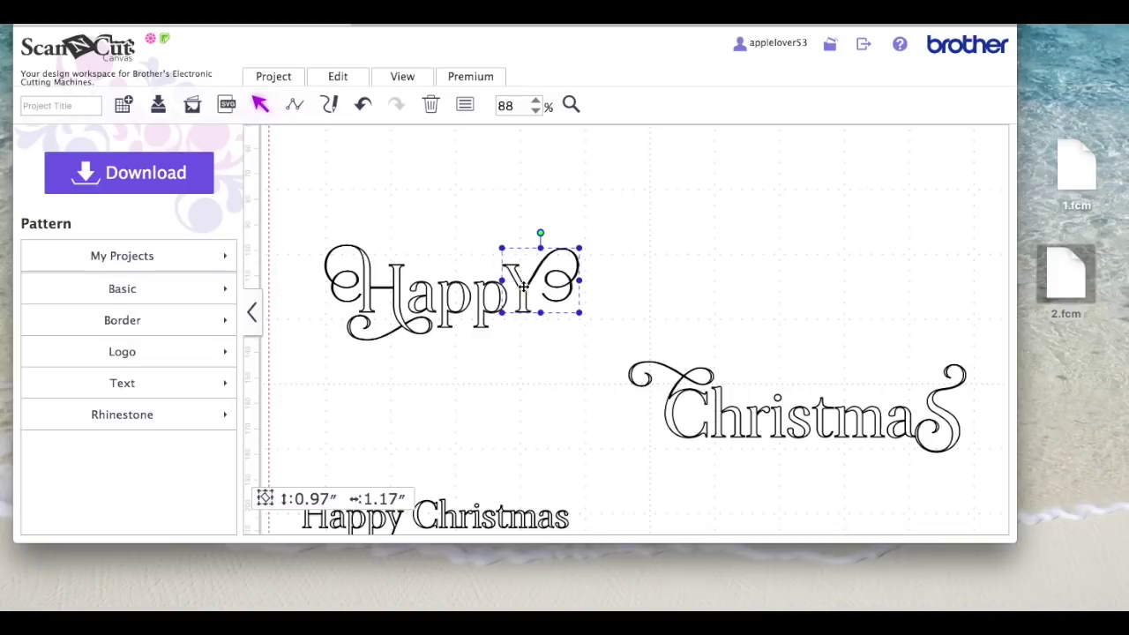
drag(523, 286, 523, 305)
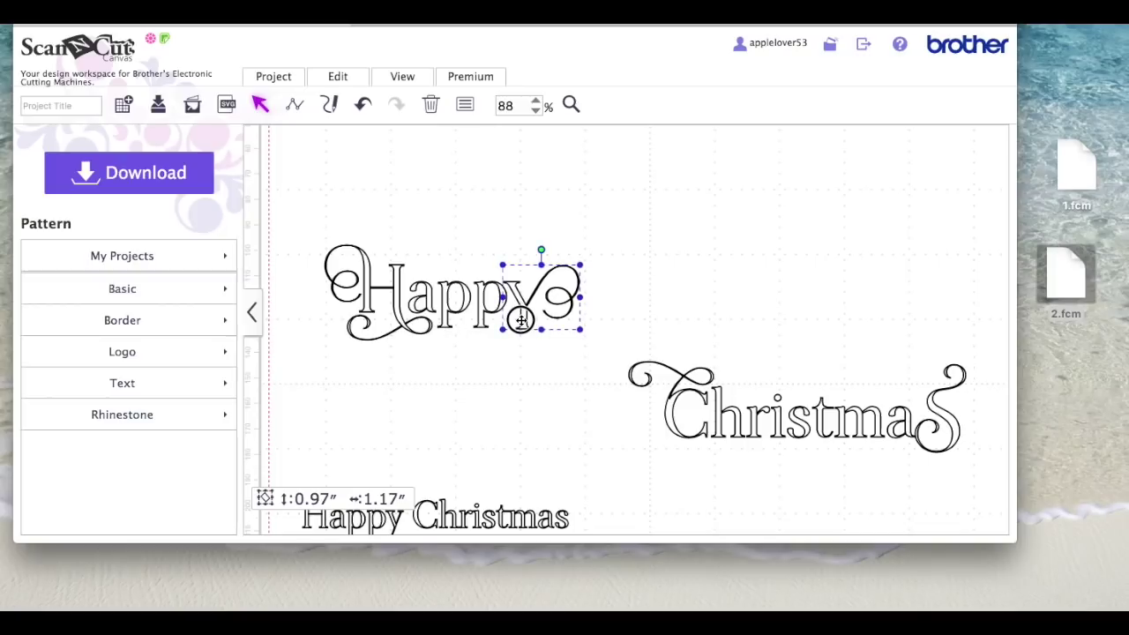
click(546, 370)
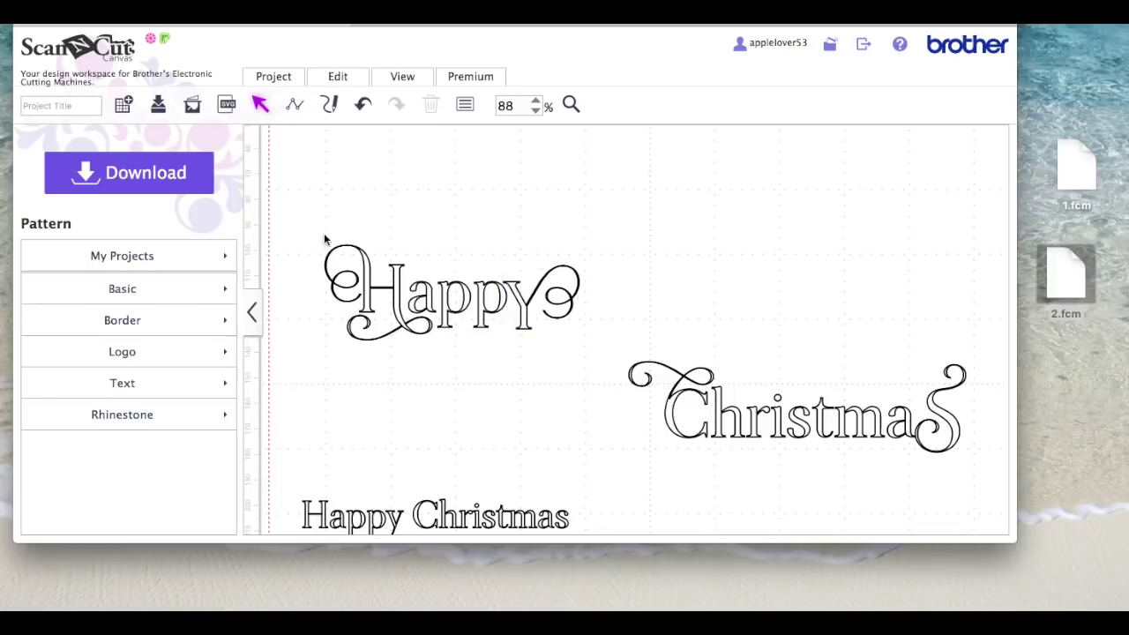
Group the Happy letters into one word of about 3.92 × 1.59 inches
drag(299, 231, 605, 391)
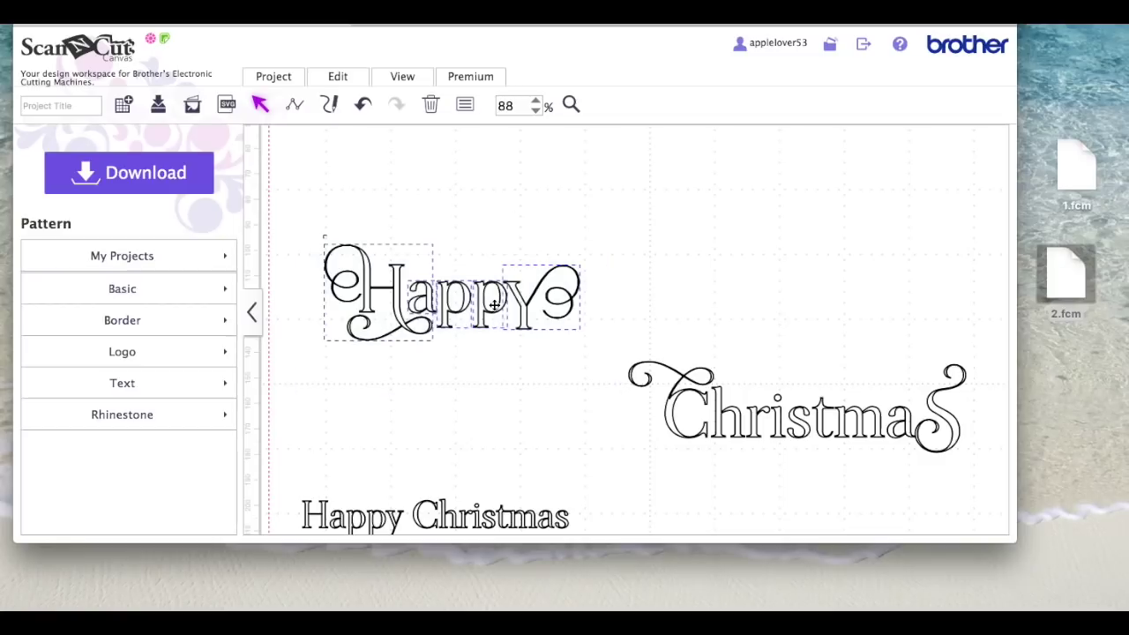
right_click(493, 303)
click(568, 253)
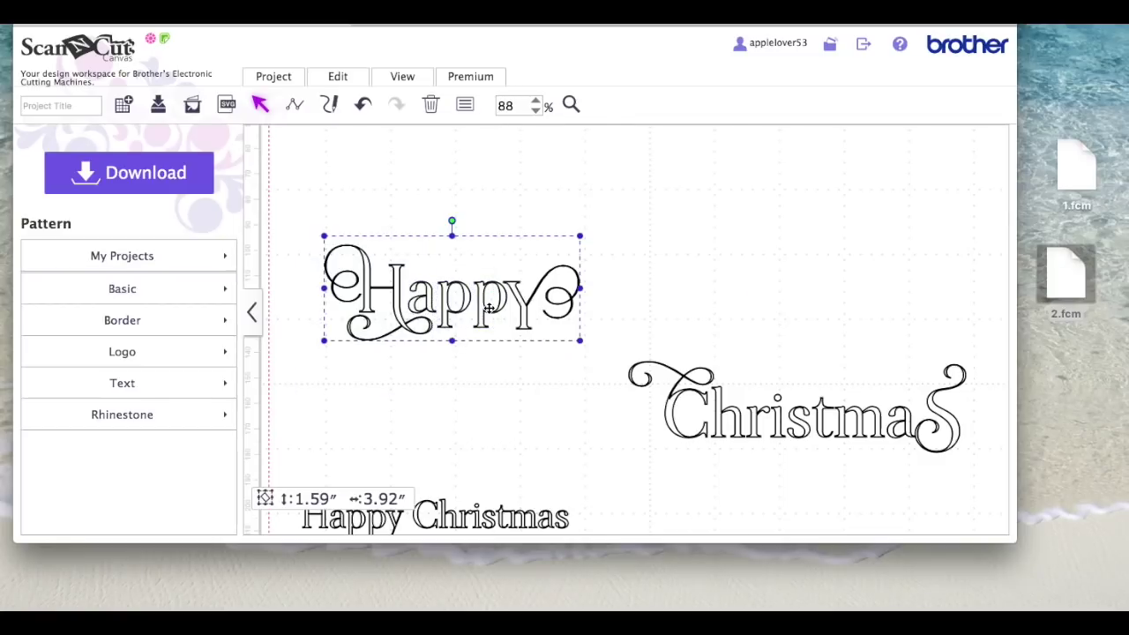
click(402, 76)
Fit the mat in view and stack Christmas directly under Happy near the top
click(446, 126)
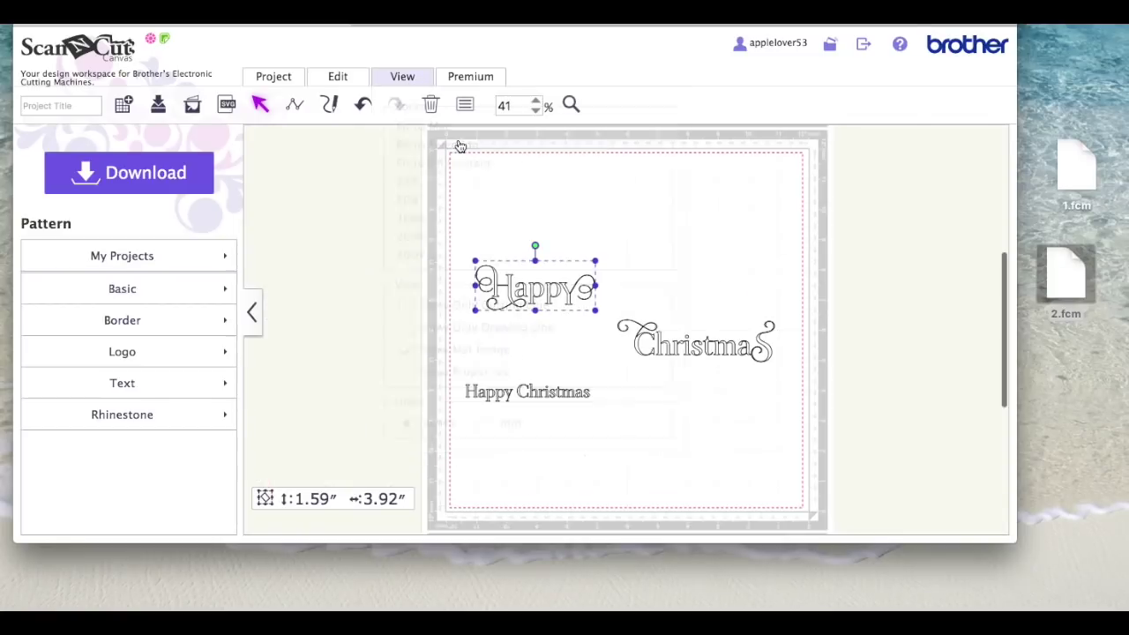
drag(555, 291, 565, 196)
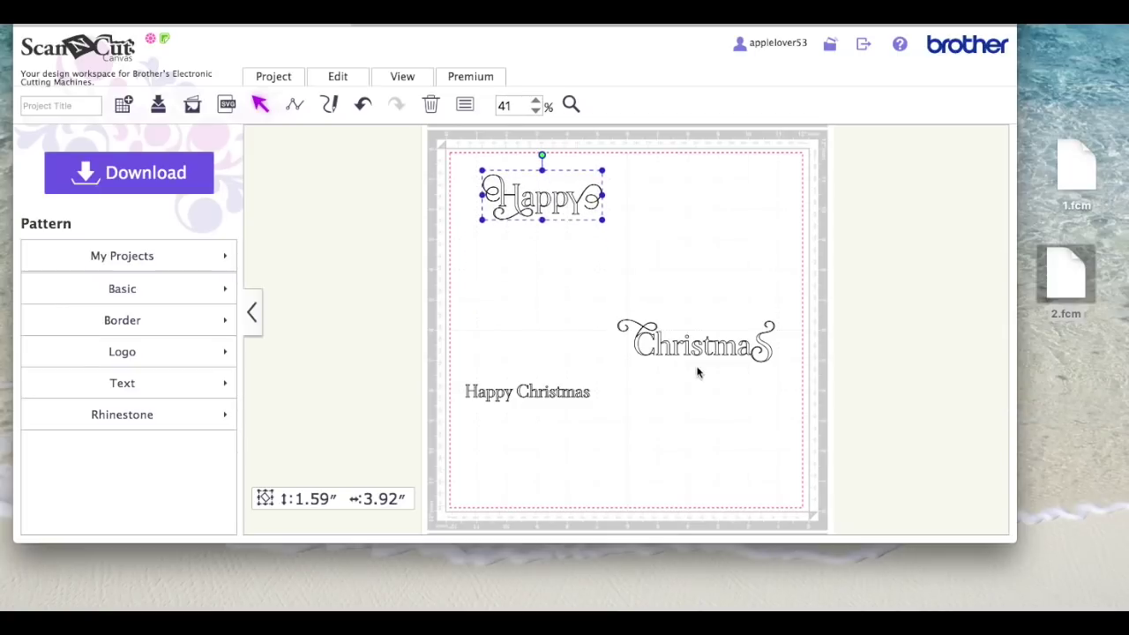
drag(708, 349, 534, 232)
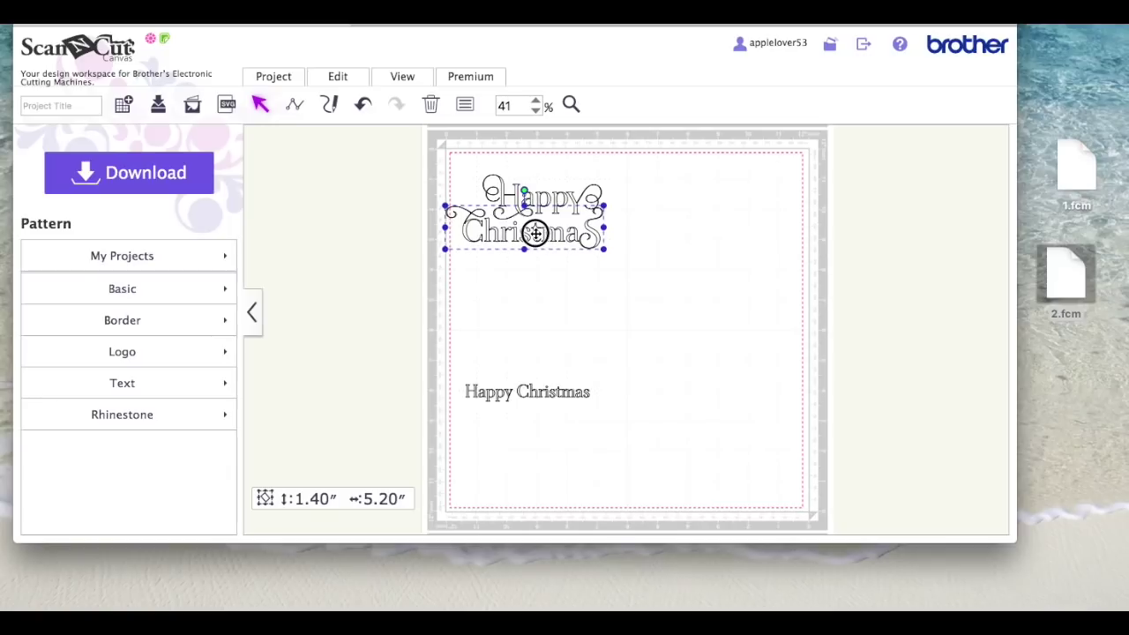
click(580, 282)
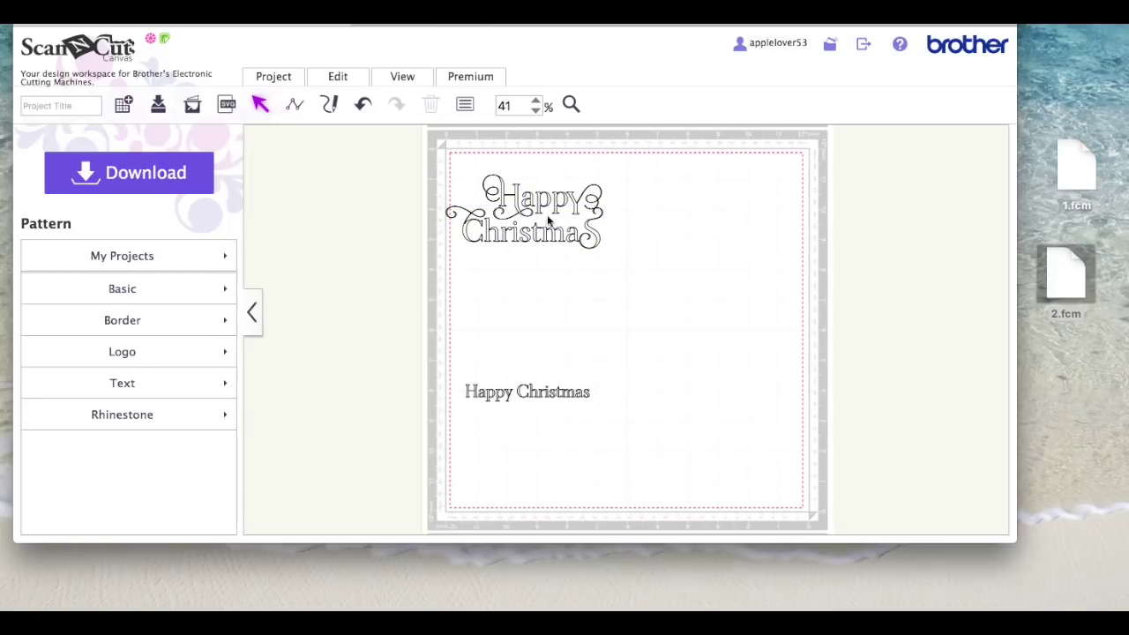
Group both words and enlarge them, then ungroup and shift Christmas down and right
drag(410, 168, 655, 294)
right_click(539, 198)
click(575, 250)
drag(604, 249, 628, 262)
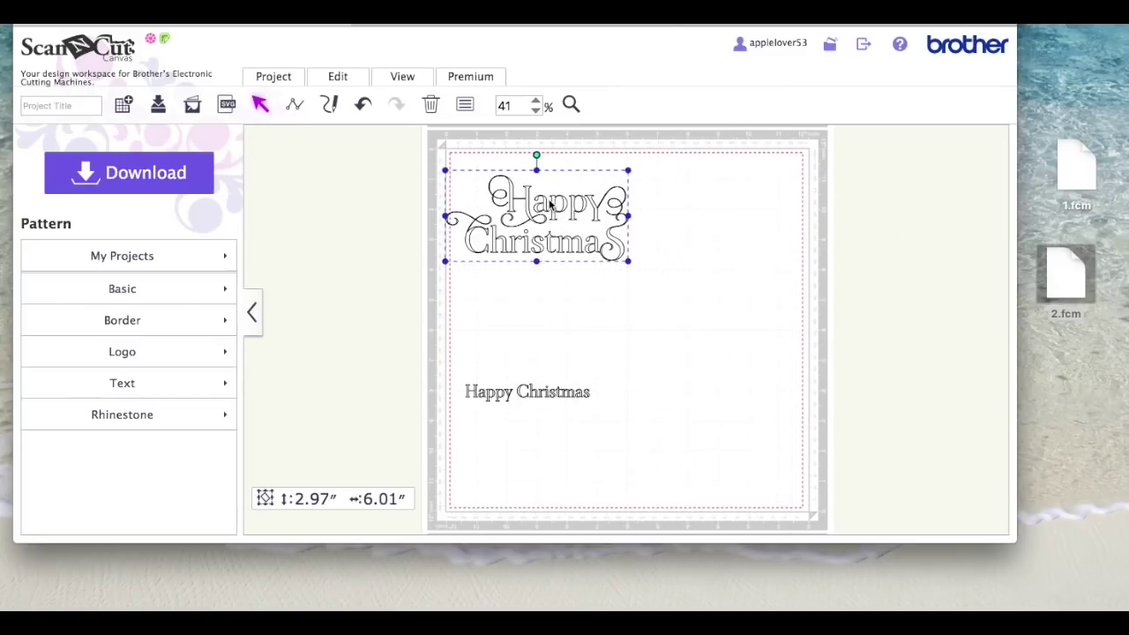
right_click(549, 205)
click(609, 268)
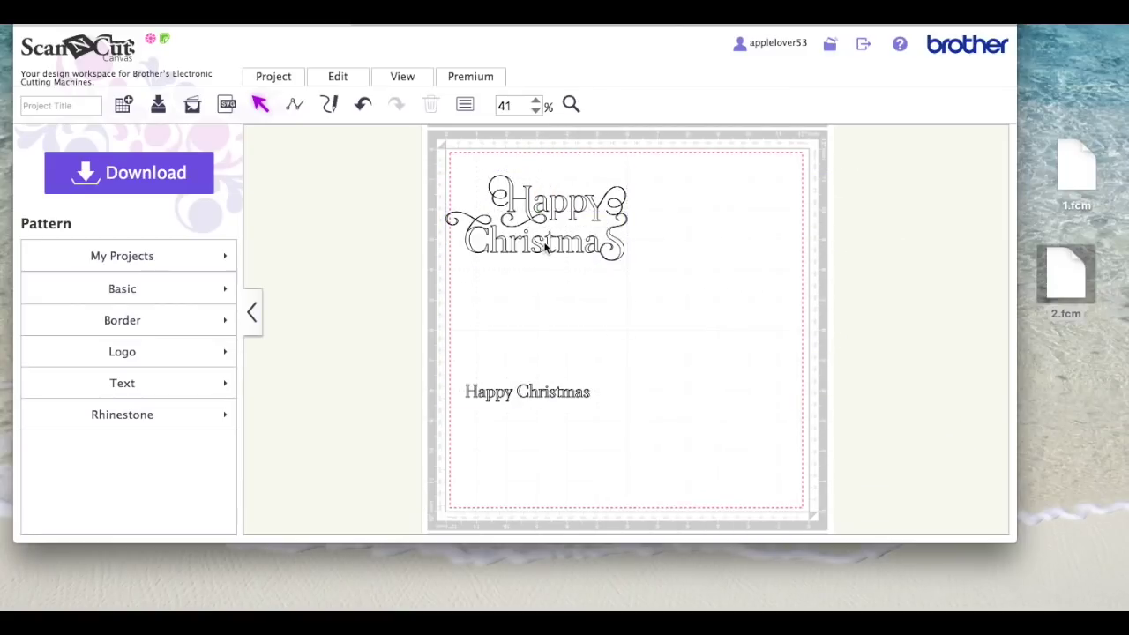
drag(545, 249, 574, 282)
click(540, 139)
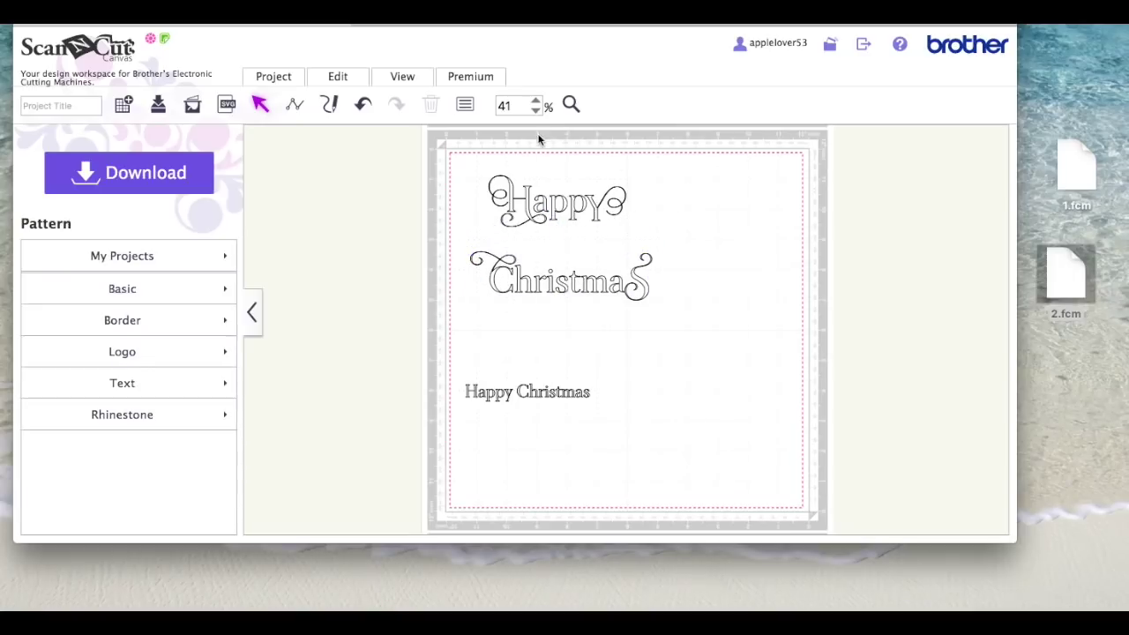
Set the Happy word's fill colour to black in Properties, then zoom in on it
click(578, 207)
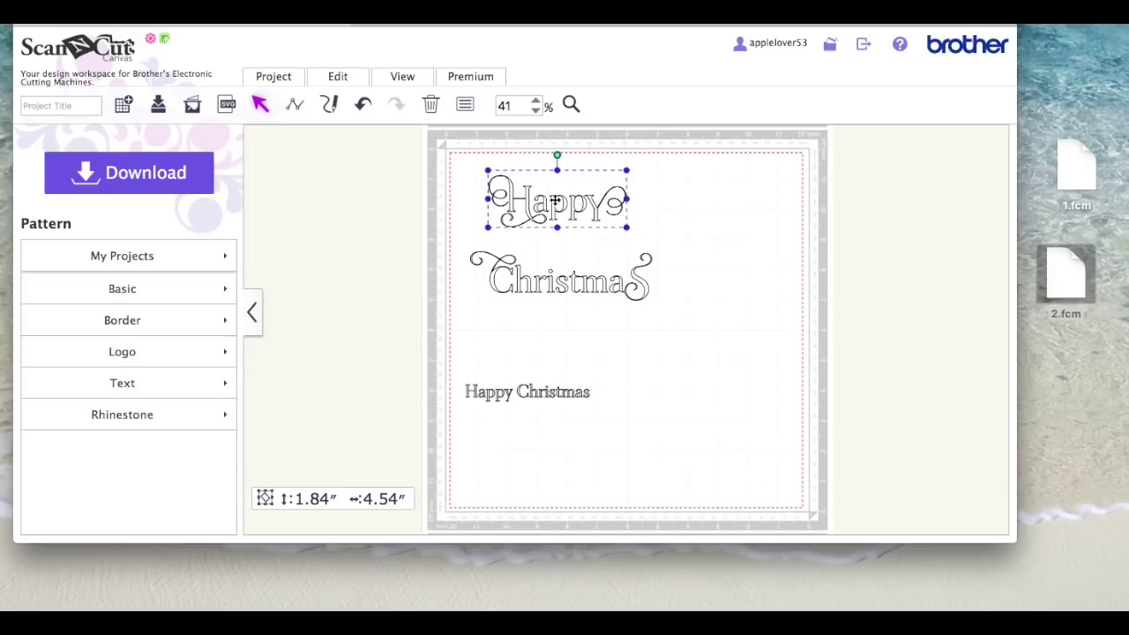
click(465, 104)
click(377, 303)
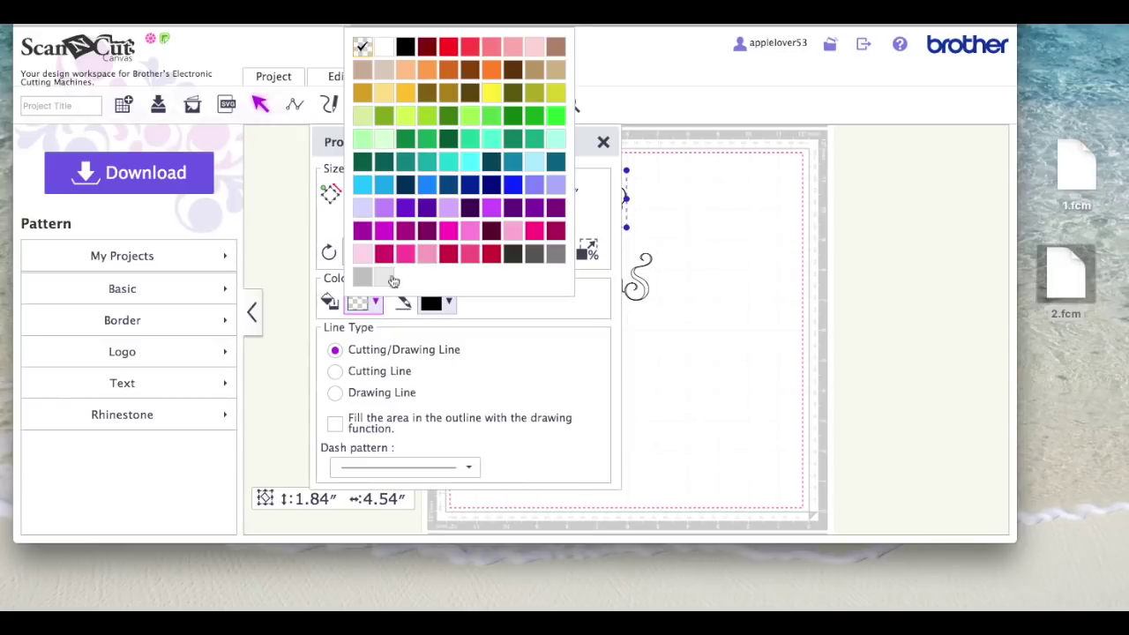
click(405, 46)
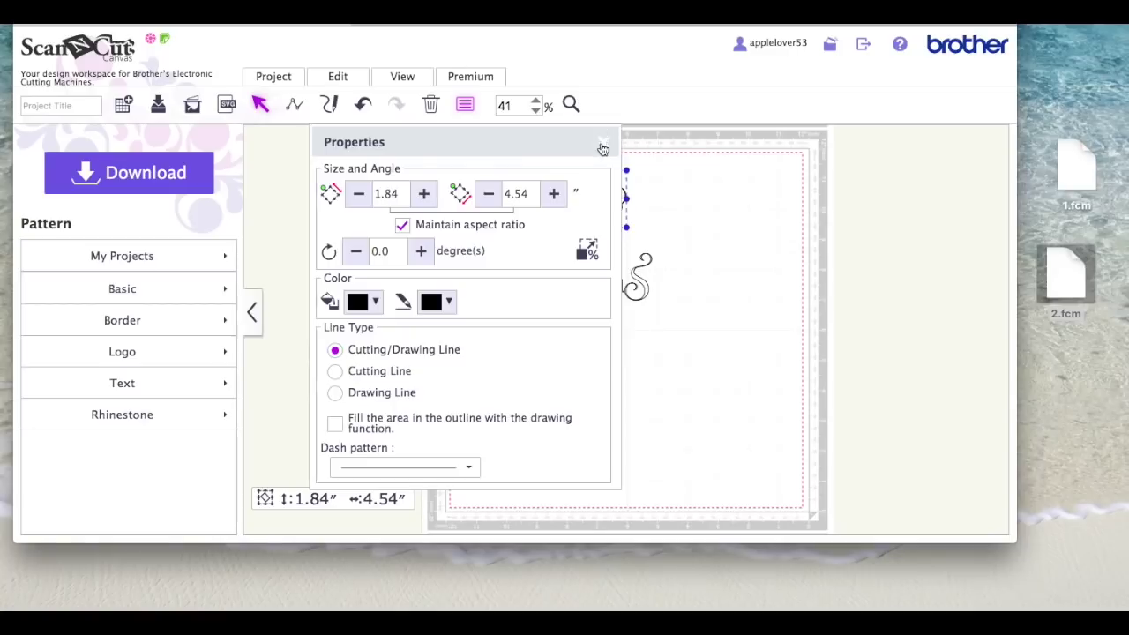
click(603, 142)
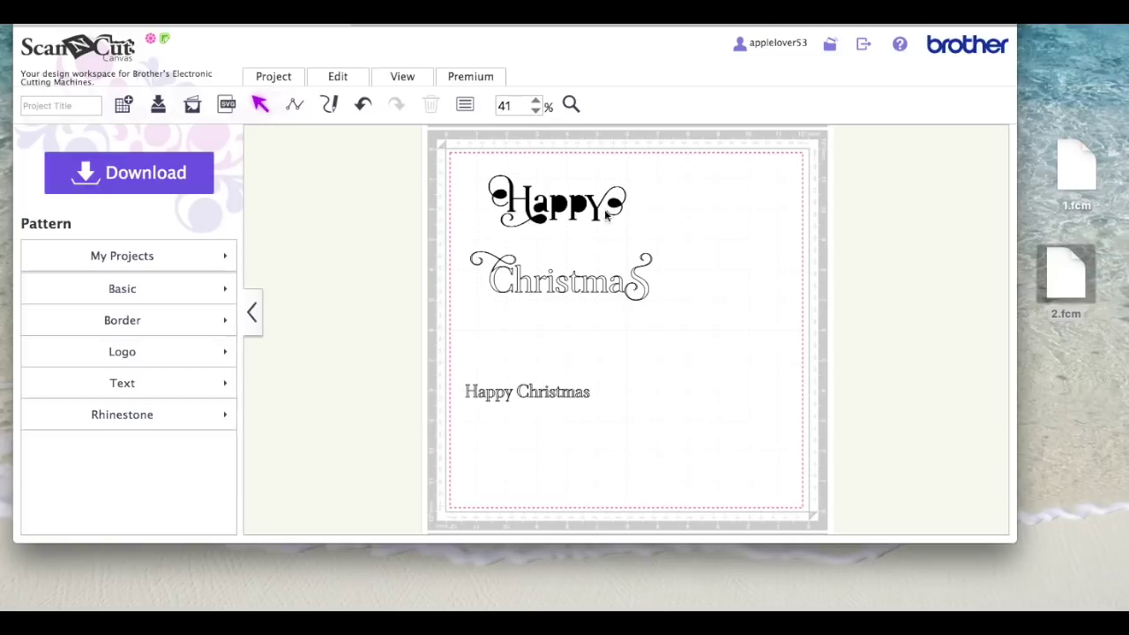
click(570, 104)
drag(476, 167, 639, 236)
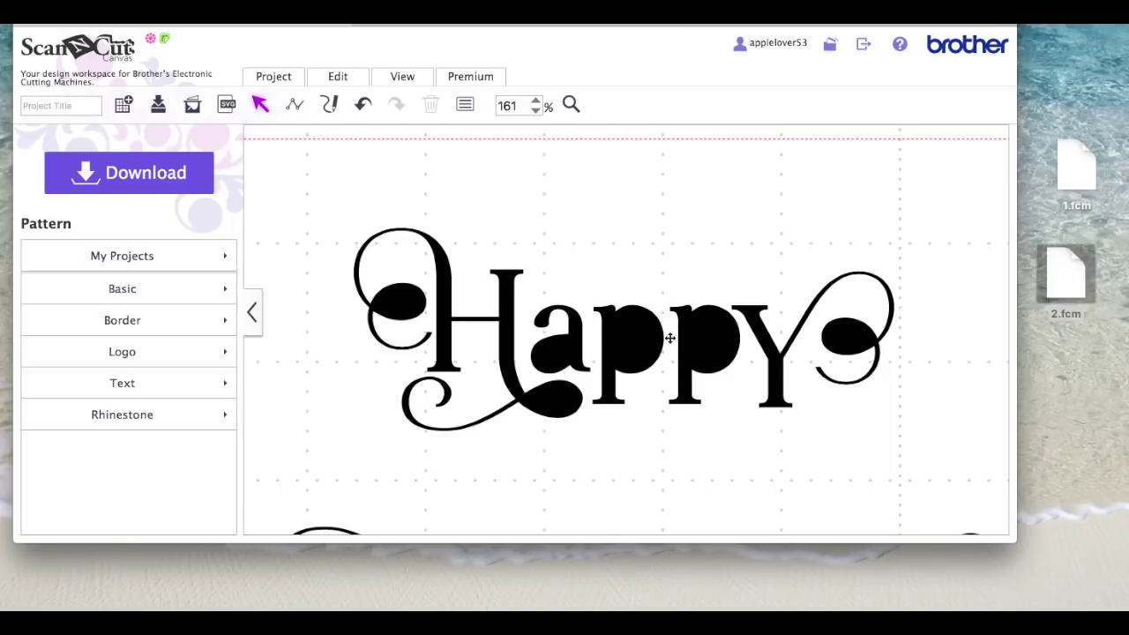
click(465, 104)
click(628, 326)
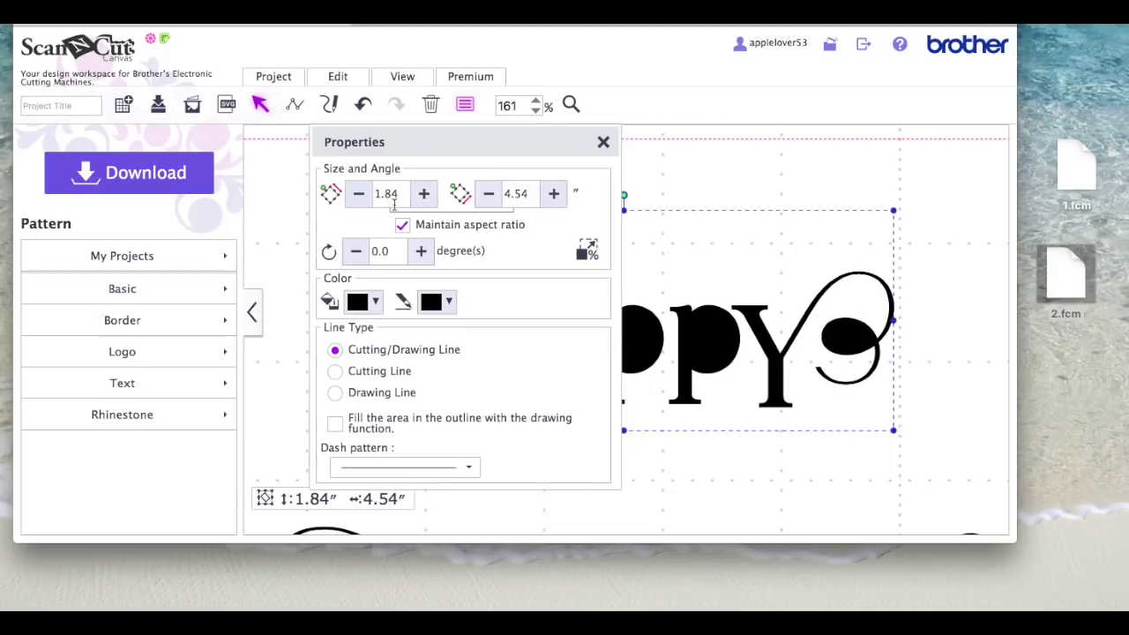
click(378, 303)
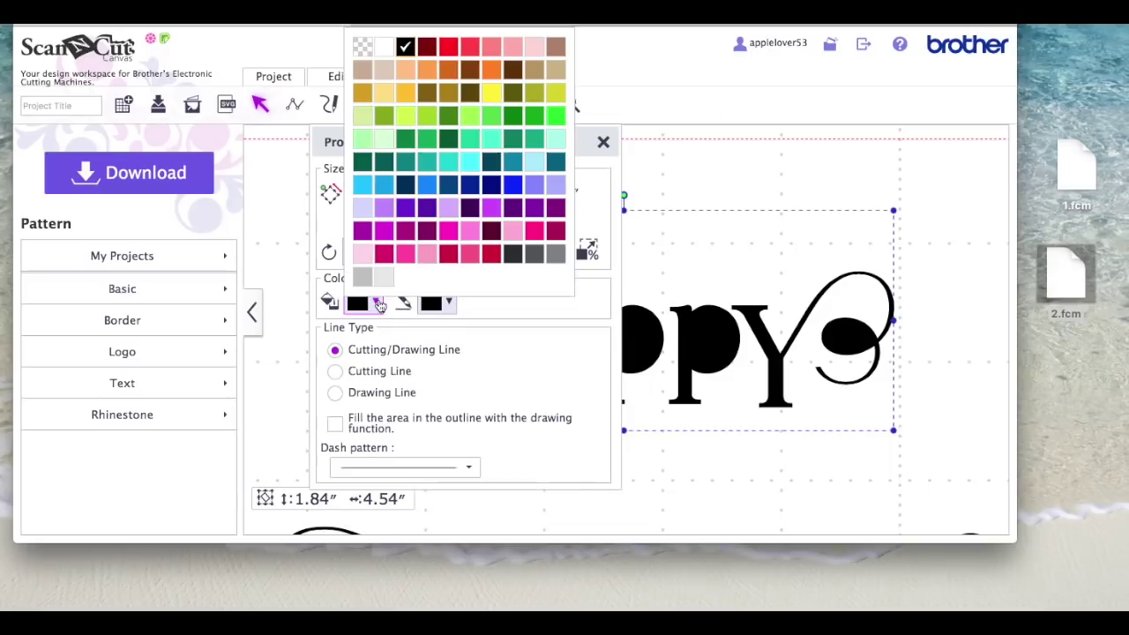
click(363, 46)
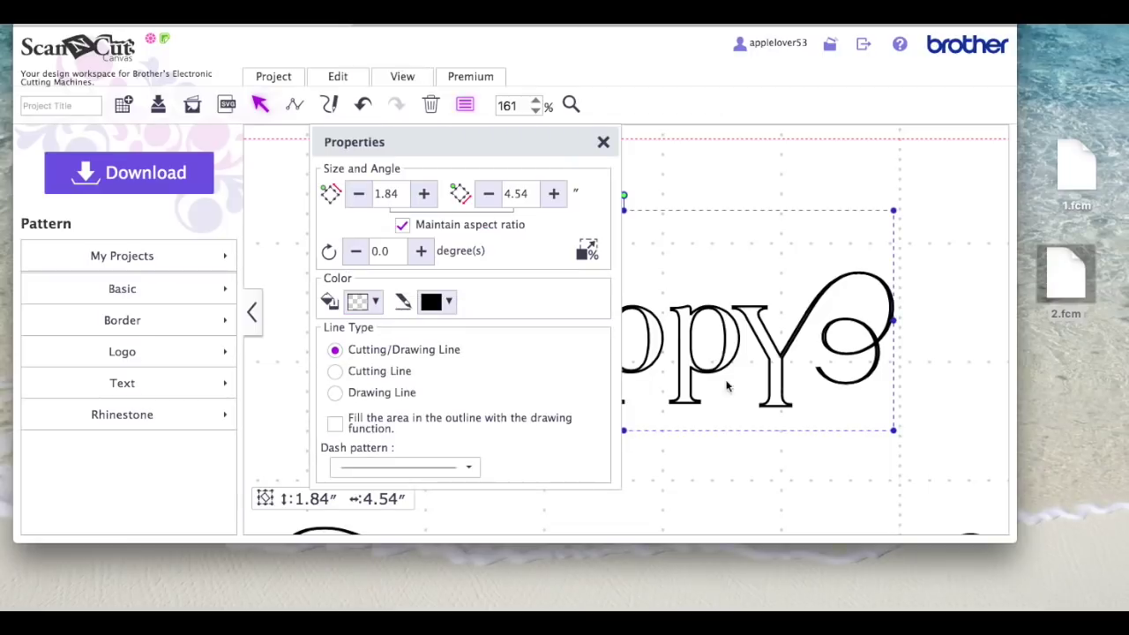
click(603, 144)
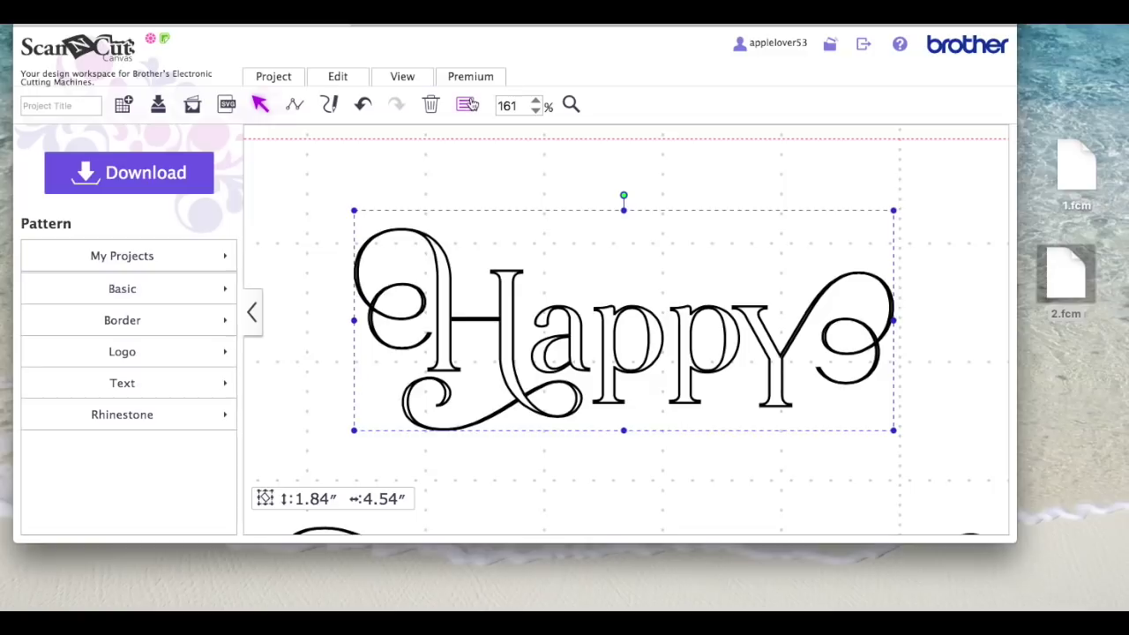
click(465, 104)
click(377, 301)
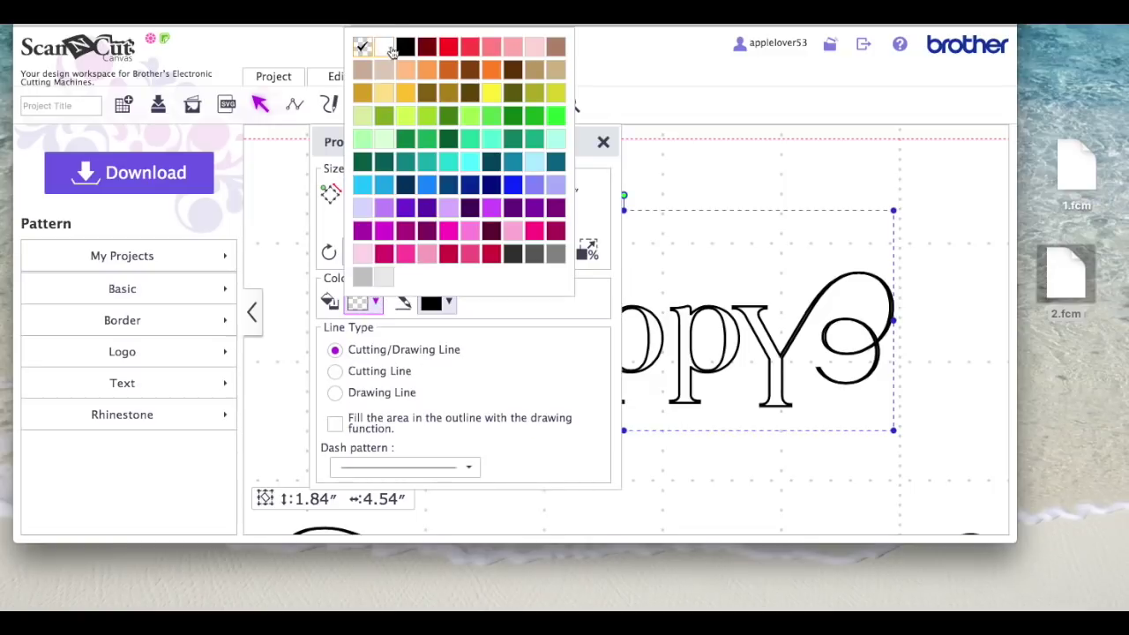
click(410, 50)
click(601, 145)
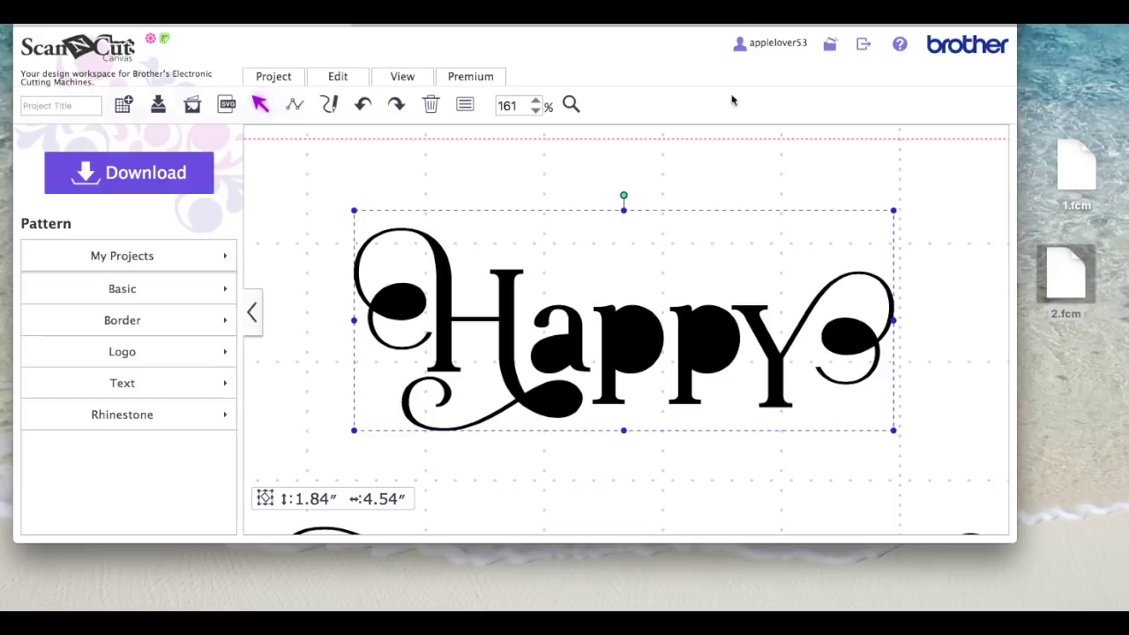
Ungroup Happy, then select its Ha and a pieces and apply the overlap Subtract
right_click(643, 339)
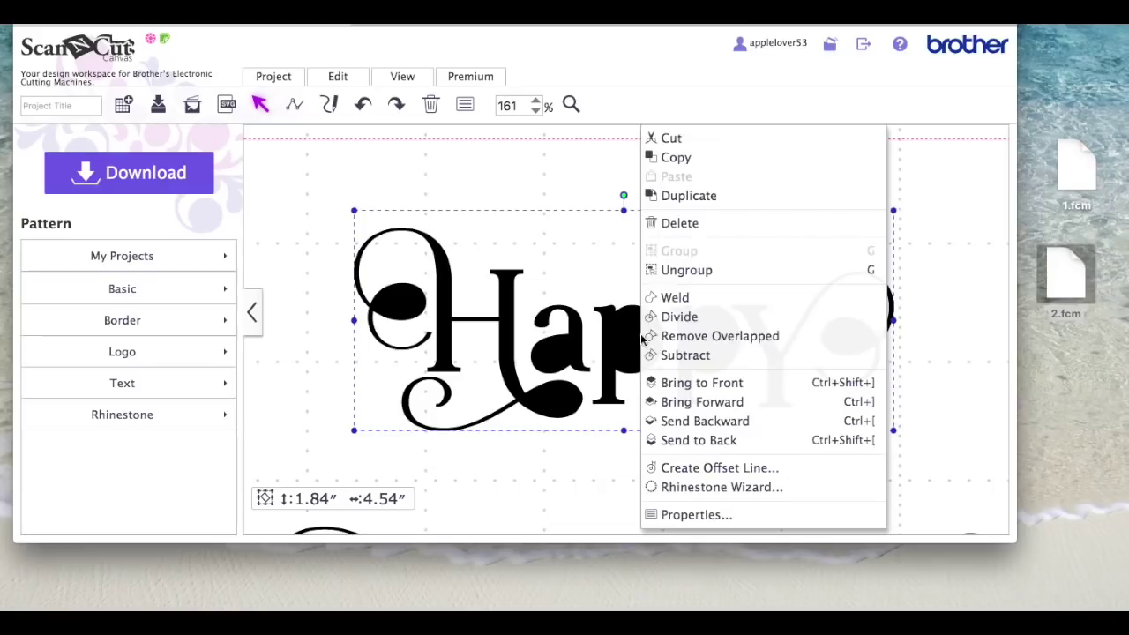
click(705, 270)
click(653, 224)
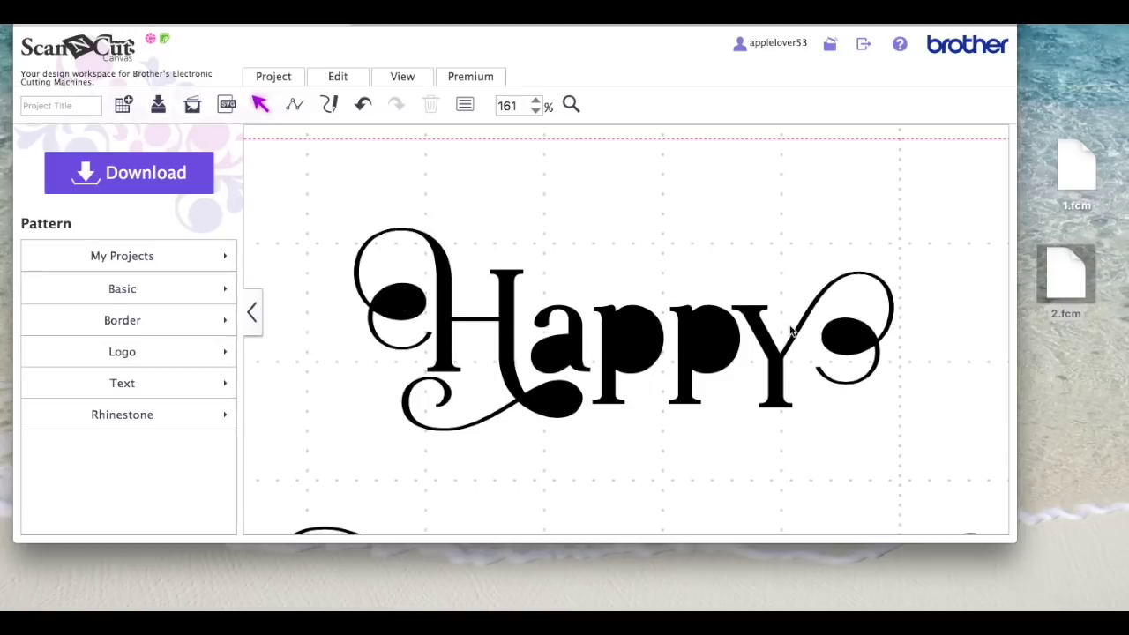
click(404, 305)
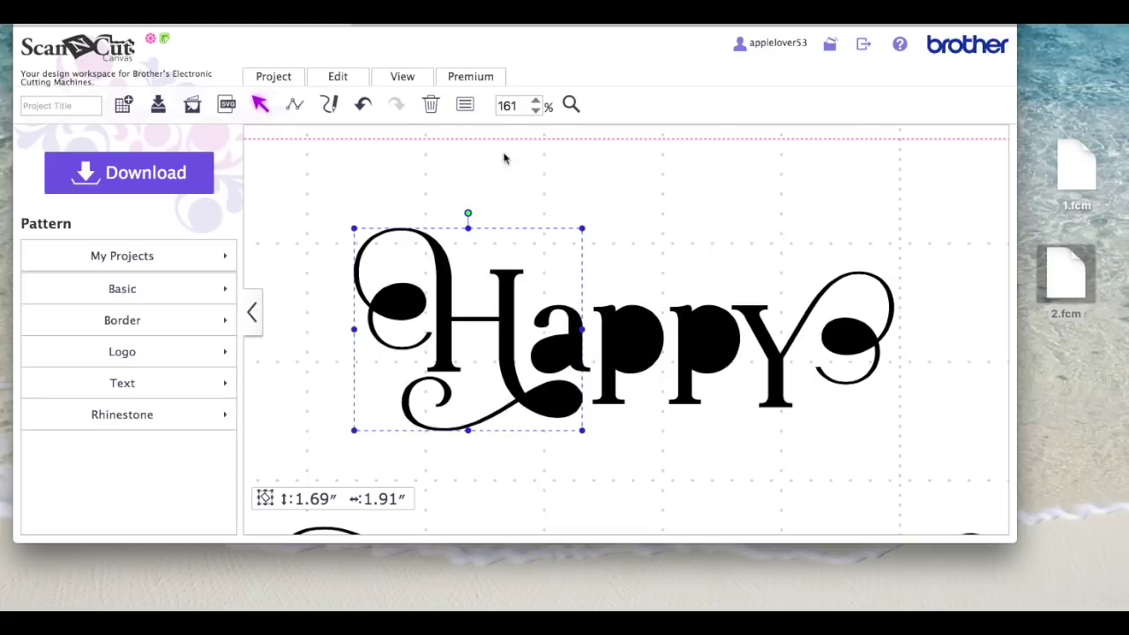
click(359, 88)
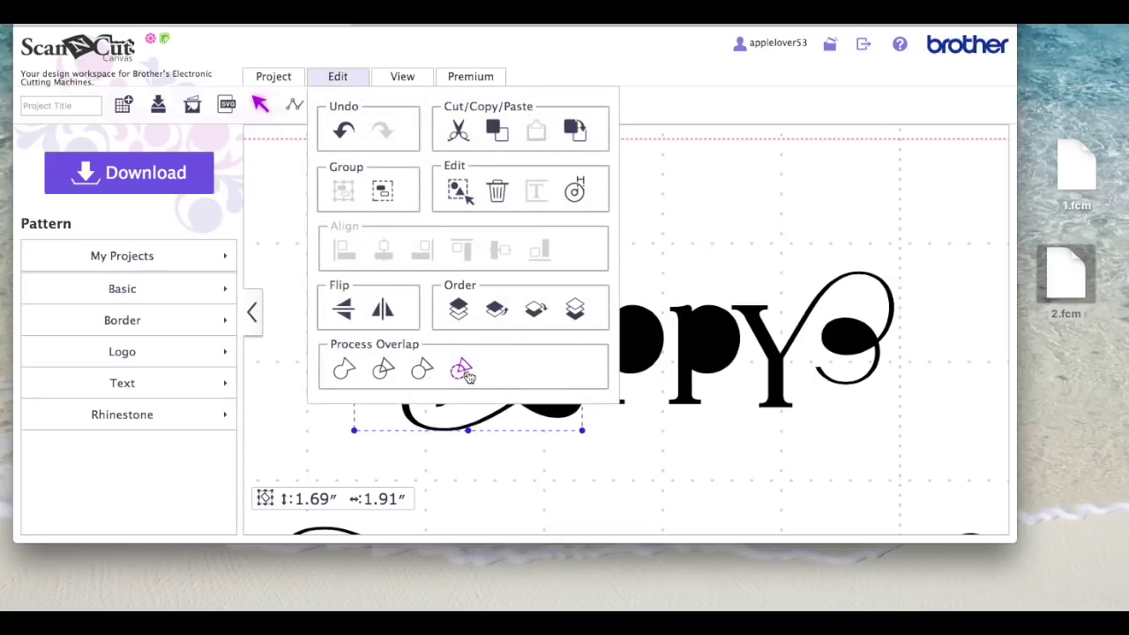
click(664, 497)
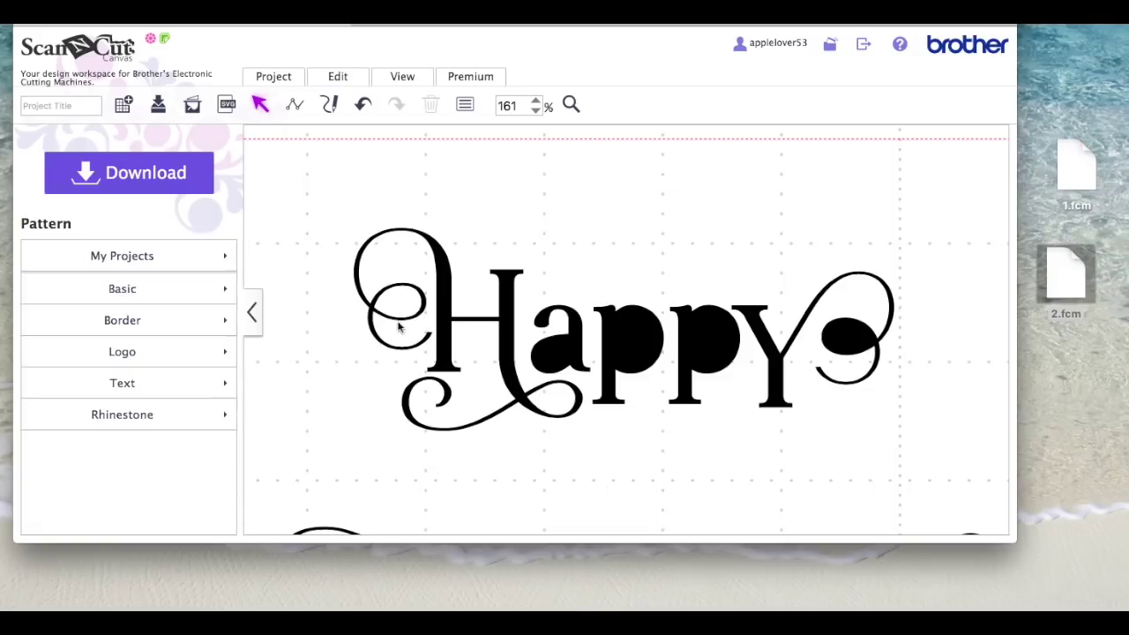
click(557, 350)
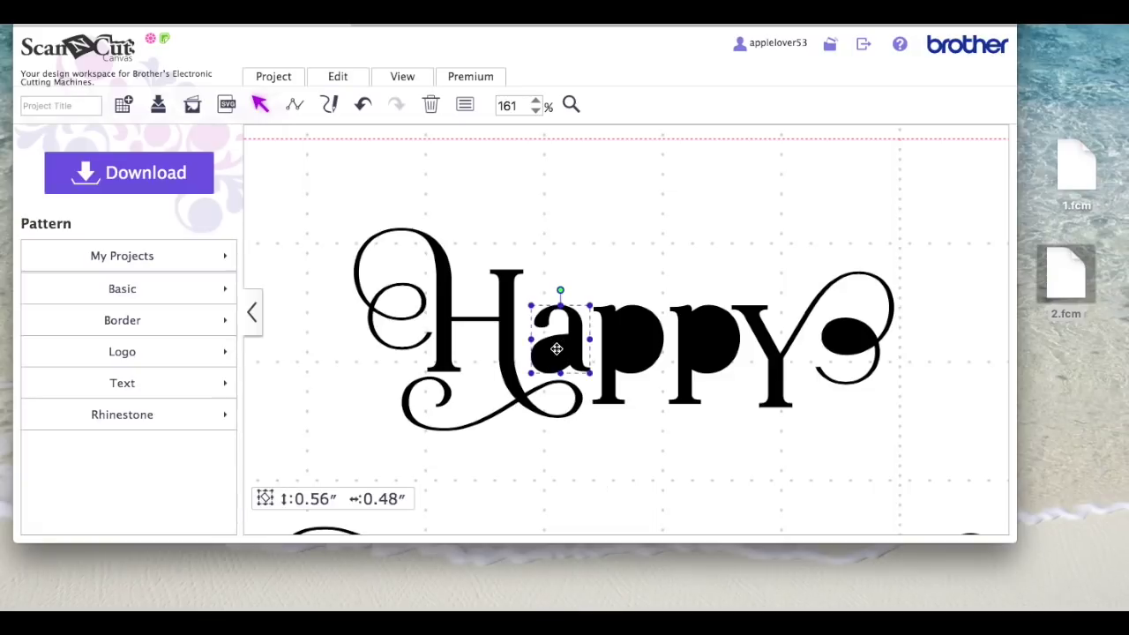
click(338, 76)
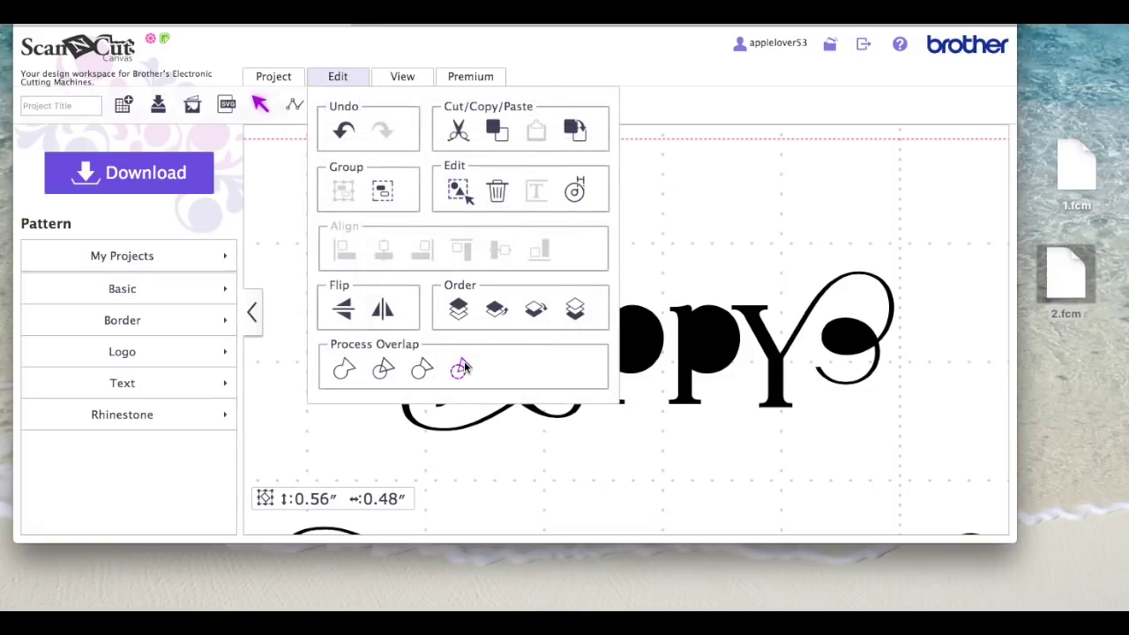
click(465, 363)
Subtract the filled counters from both p's and the Y's swirl loop
click(629, 357)
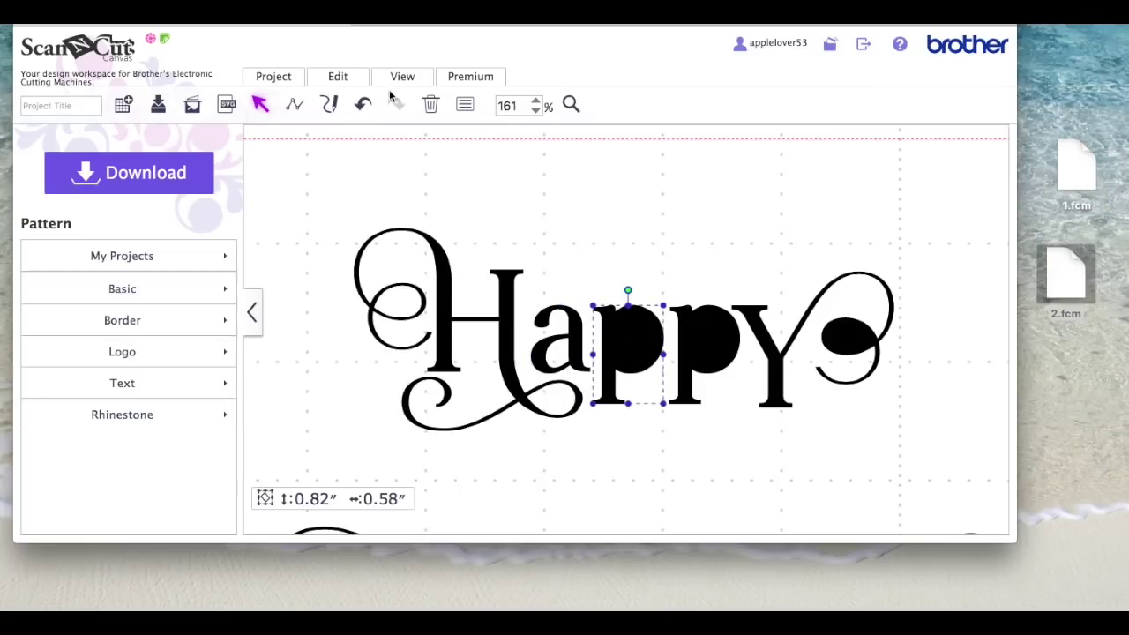
click(345, 76)
click(463, 368)
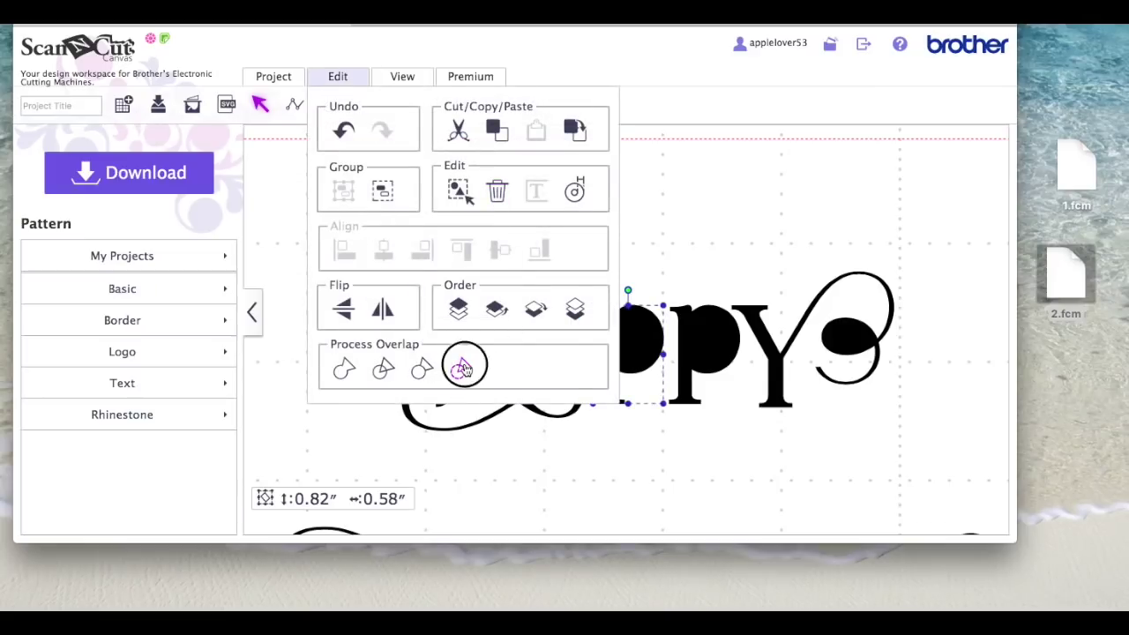
click(713, 344)
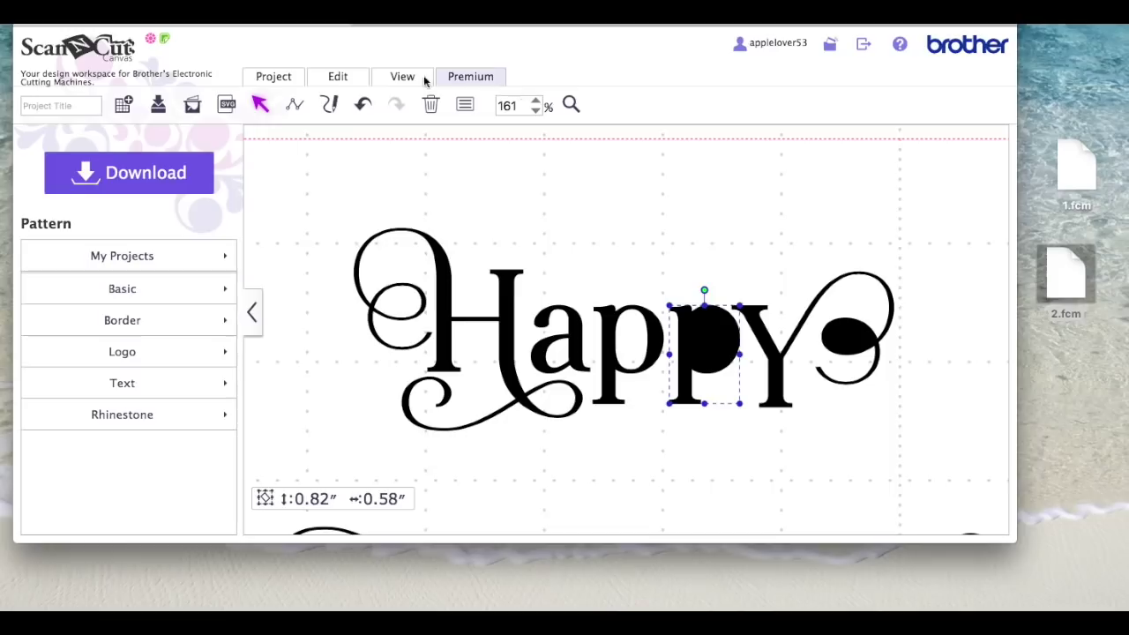
click(338, 77)
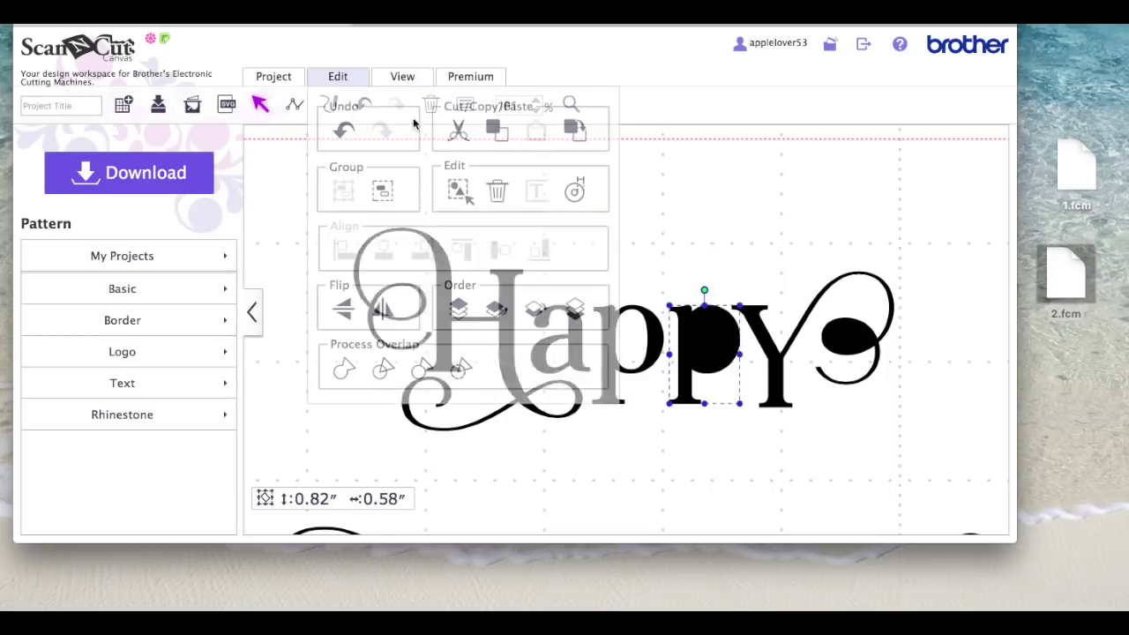
click(463, 370)
click(851, 340)
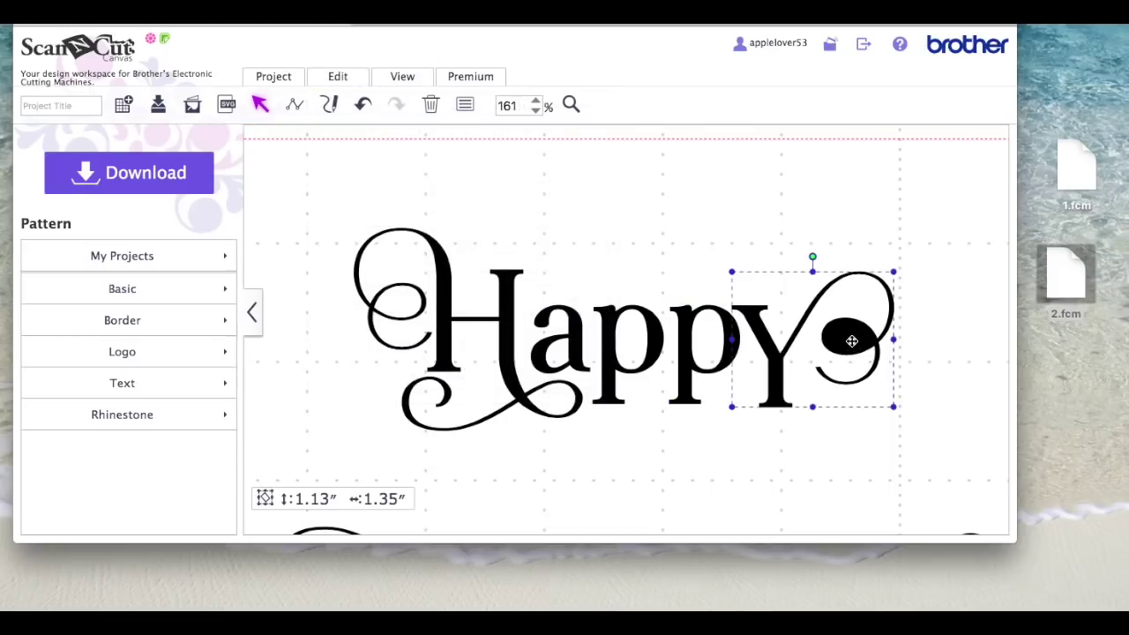
click(338, 76)
click(464, 370)
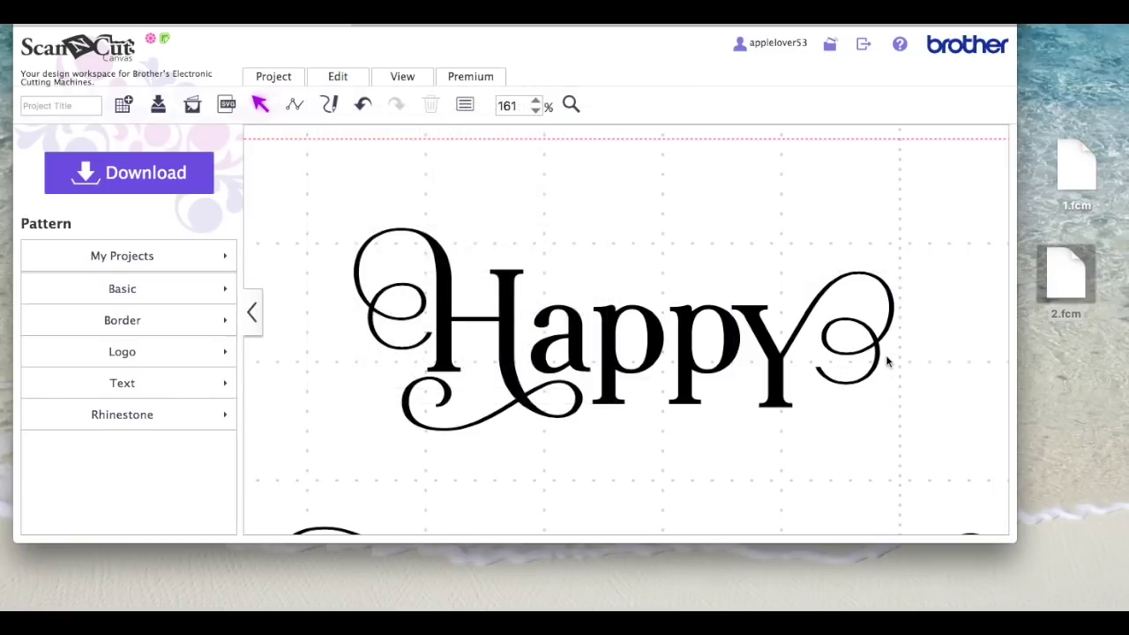
Check the first p's counter, then scroll down and ungroup Christmas into separate letters
click(655, 322)
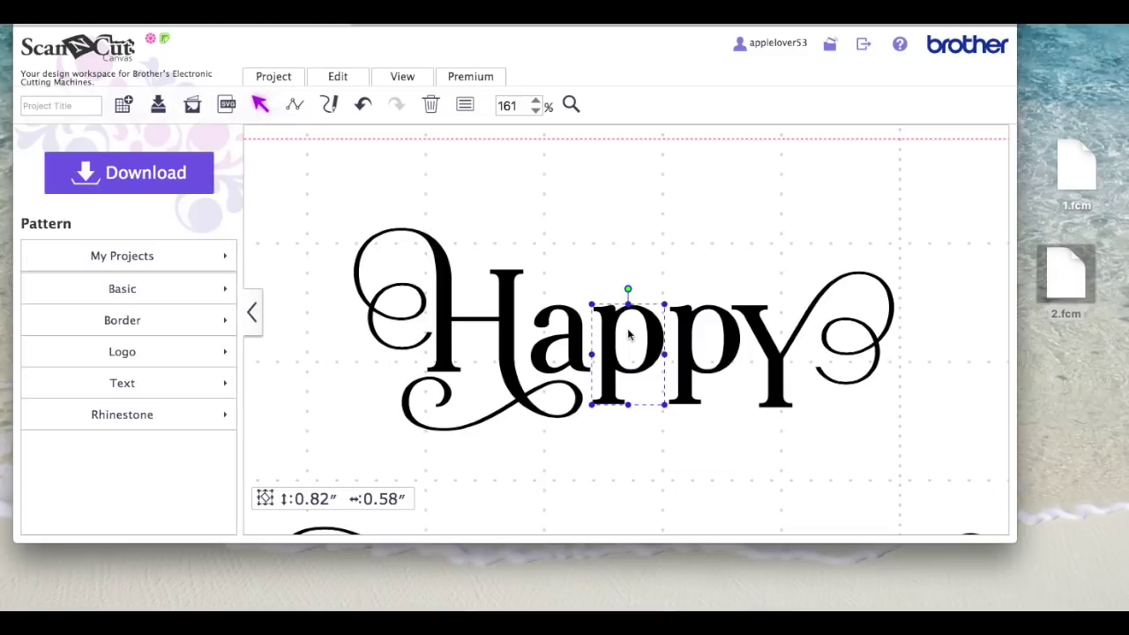
scroll(629, 333, down, 5)
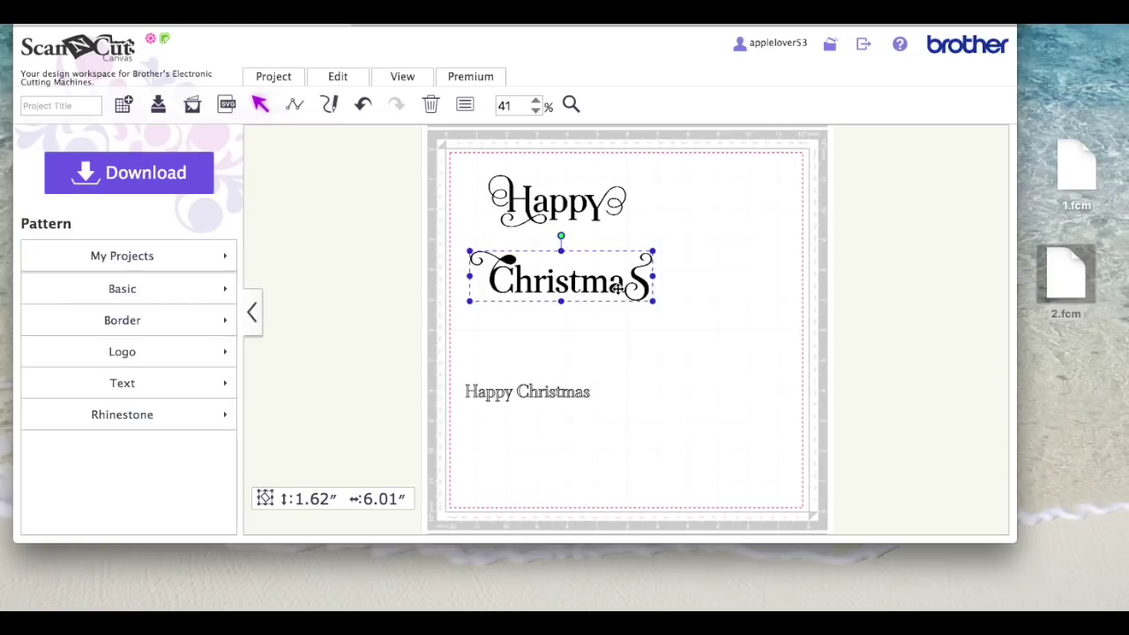
right_click(538, 281)
click(600, 268)
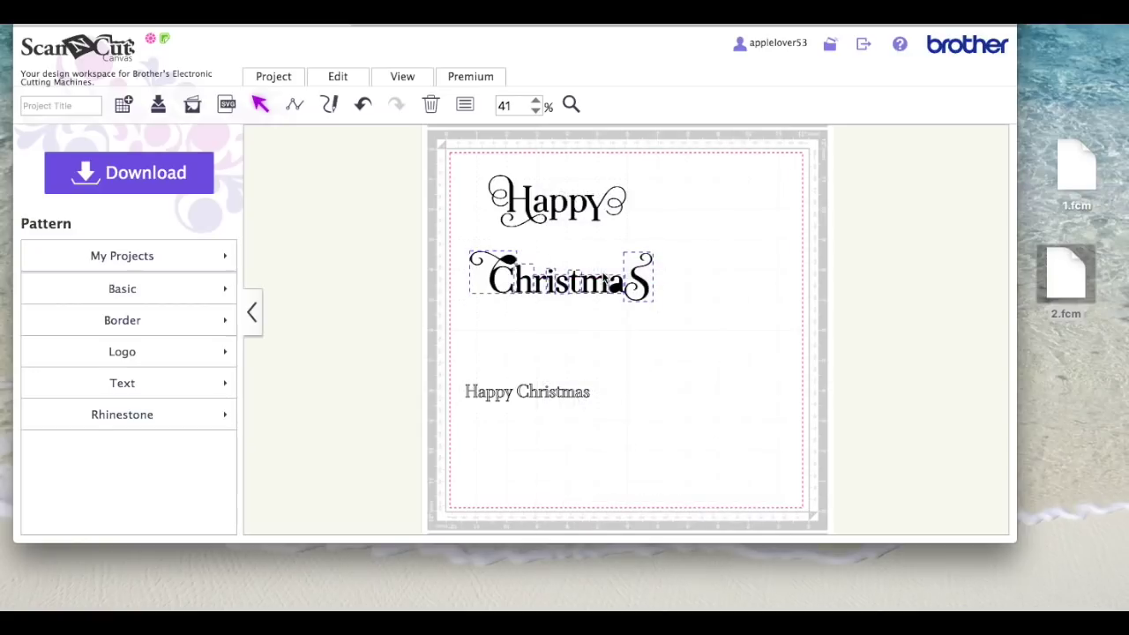
click(461, 327)
Subtract the filled loop from the swirly C and the filled counter from the a
click(505, 263)
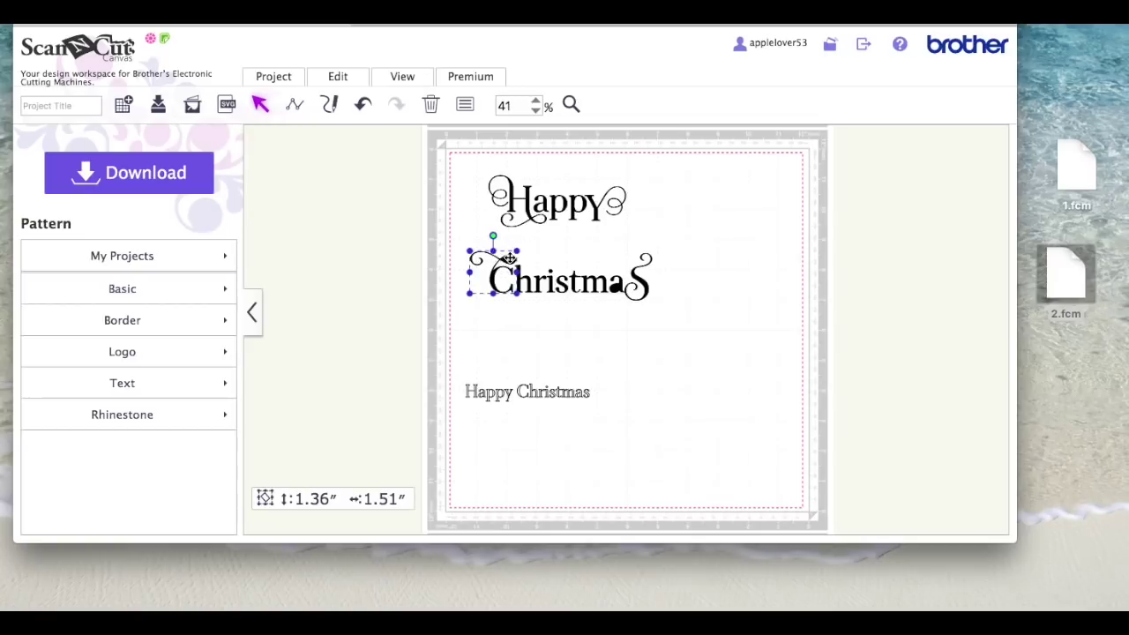
click(360, 82)
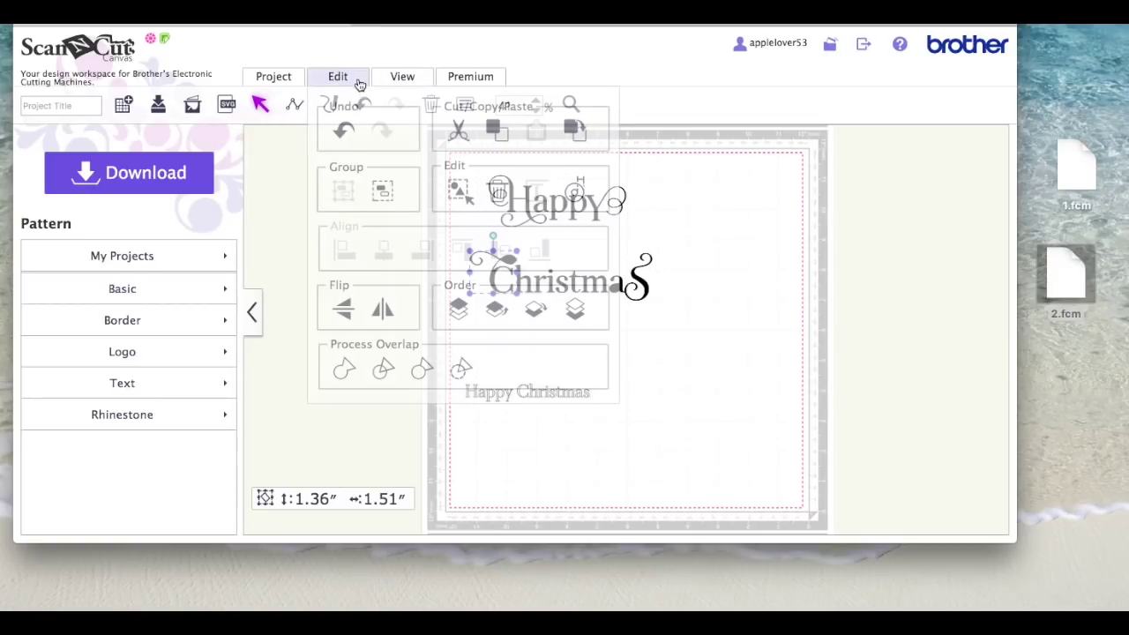
click(462, 368)
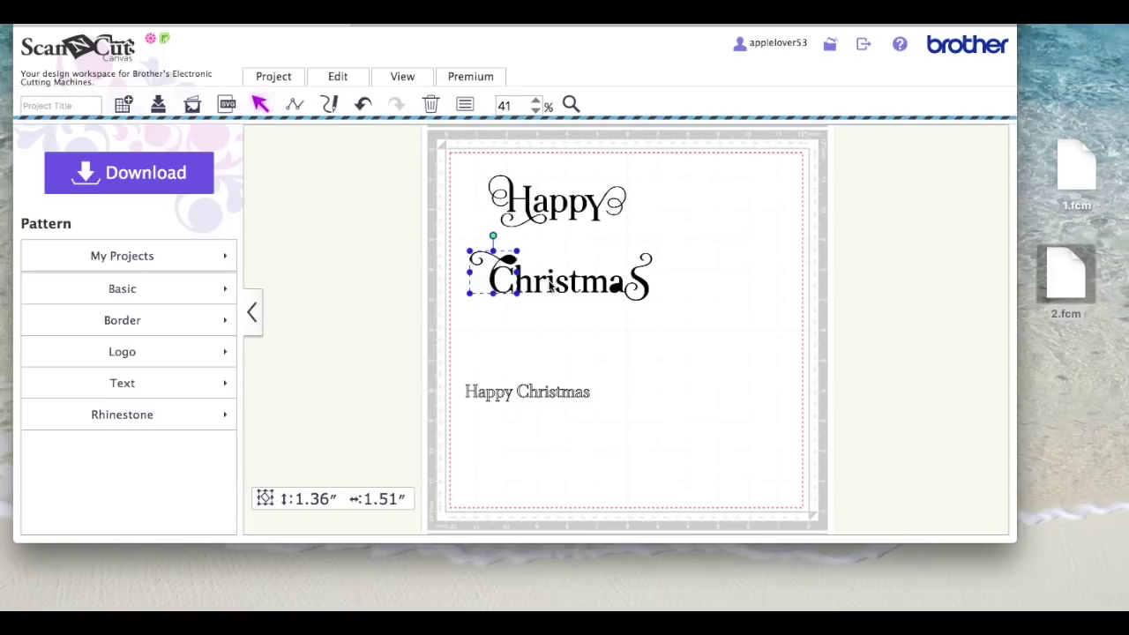
click(616, 289)
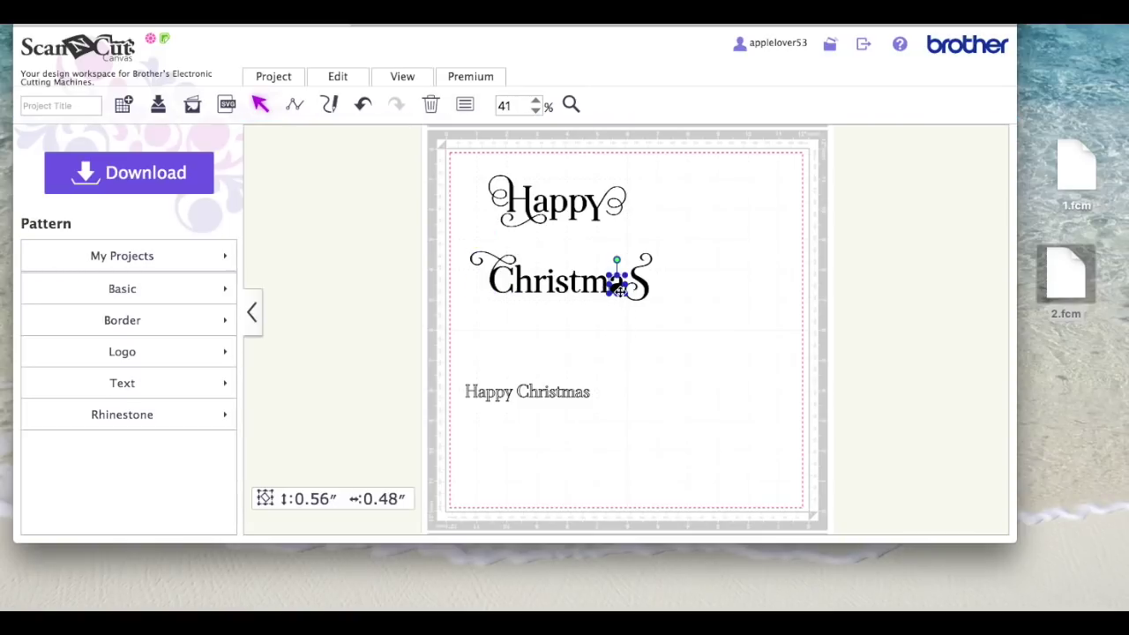
click(355, 76)
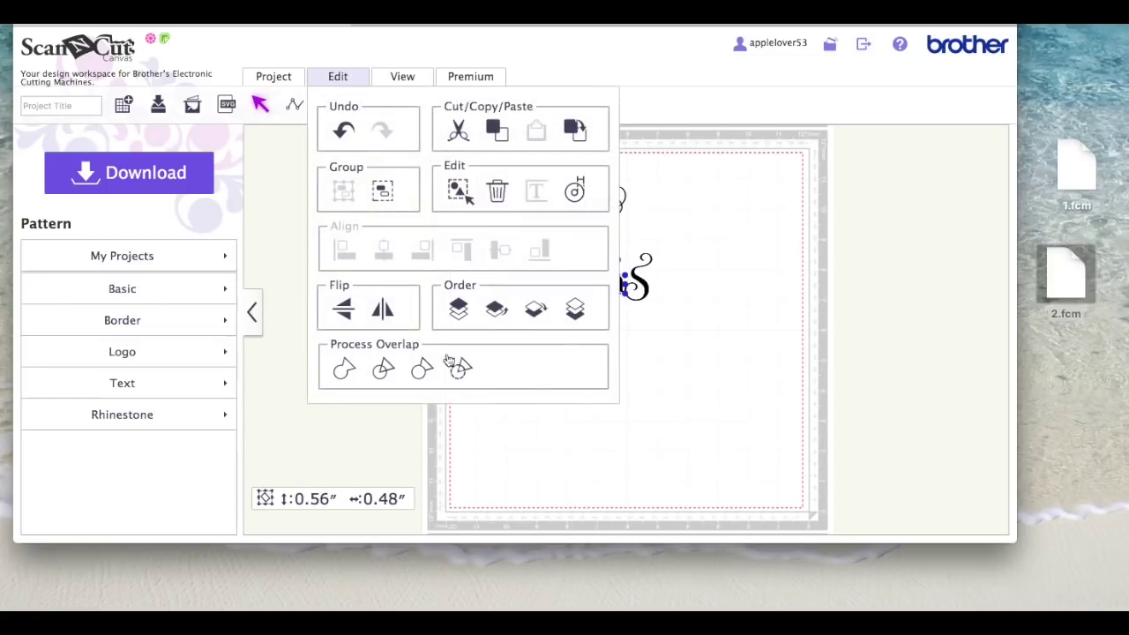
click(461, 371)
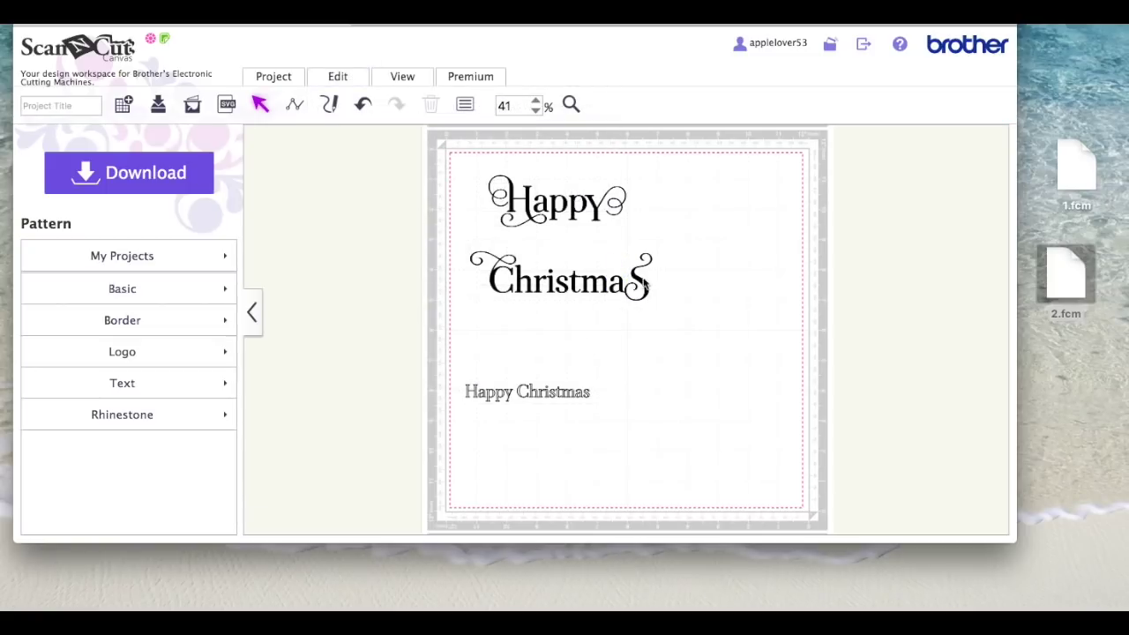
Regroup the separated Christmas letters into one word
drag(447, 233, 673, 322)
right_click(593, 282)
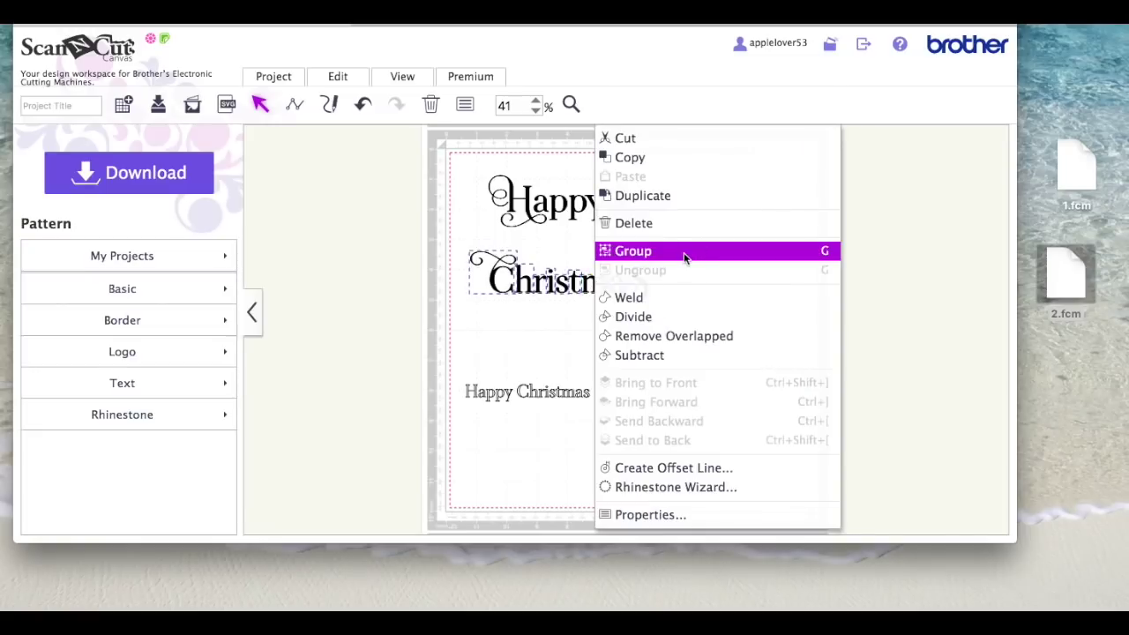
click(682, 255)
Delete the small plain Happy Christmas text from the mat
drag(476, 164, 658, 238)
drag(451, 368, 704, 431)
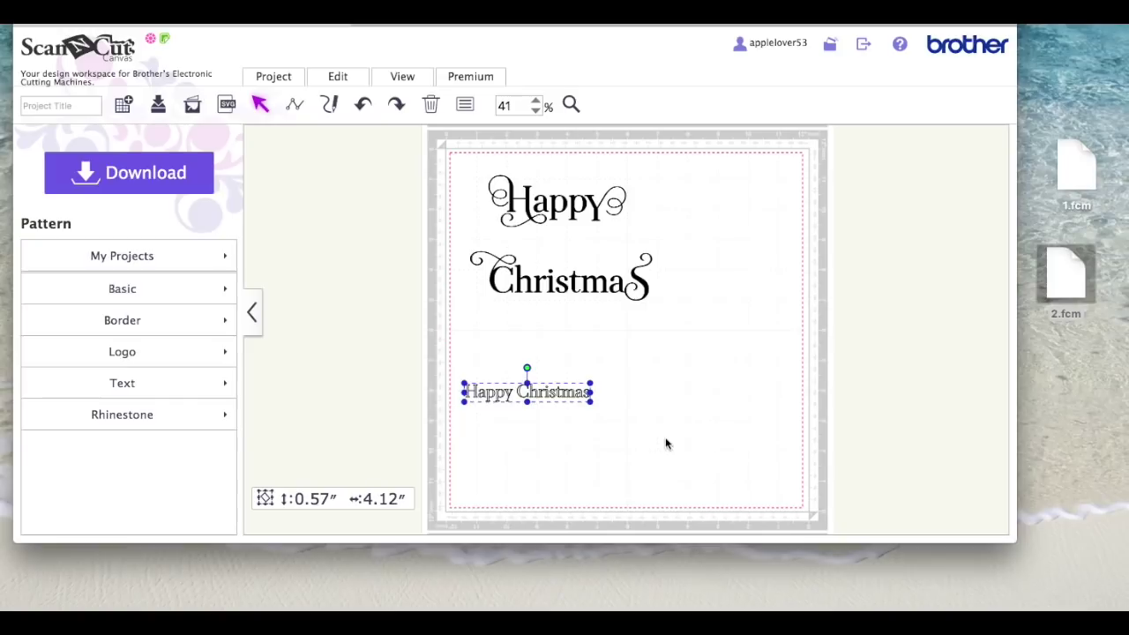
key(Delete)
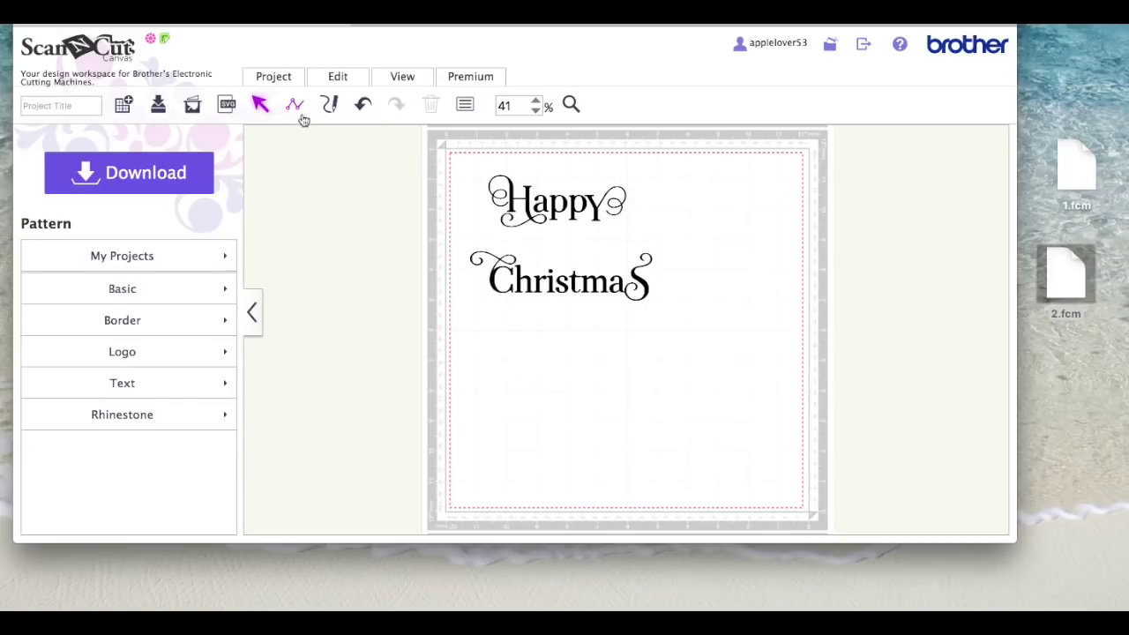
click(63, 101)
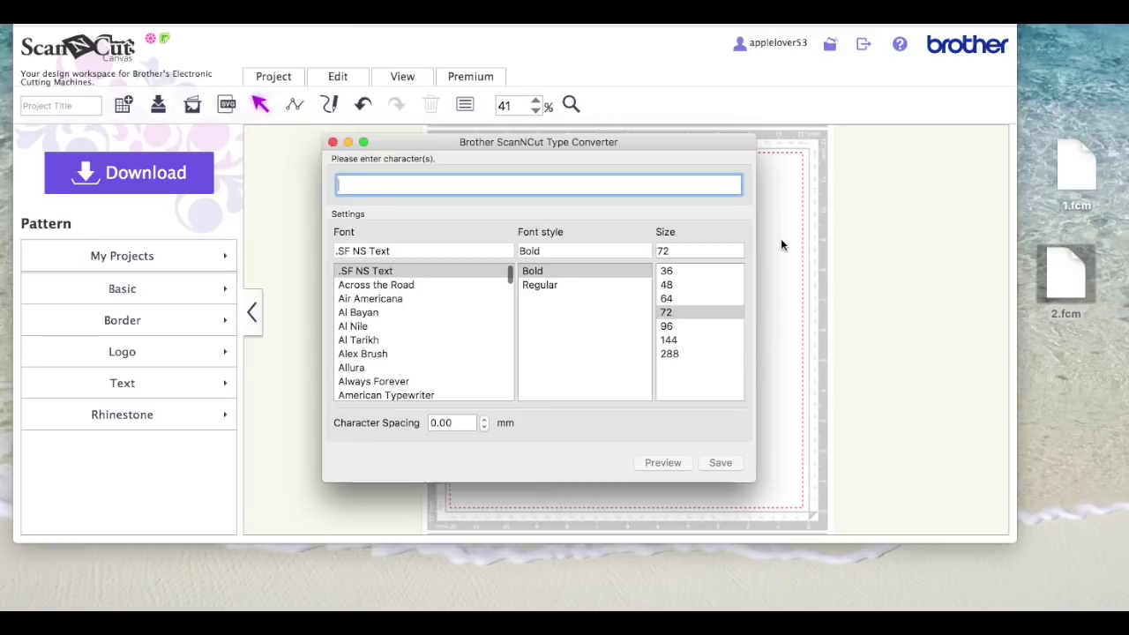
Move the Brother ScanNCut Type Converter window to the left and close it
drag(419, 141, 388, 139)
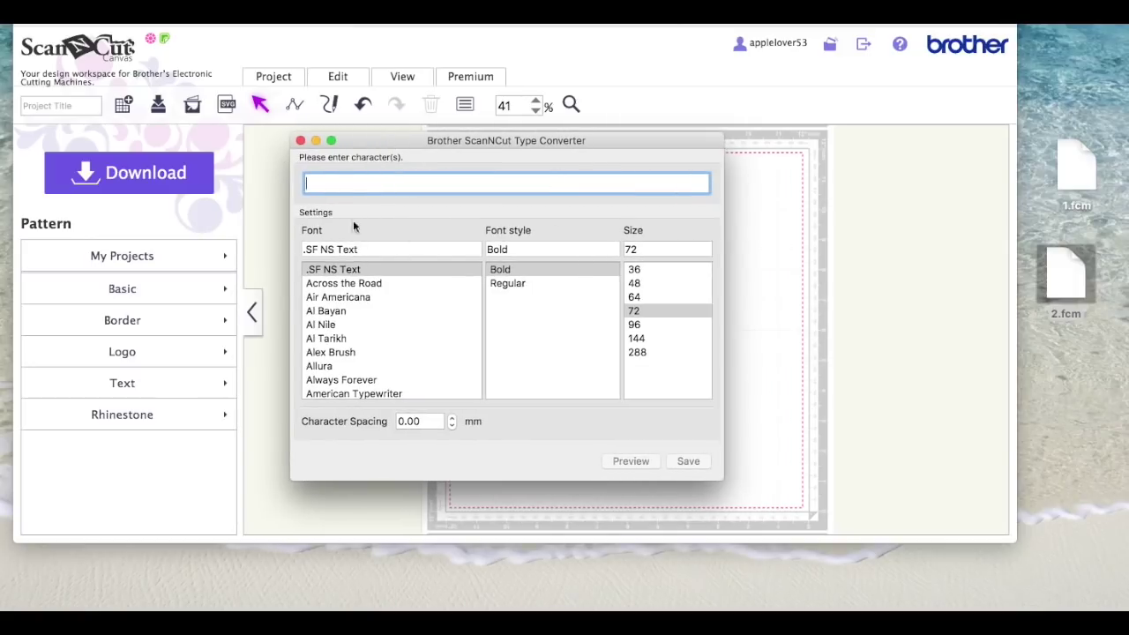
click(300, 140)
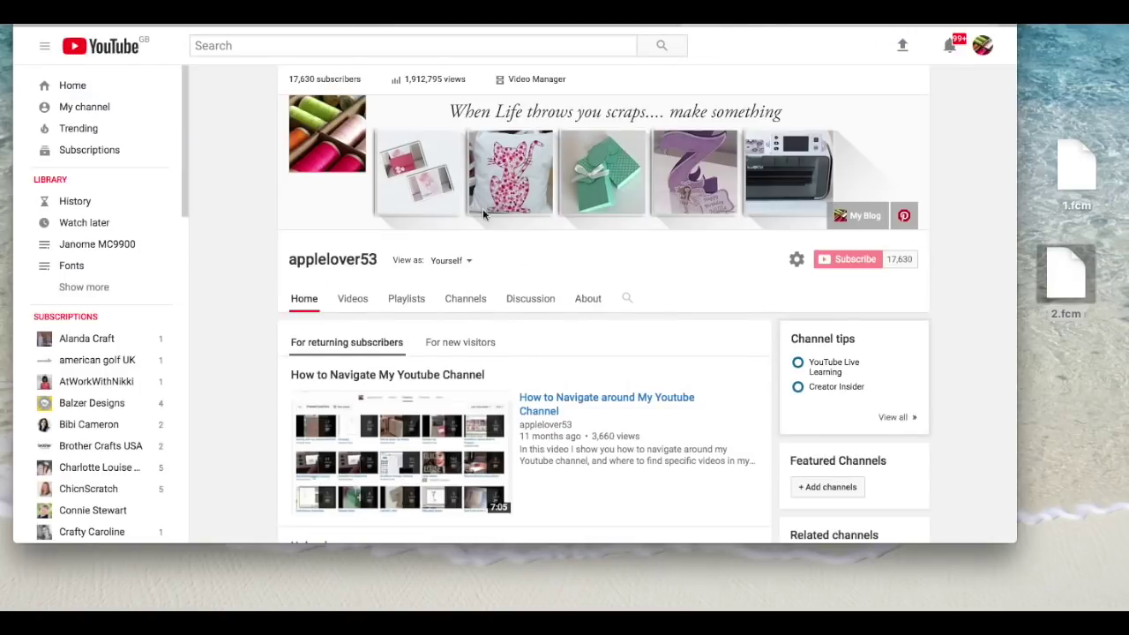
Open the channel's Fonts playlist from its Playlists section
click(405, 298)
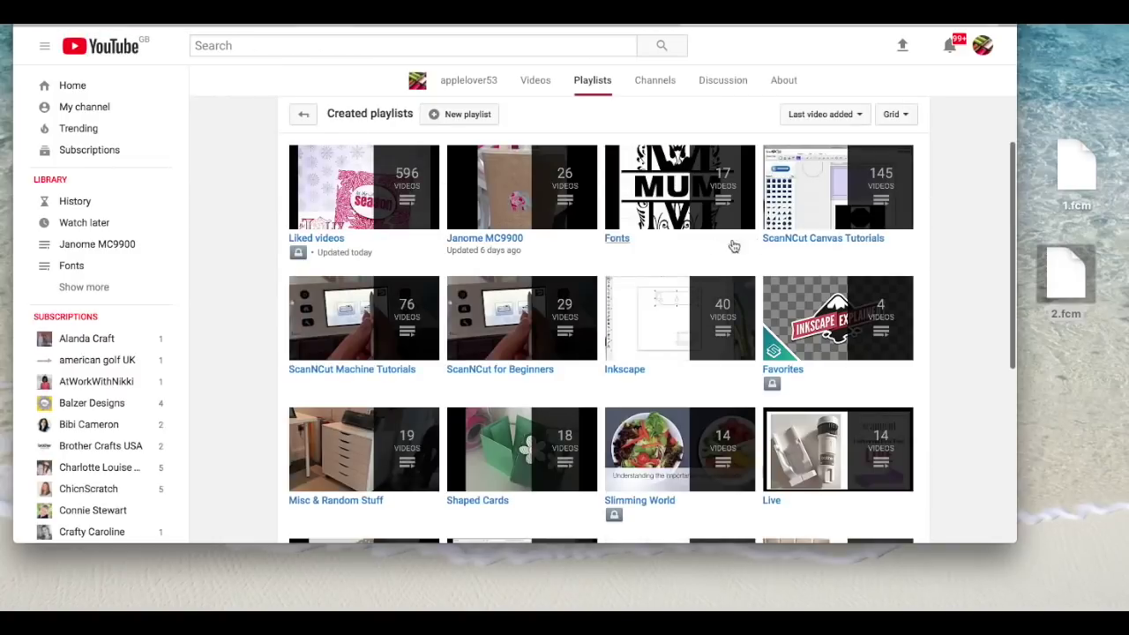
click(615, 239)
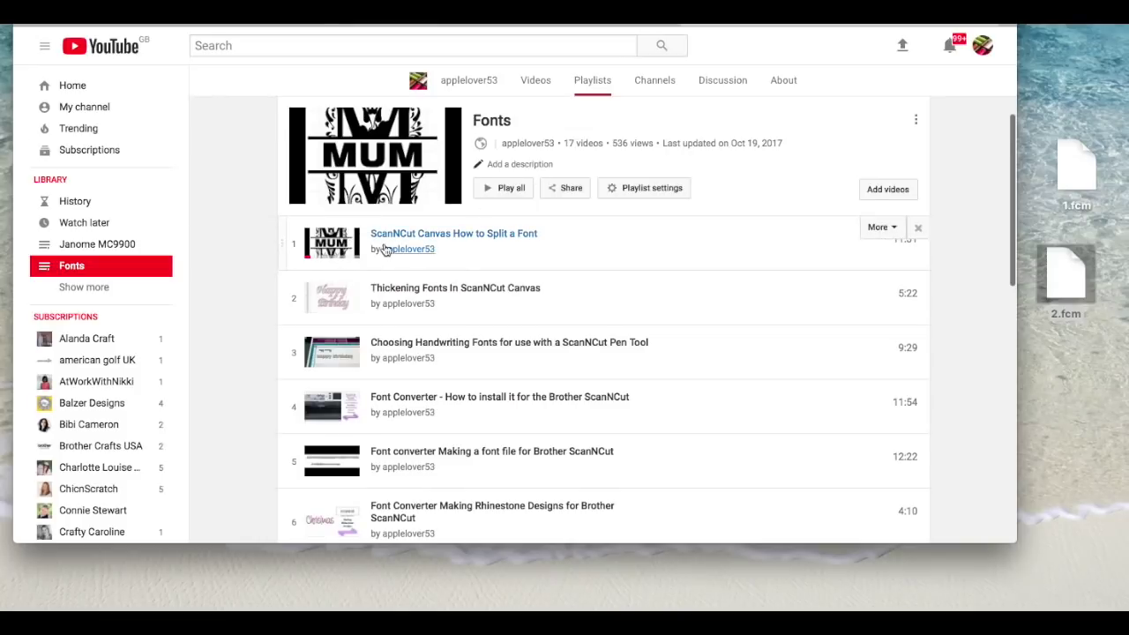
scroll(384, 249, down, 10)
scroll(384, 249, up, 10)
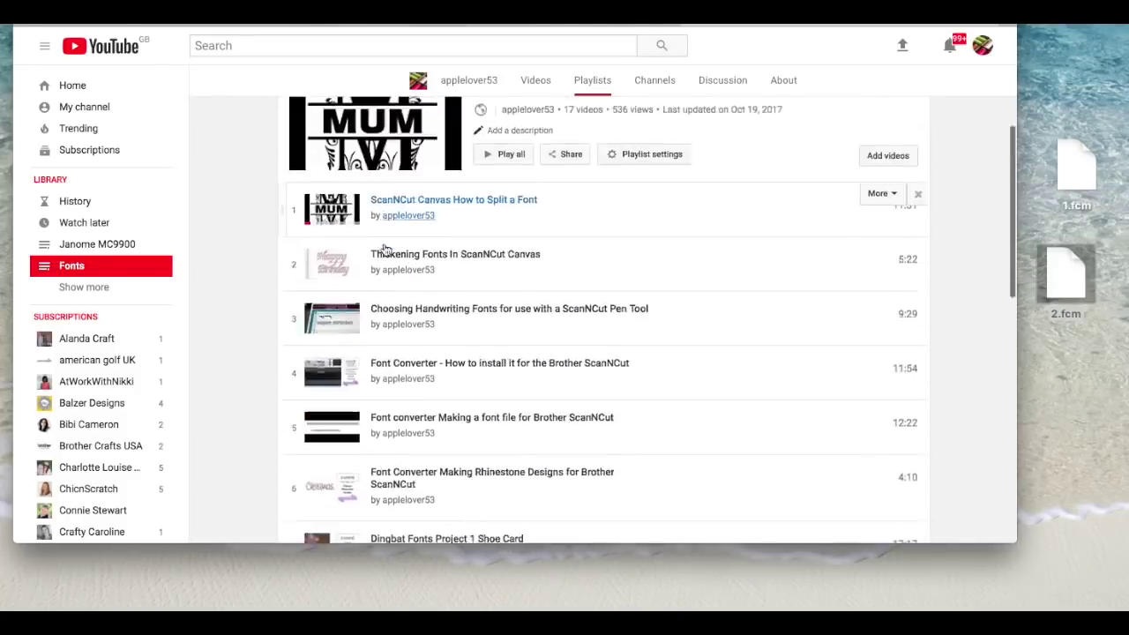
scroll(384, 250, up, 3)
scroll(239, 274, down, 4)
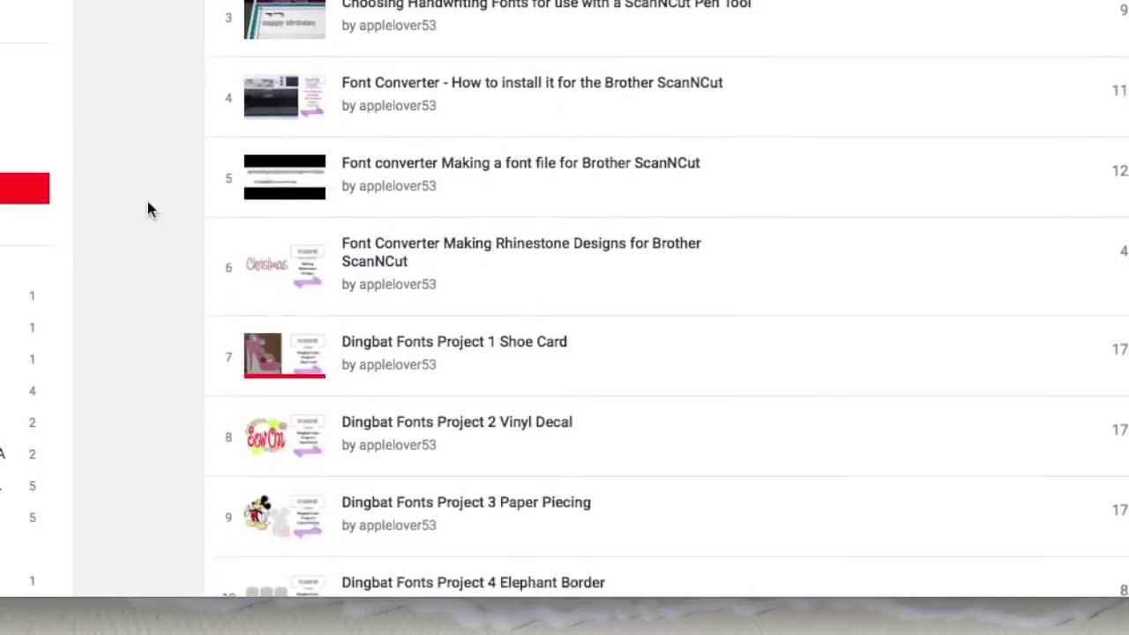
scroll(147, 201, down, 2)
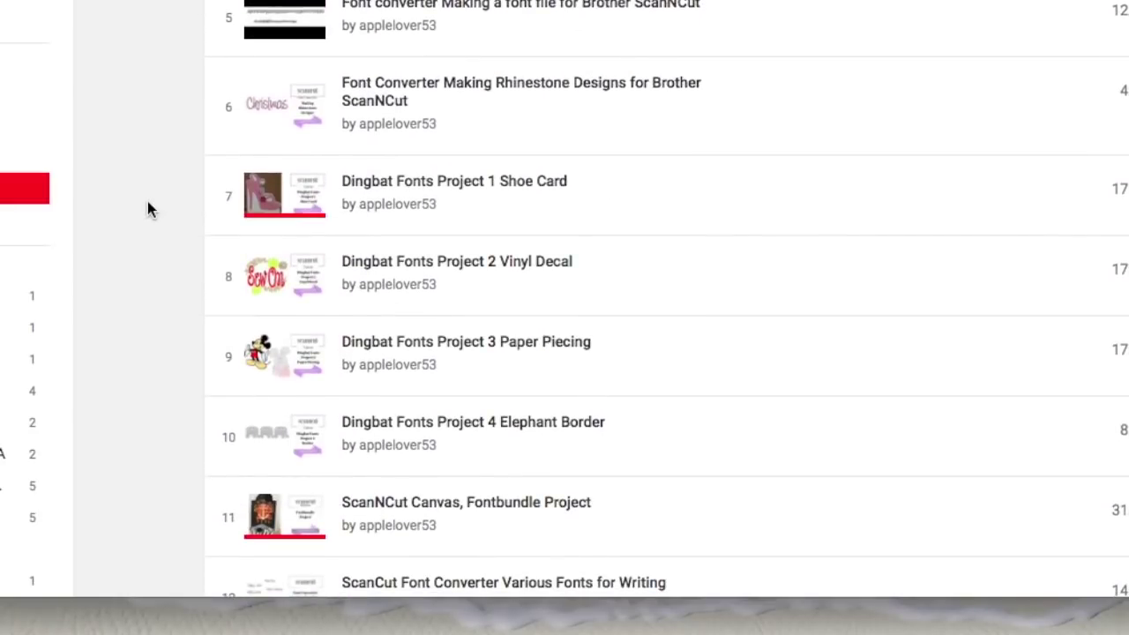
Browse the Fonts playlist's 17 ScanNCut font tutorial videos
scroll(147, 201, down, 5)
scroll(147, 201, down, 2)
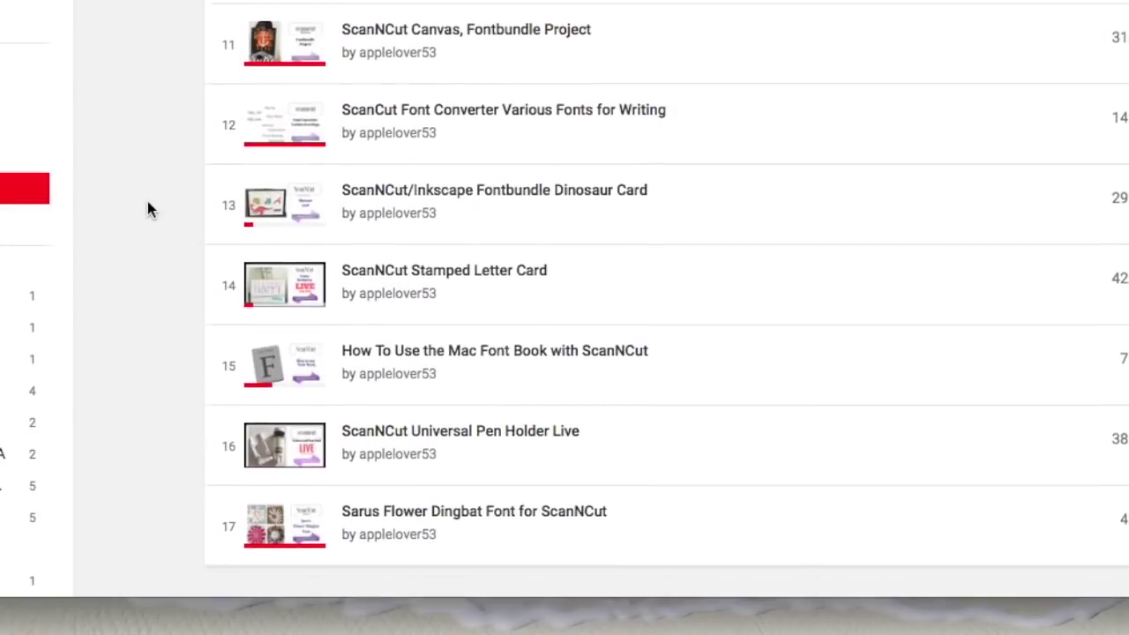
scroll(147, 201, up, 10)
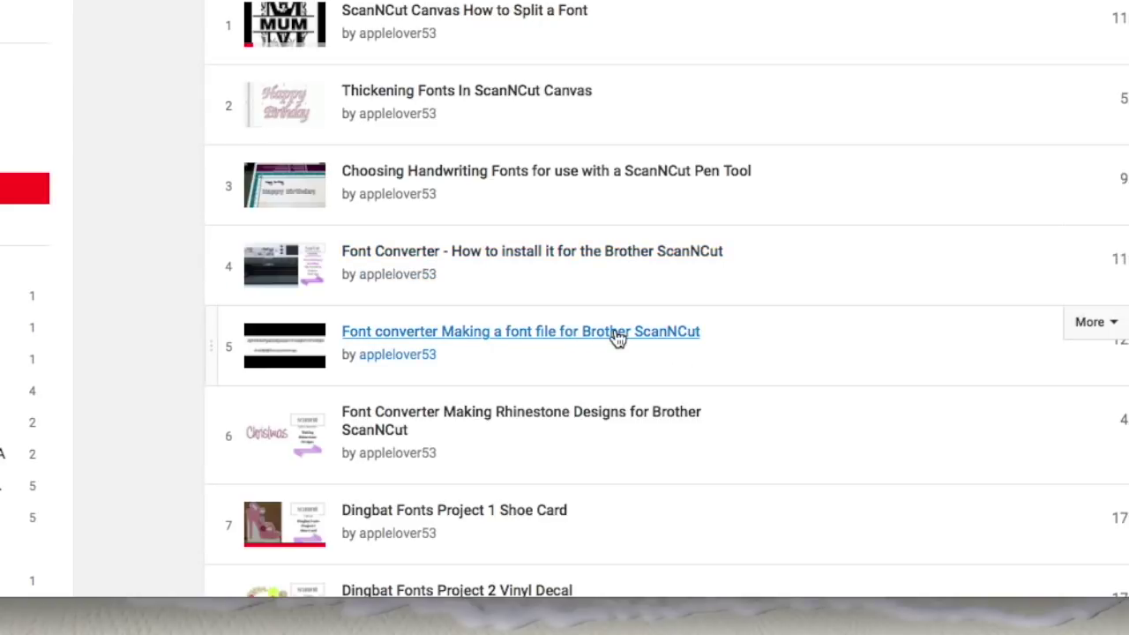
scroll(617, 337, up, 2)
scroll(617, 338, down, 2)
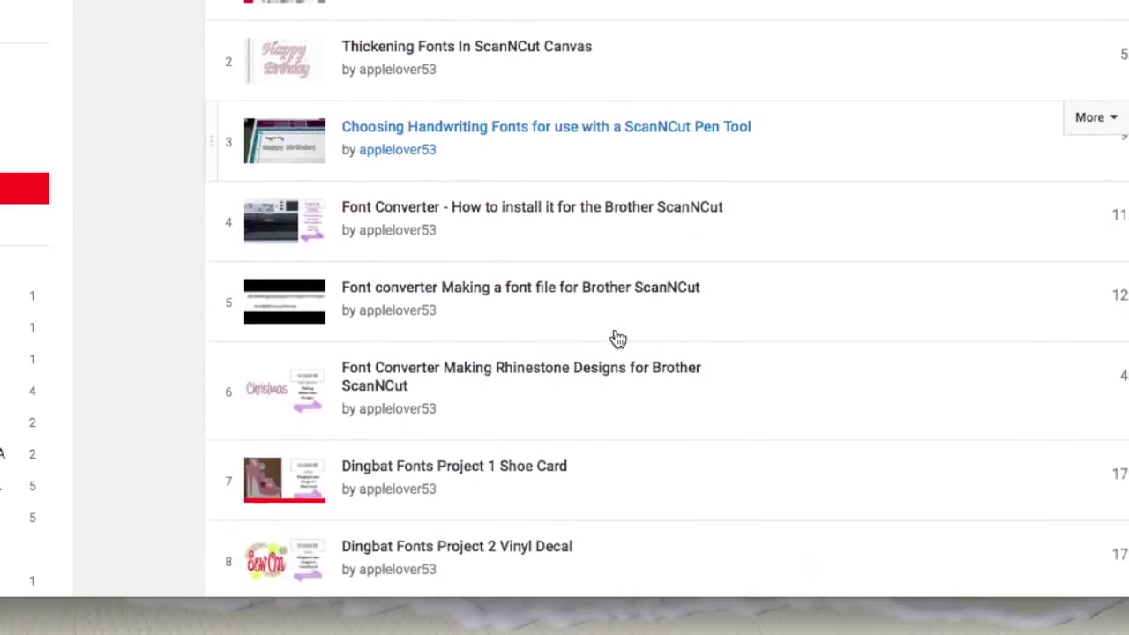
scroll(618, 337, down, 5)
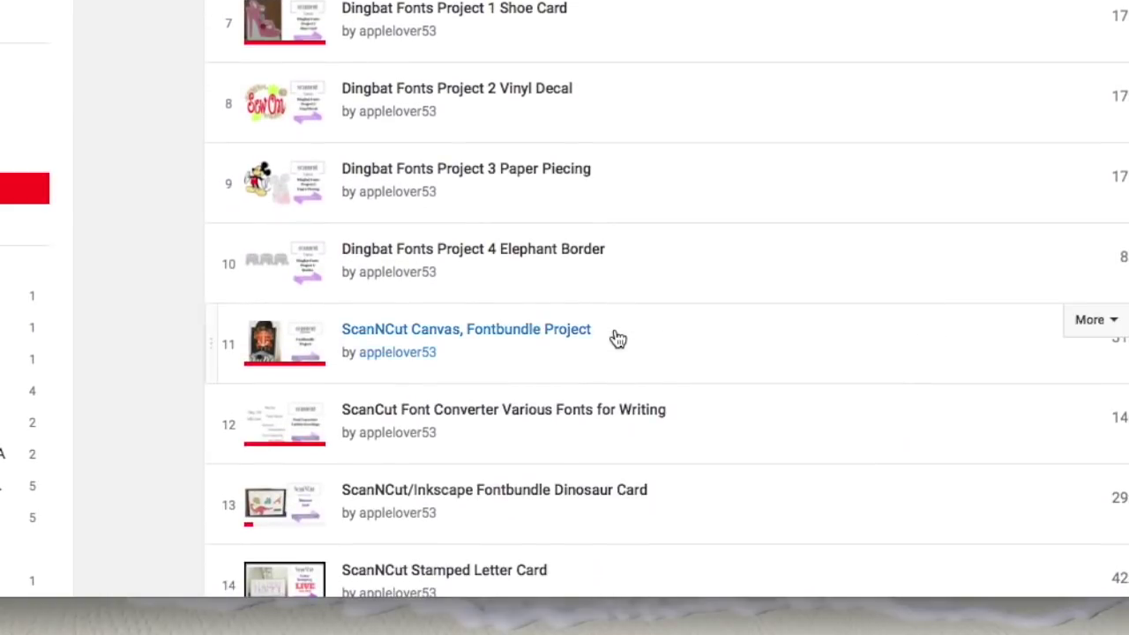
scroll(617, 337, down, 3)
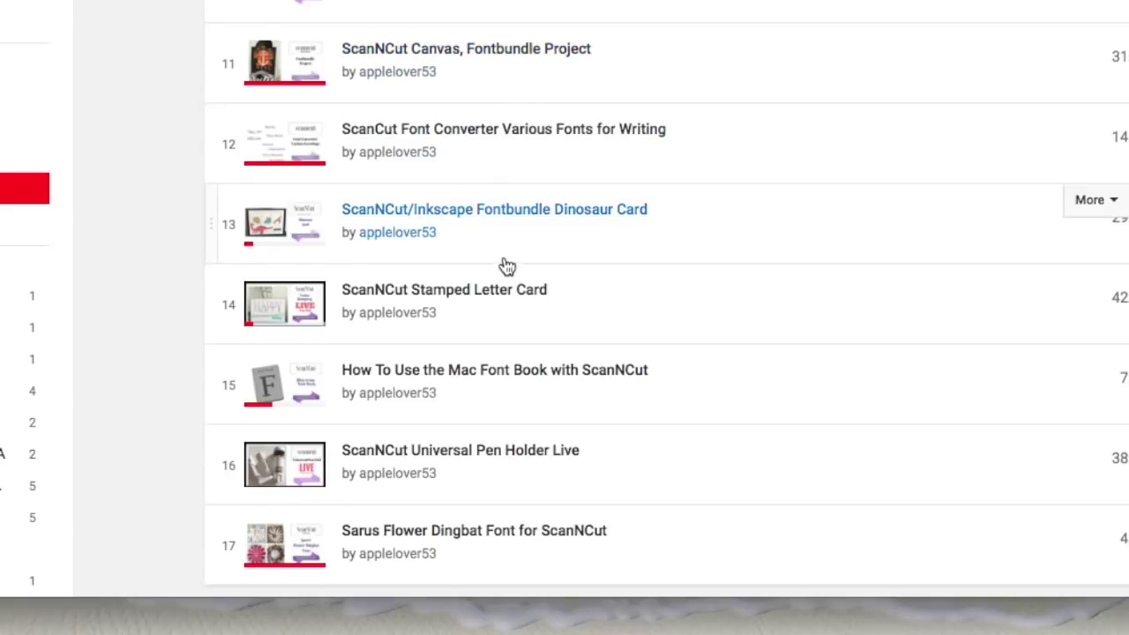
scroll(507, 266, up, 10)
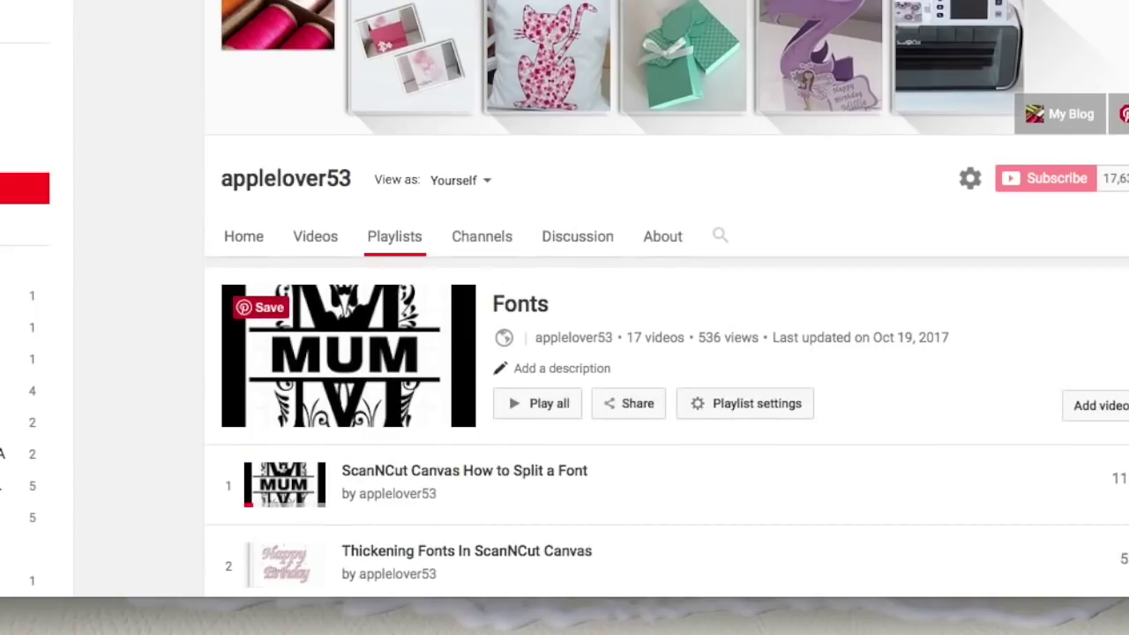